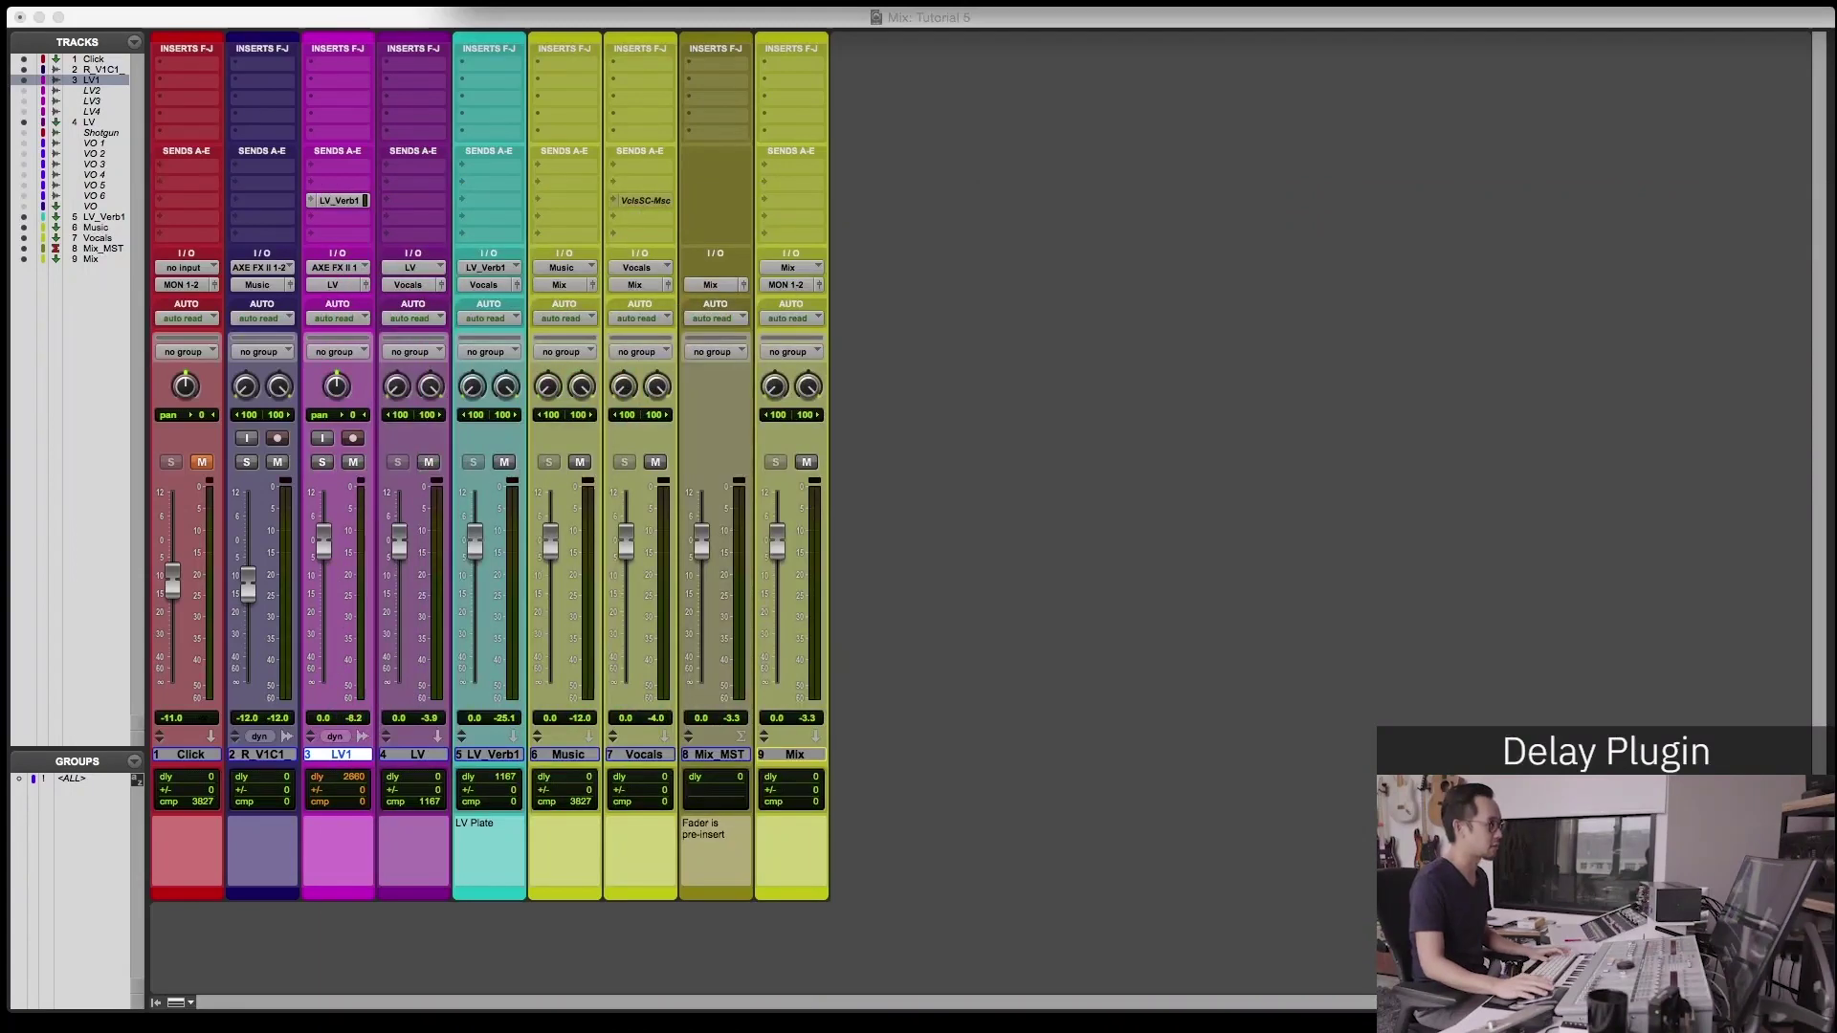
Duplicate the LV1 vocal track.
key("space")
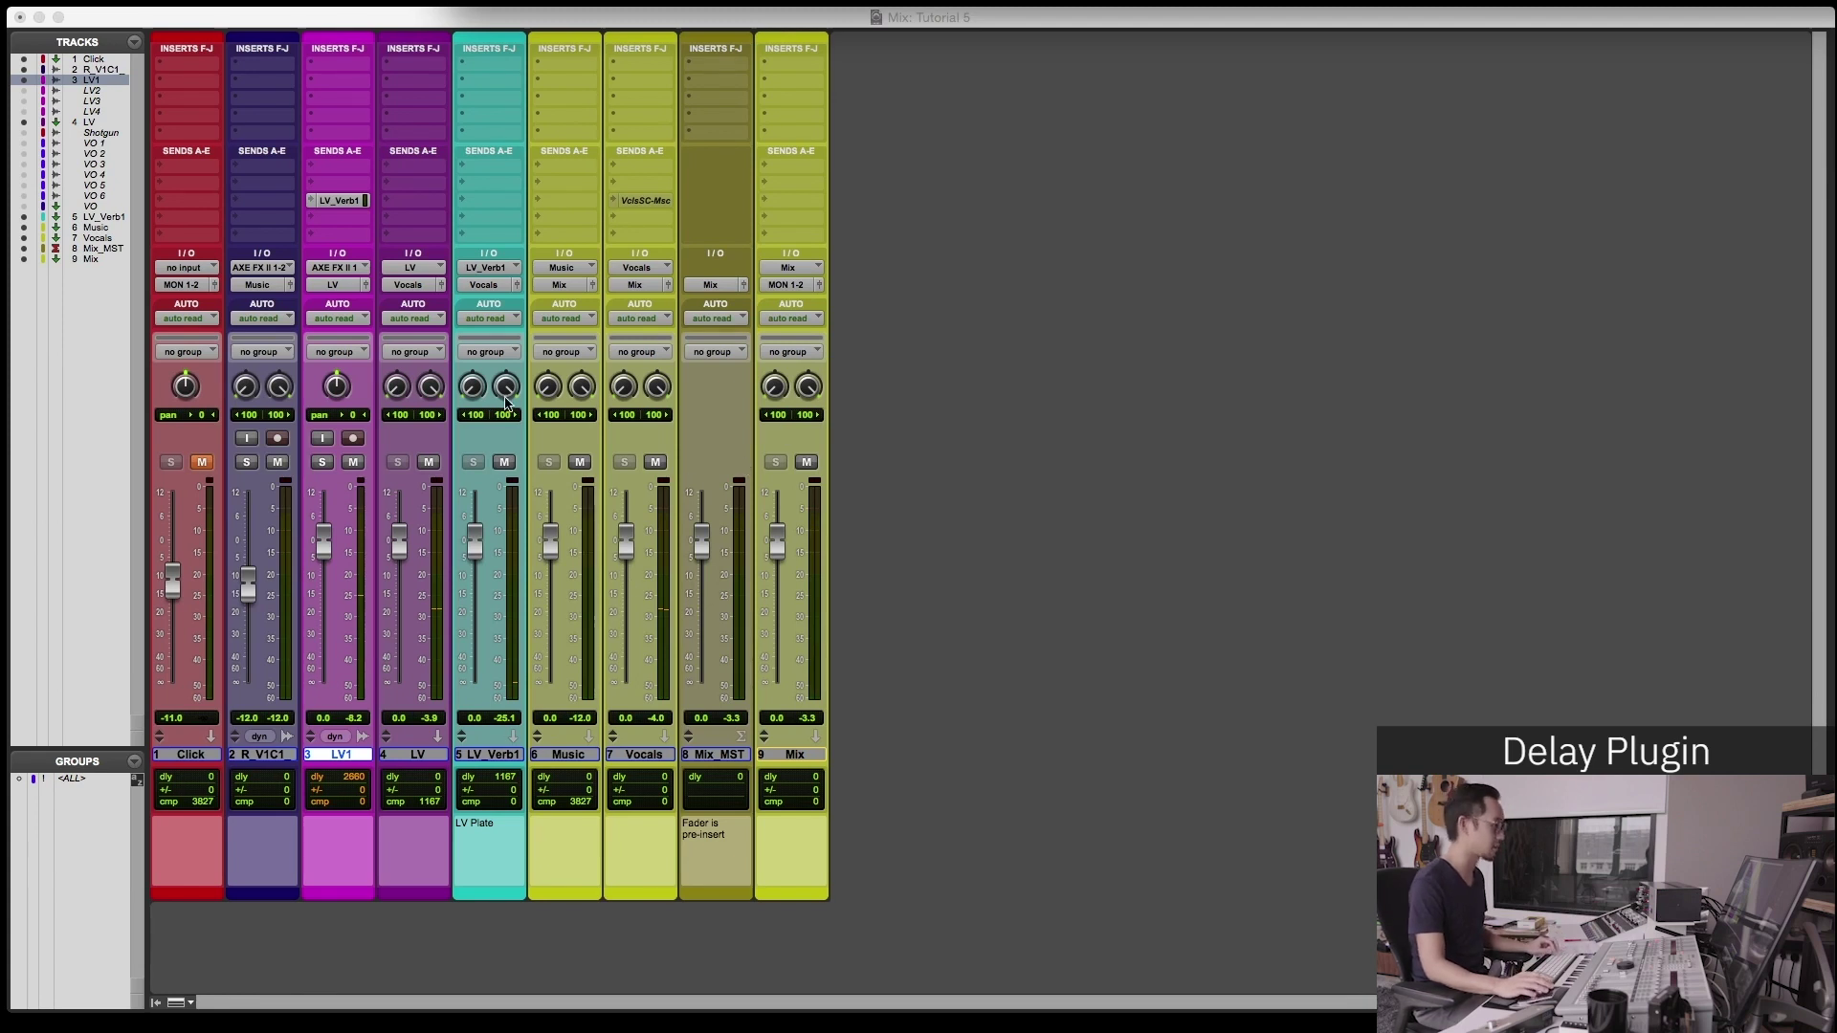
left_click(379, 755)
left_click(371, 756)
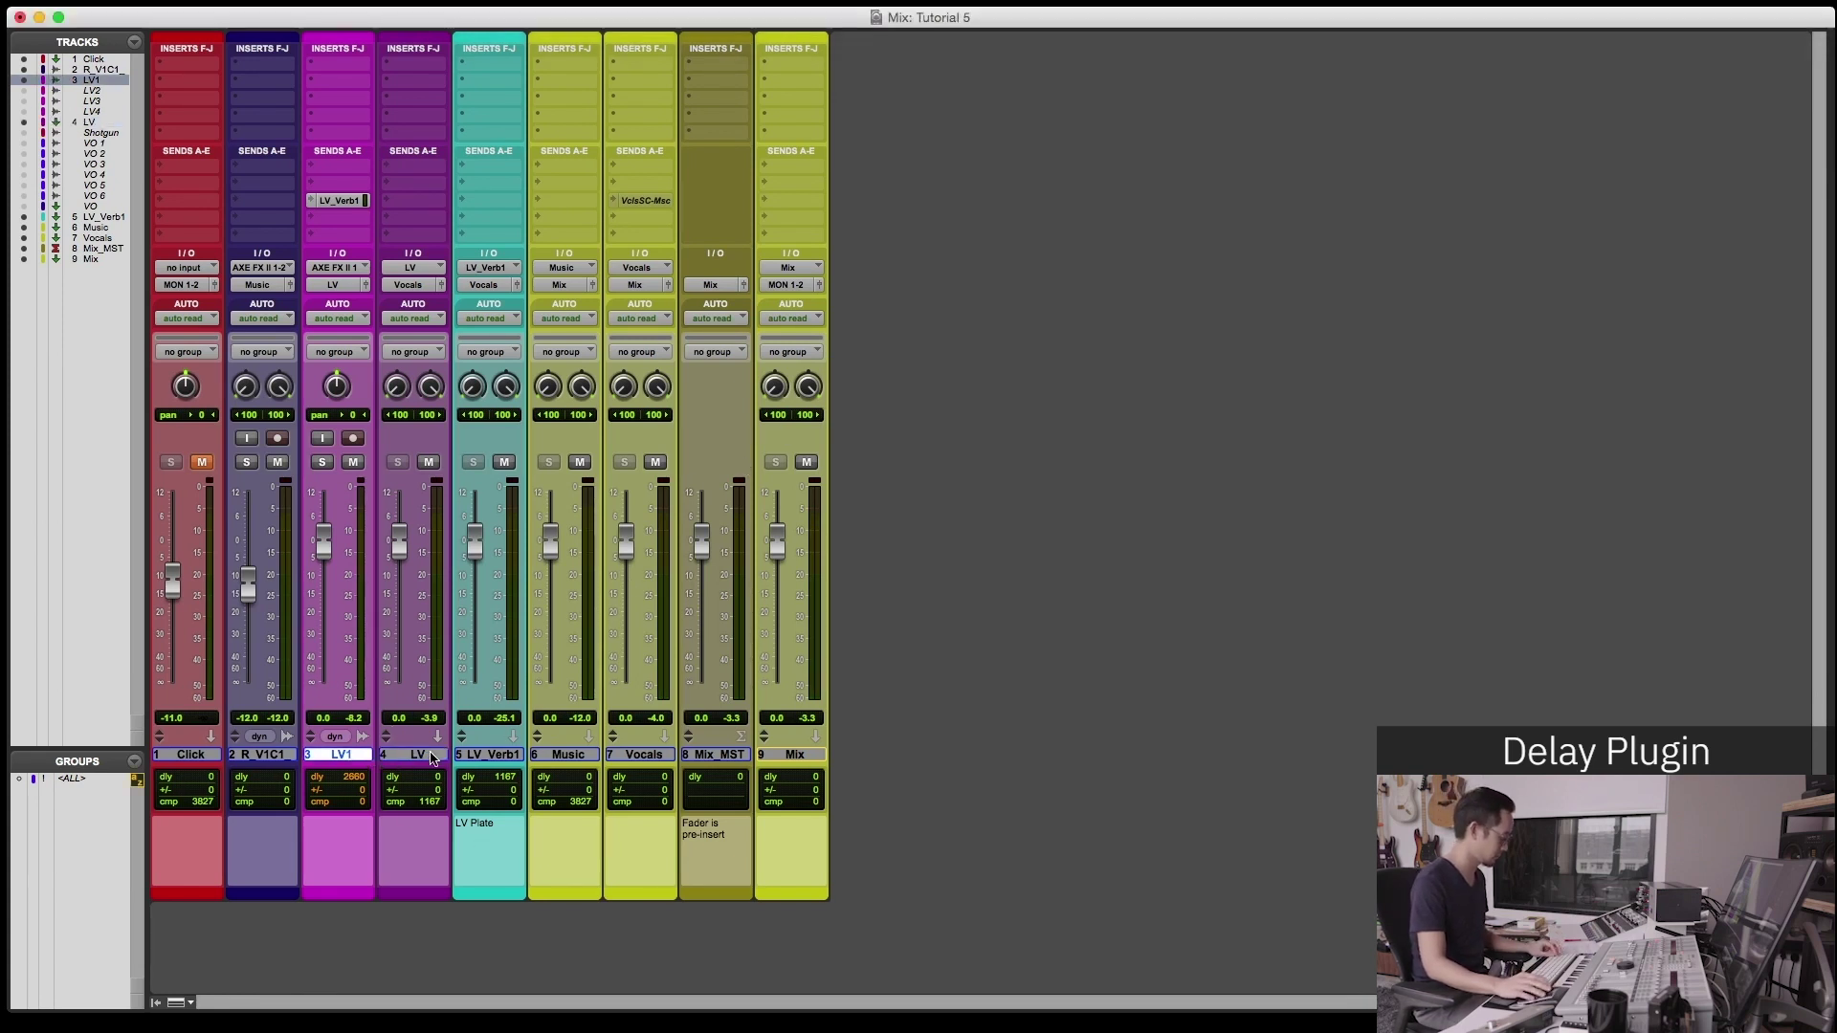
key("Return")
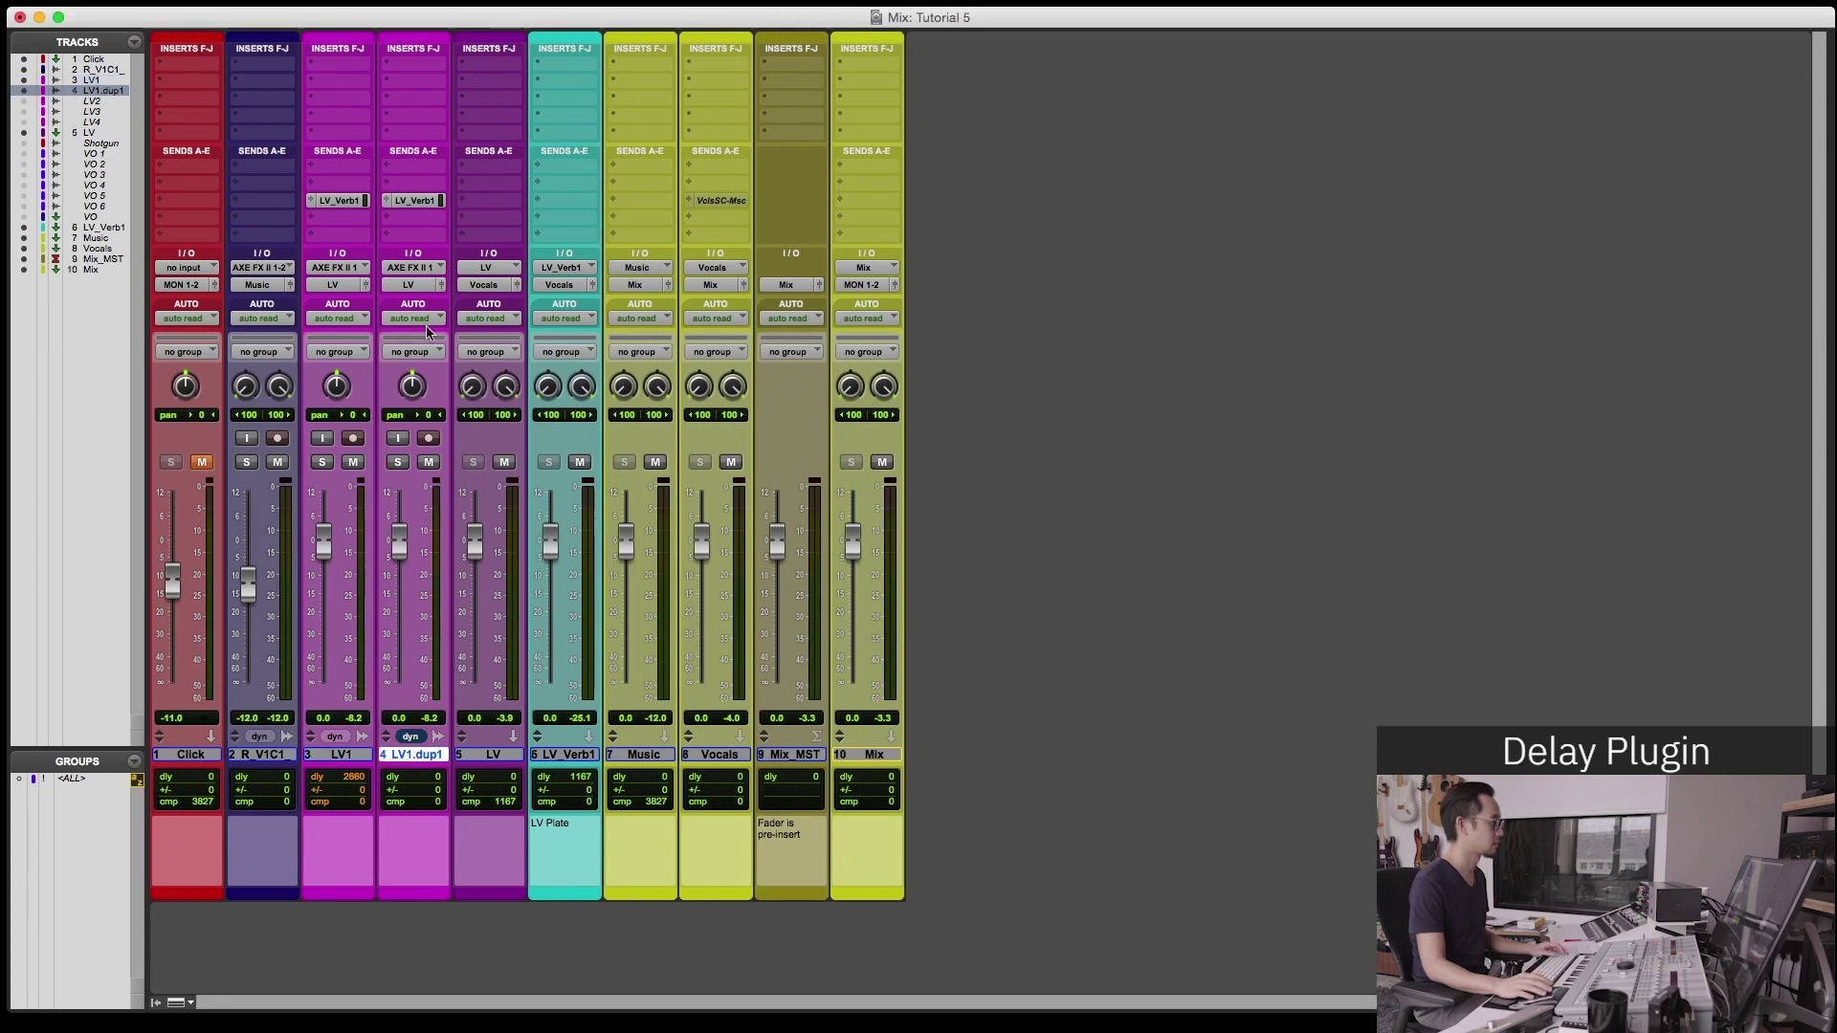
Insert Avid's Mod Delay III (mono) in the first insert slot shown on the duplicated LV1 track.
left_click(418, 66)
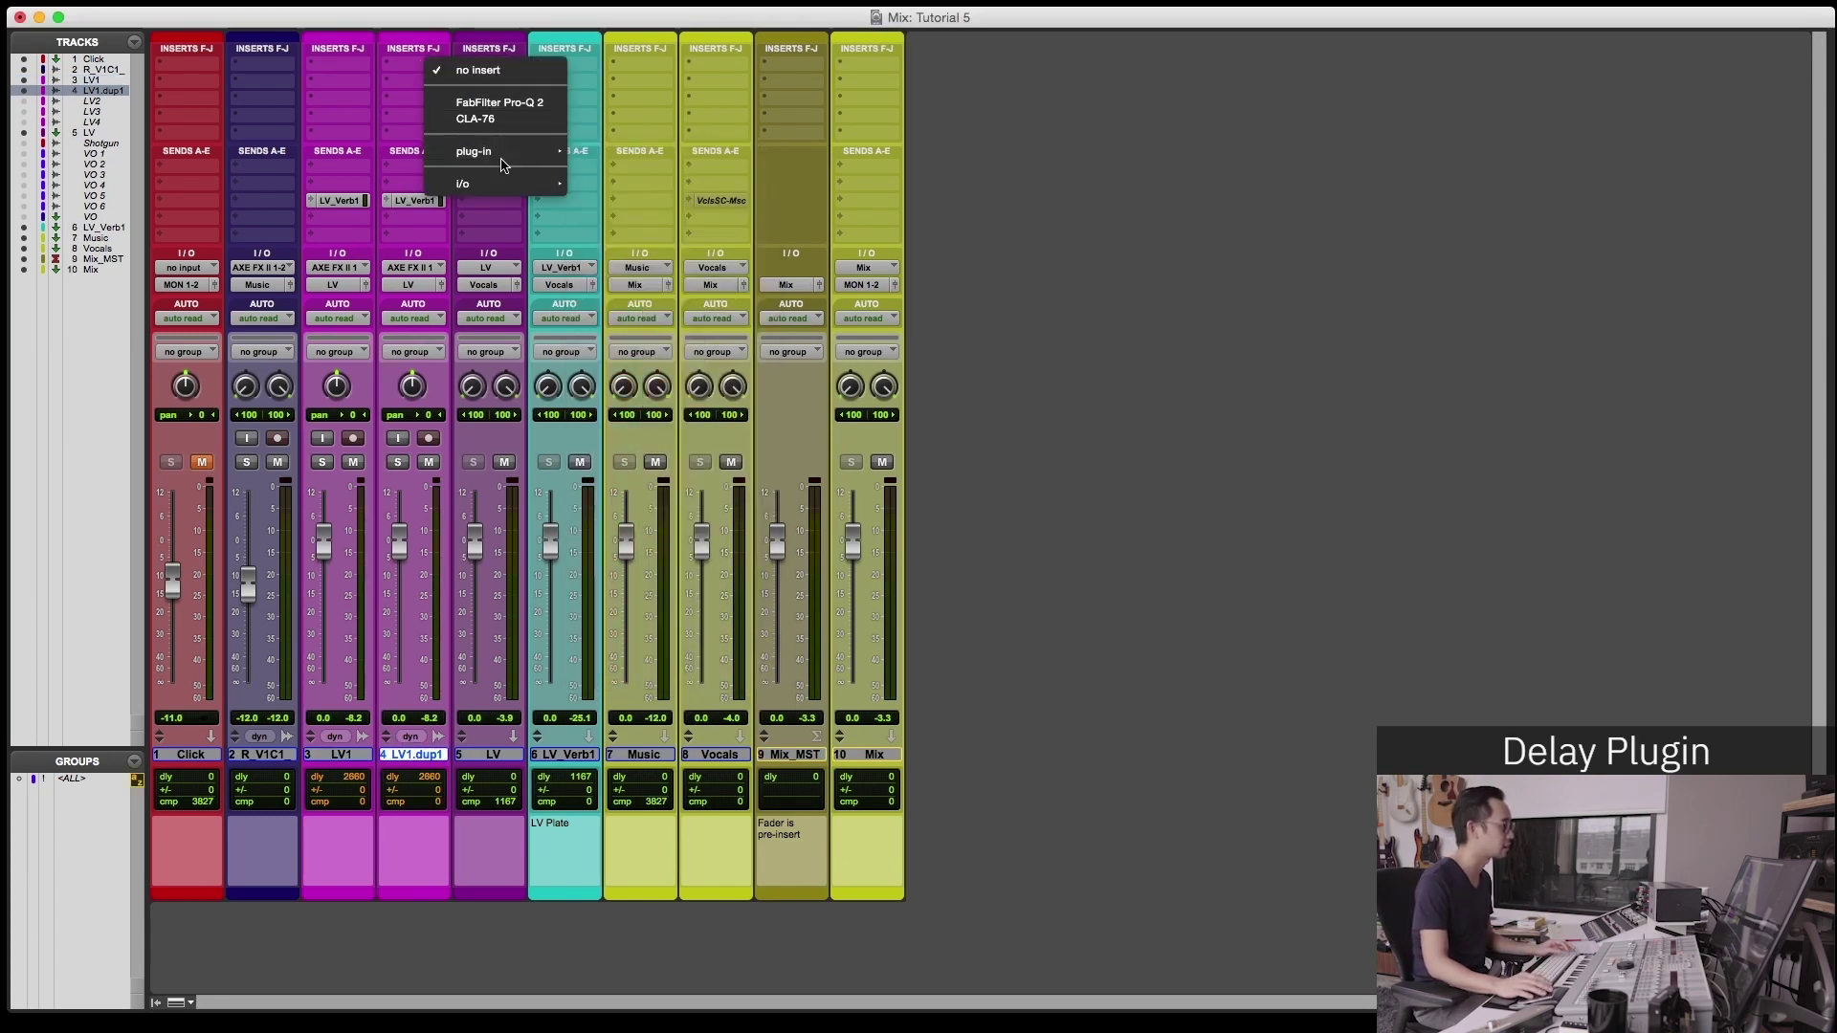
mouse_move(521, 151)
mouse_move(740, 239)
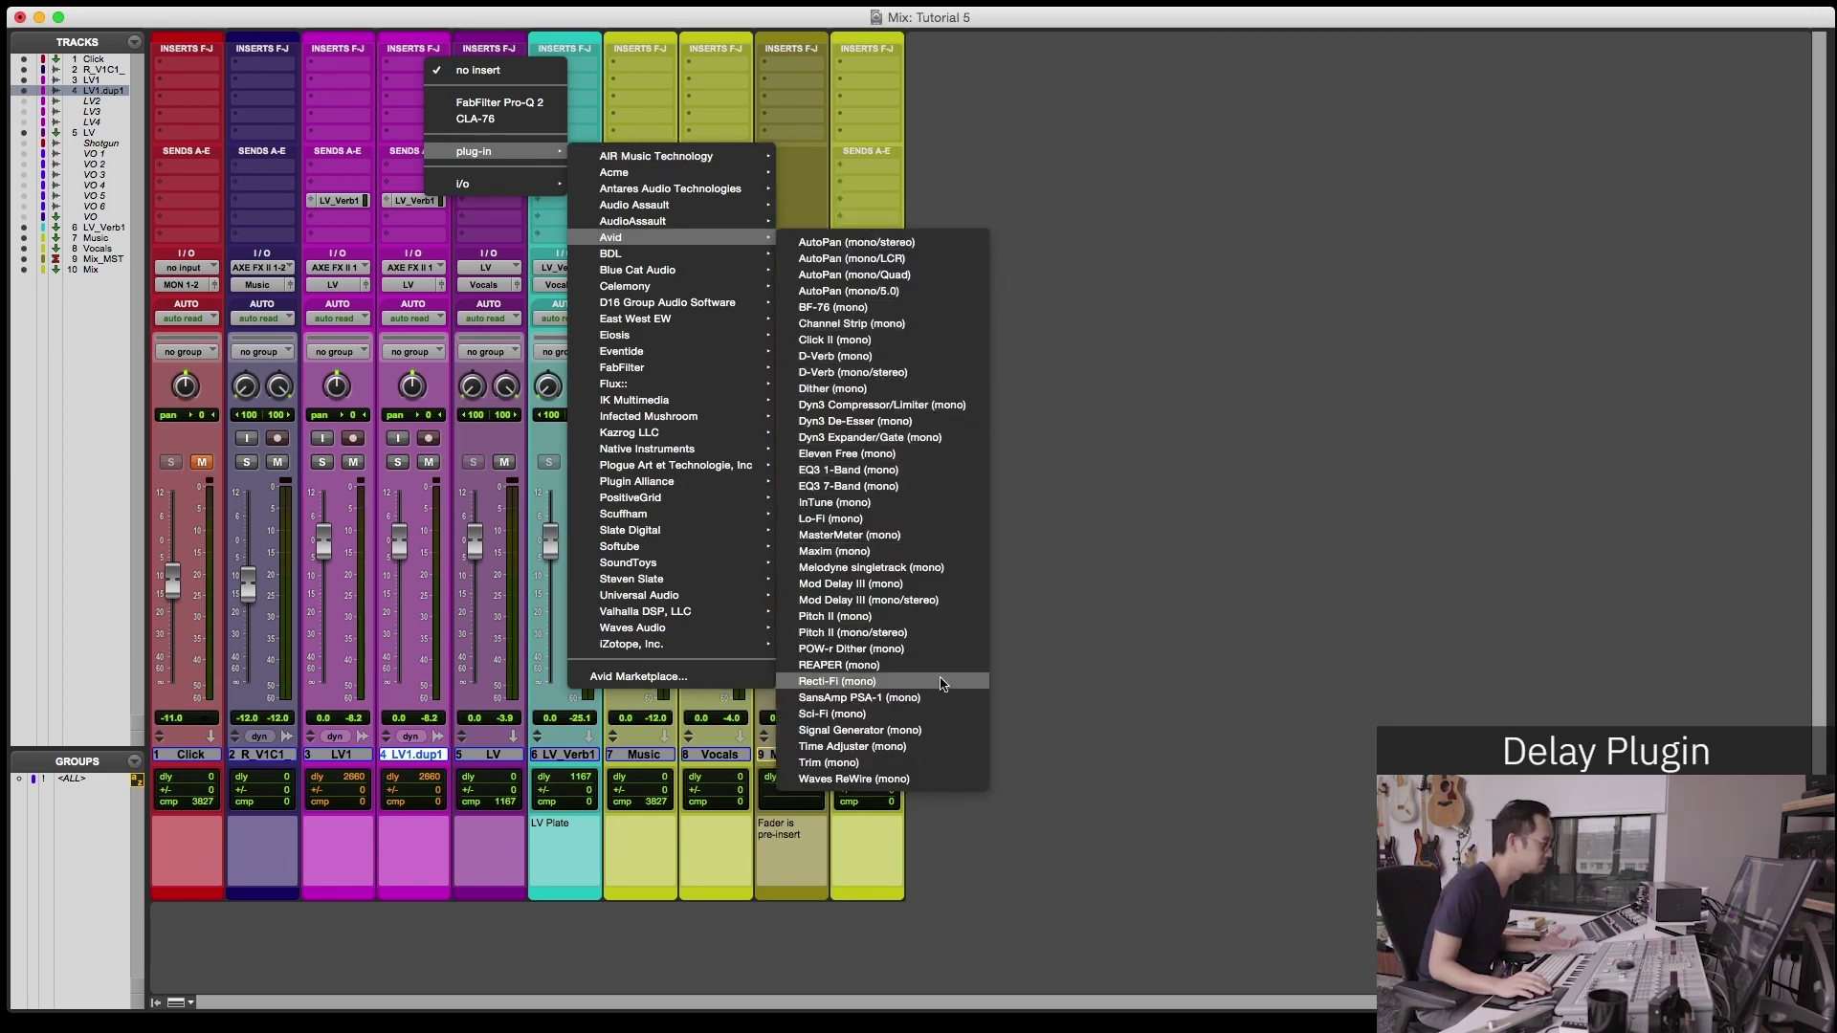
left_click(925, 594)
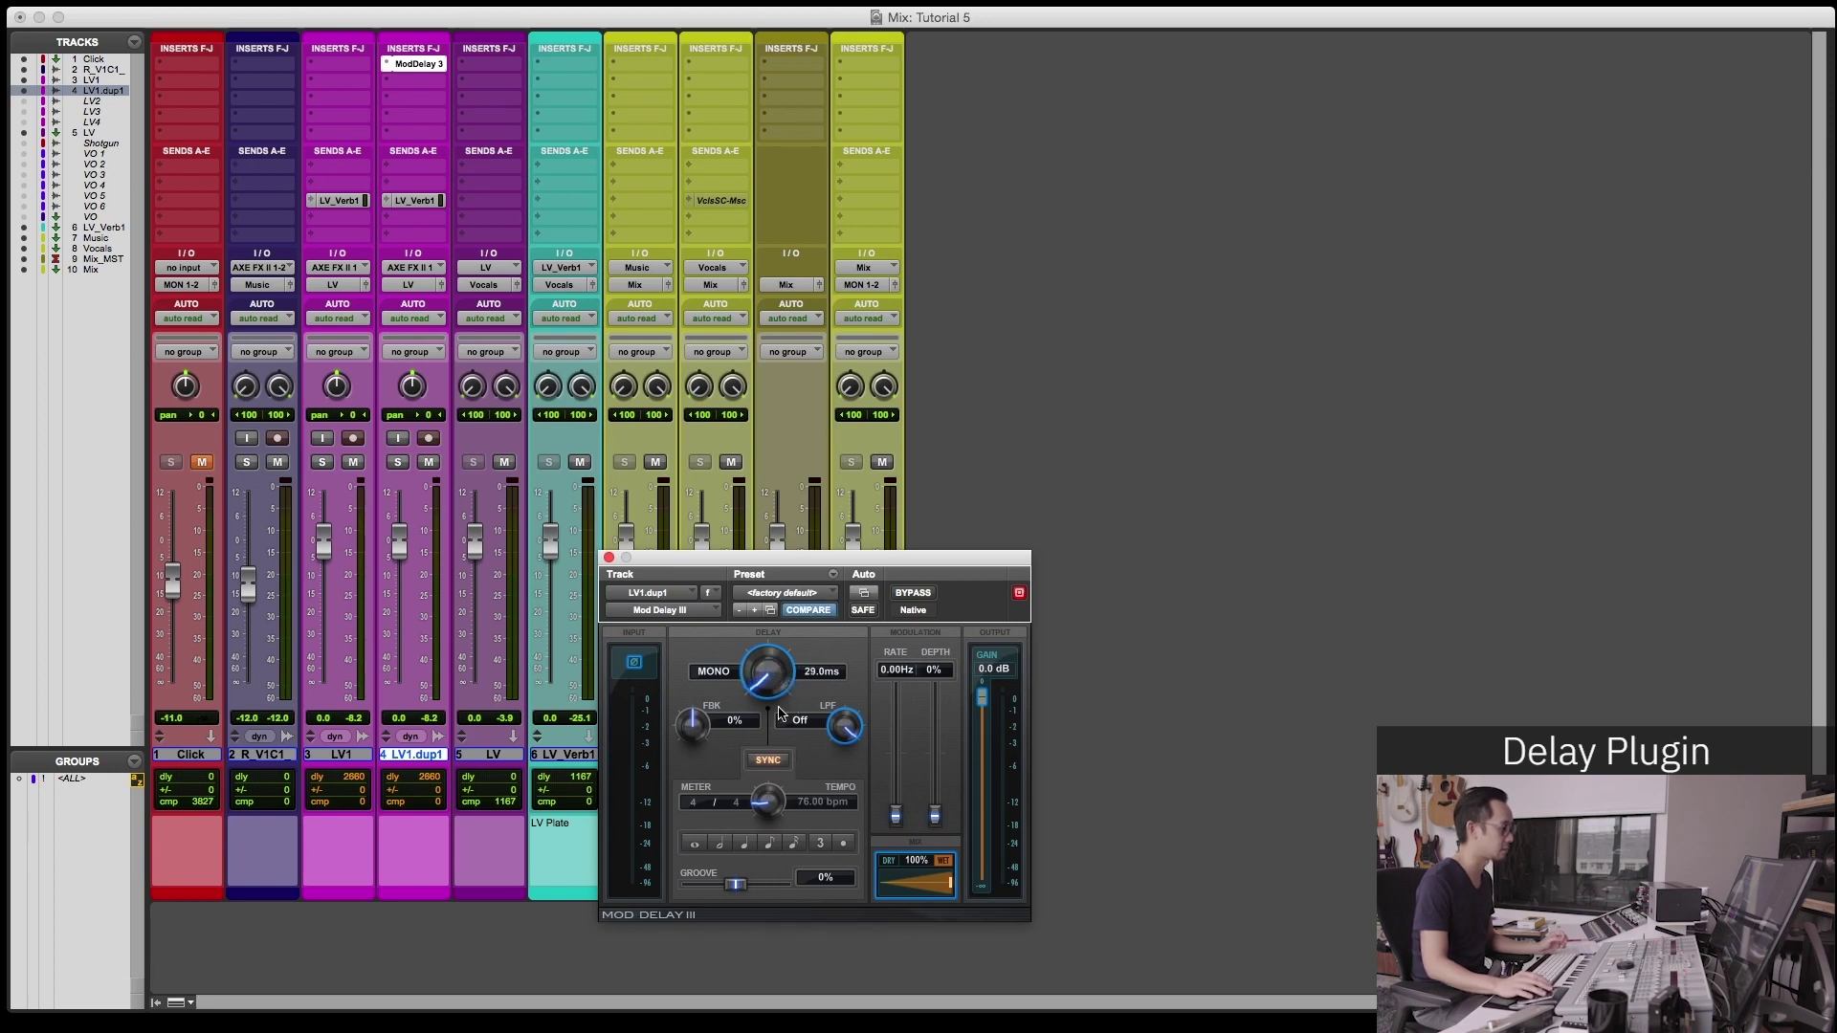
Set the mono delay time to 12 ms, raise it to 16 ms during playback, and move the plug-in window off the faders.
left_click(826, 670)
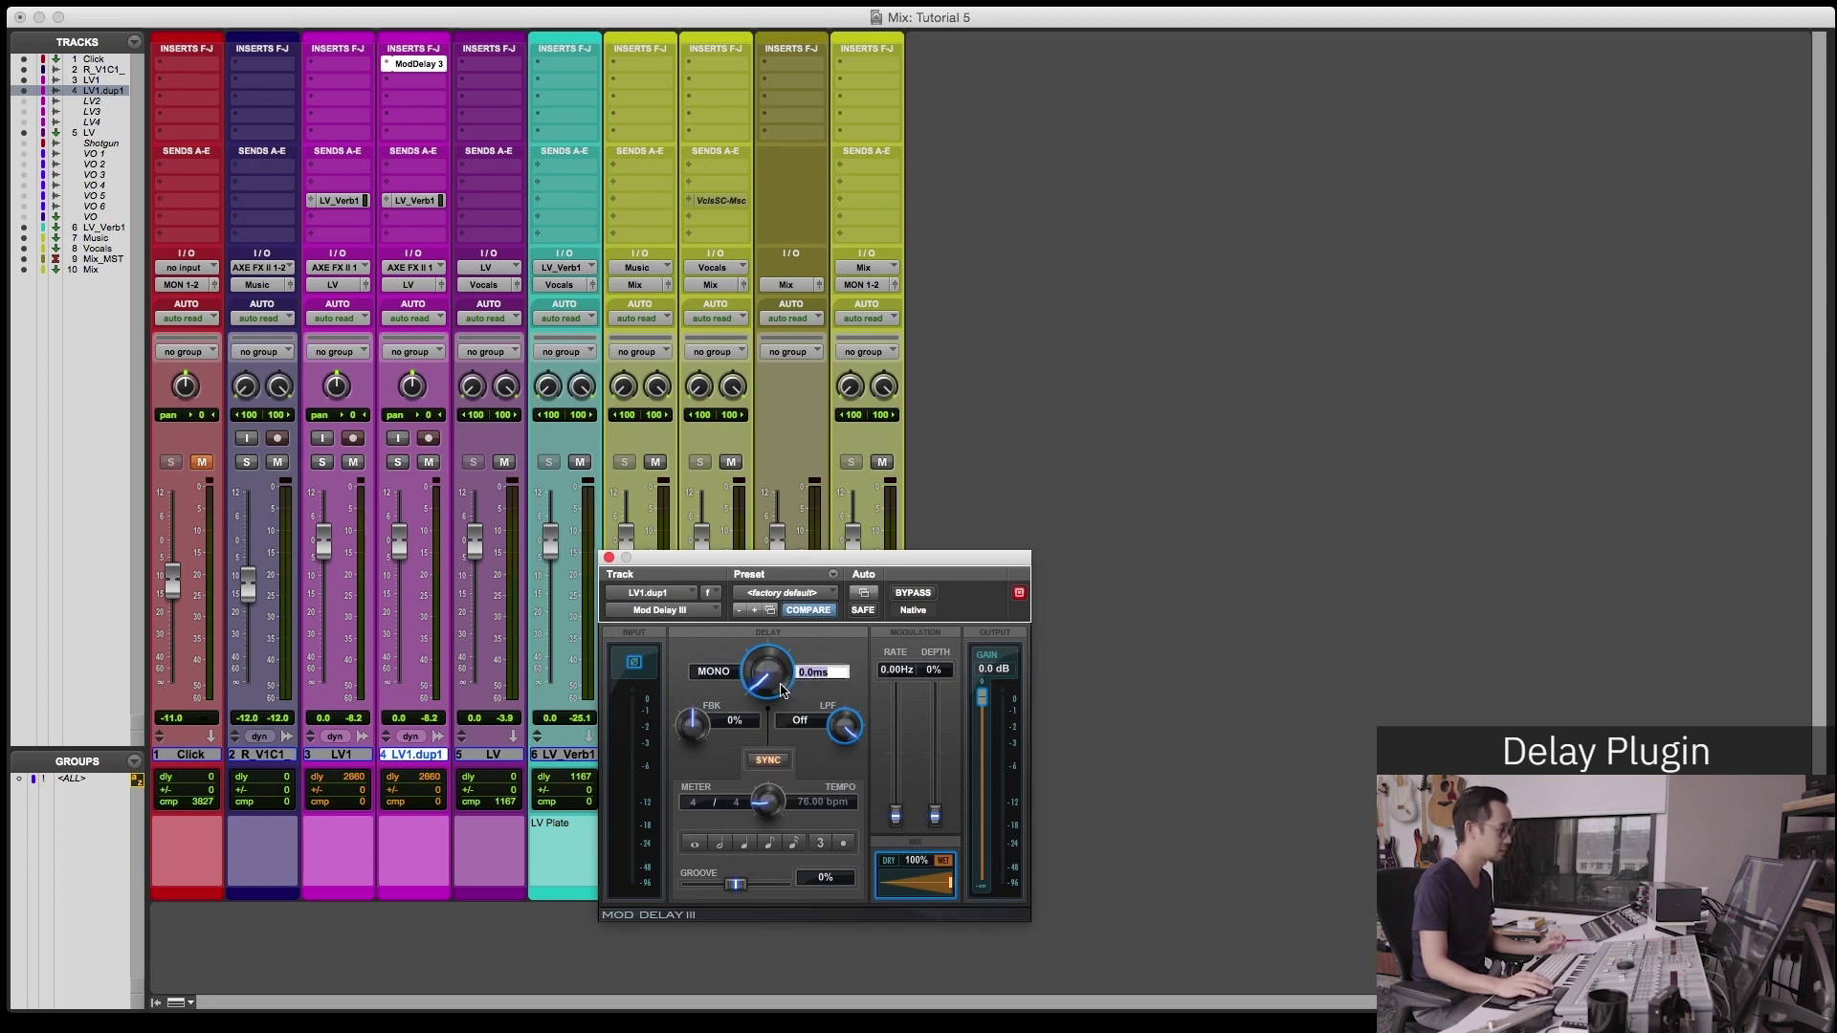
key("Return")
left_click(819, 677)
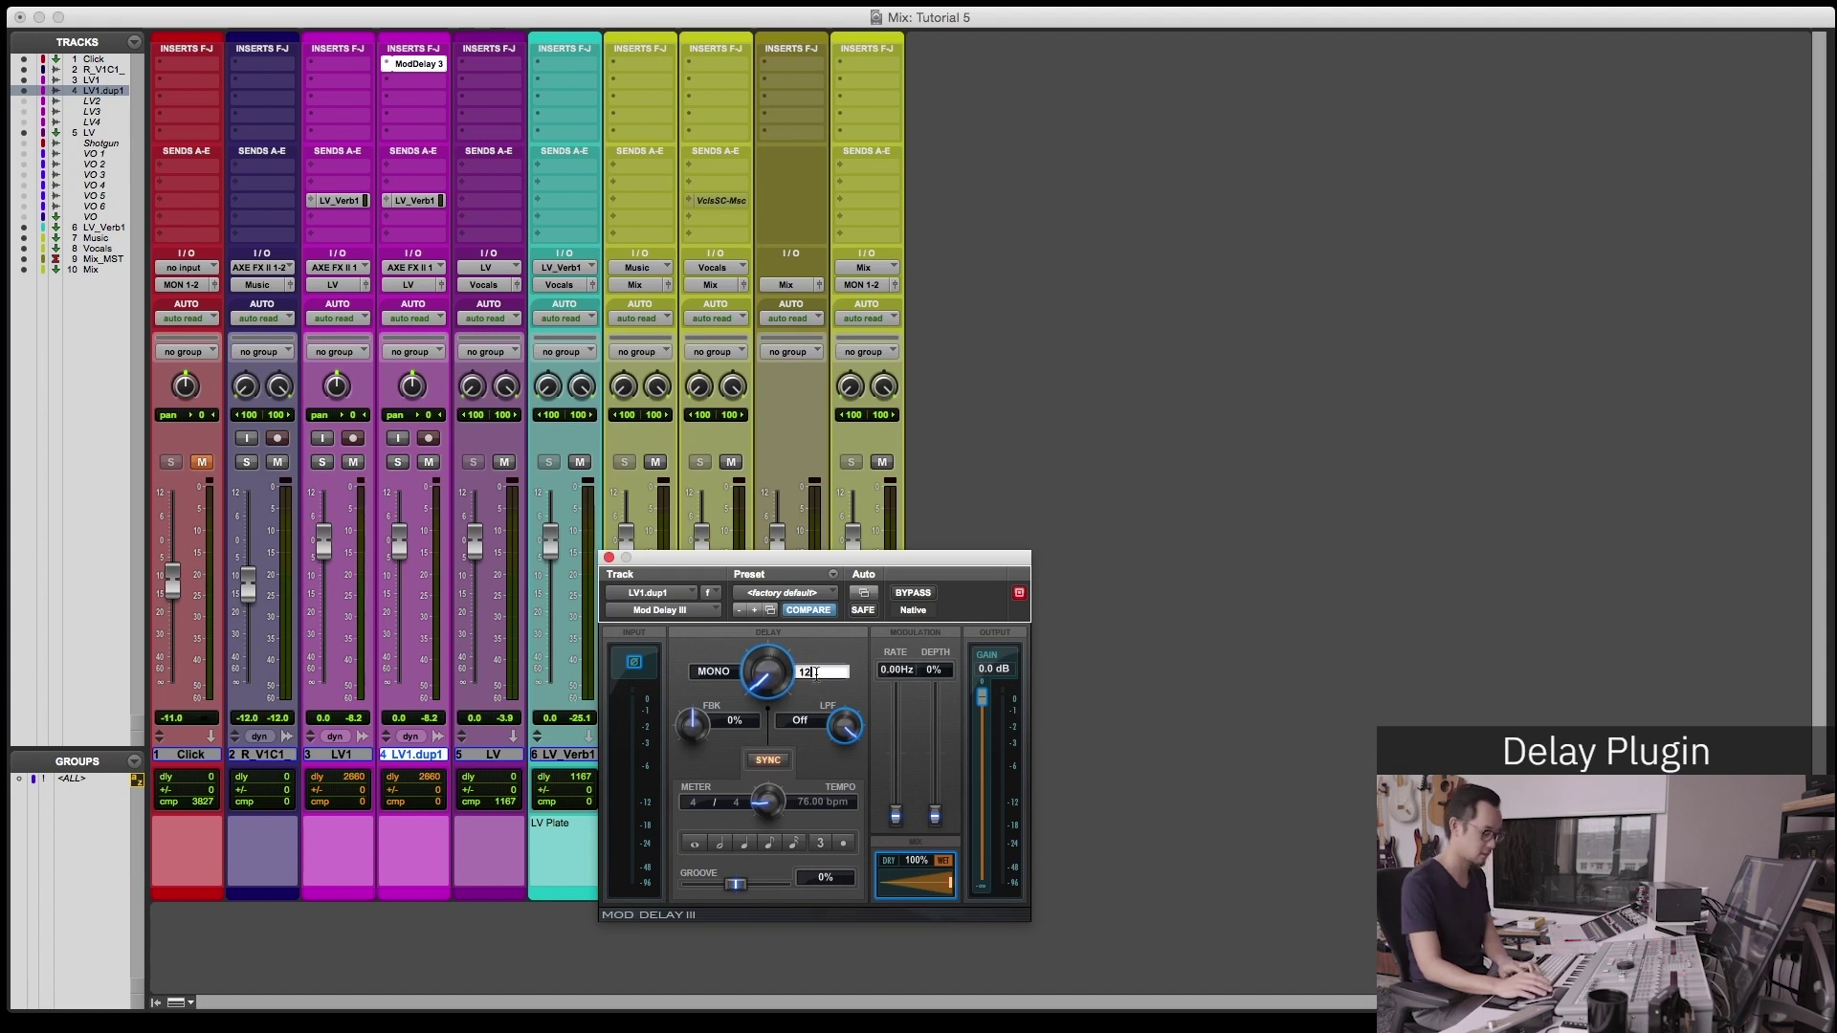
type("12")
key("Return")
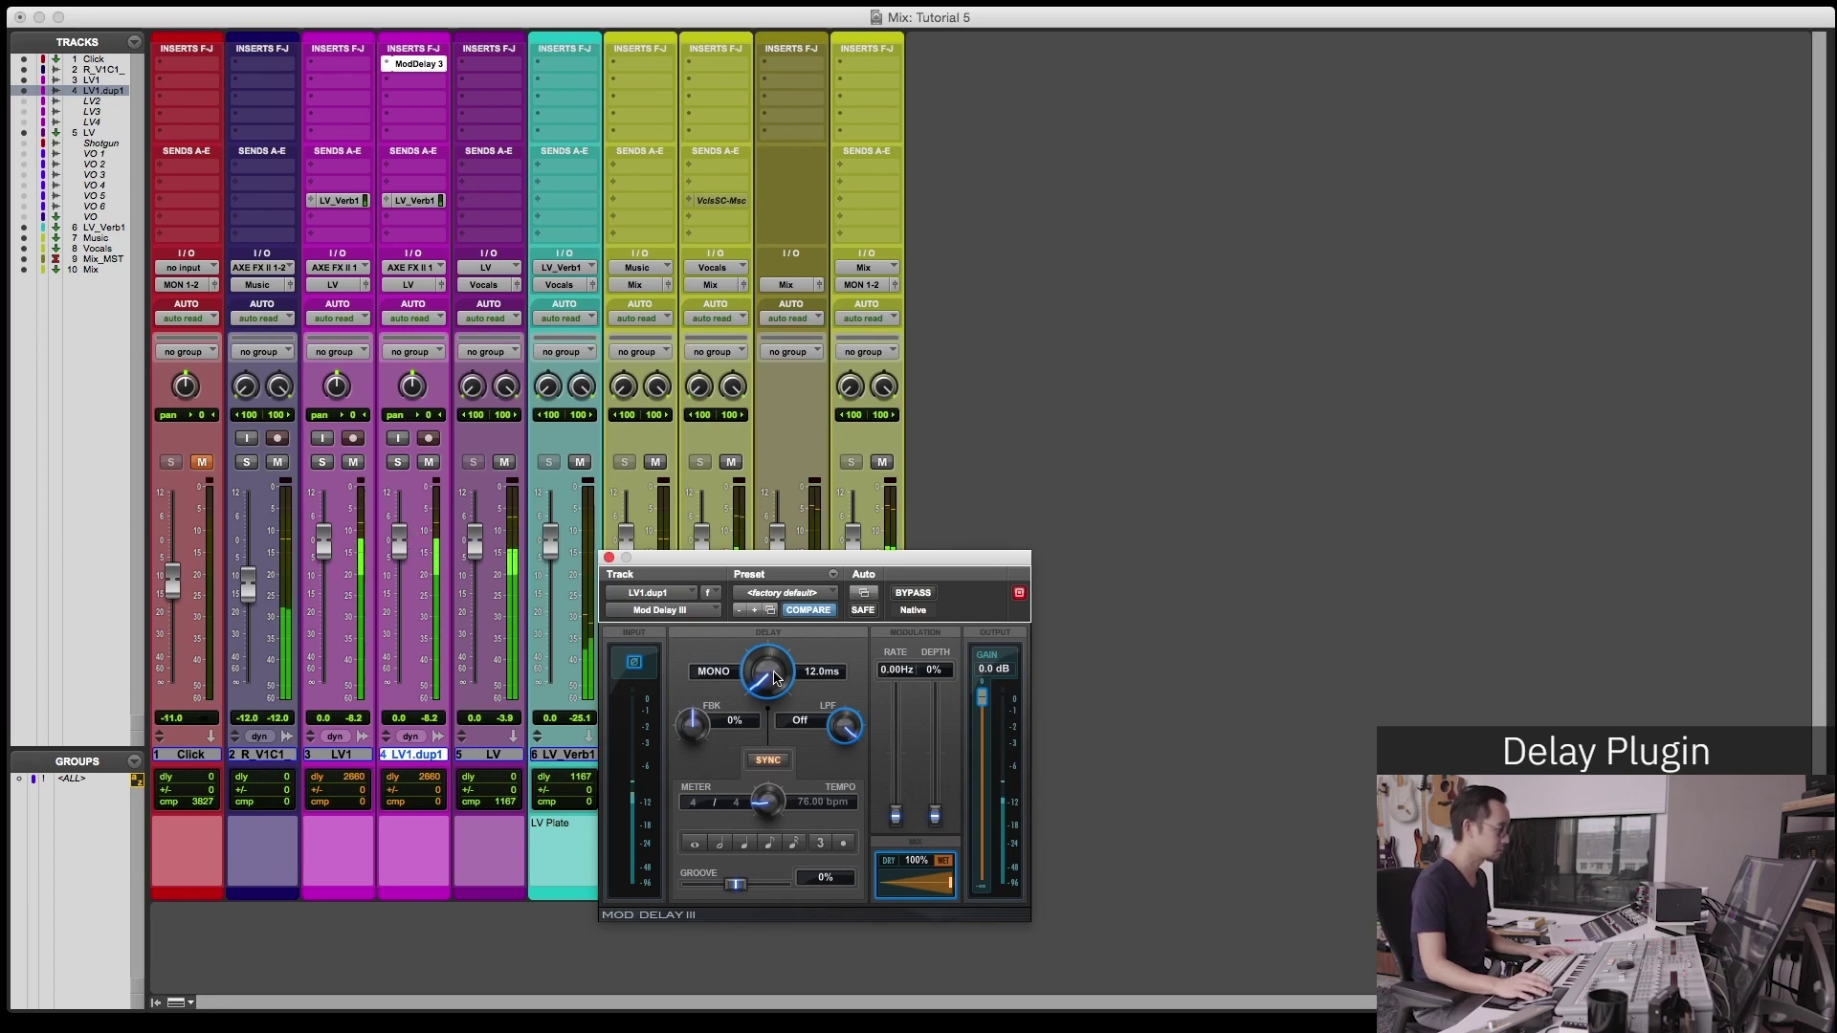
scroll(774, 675, "up", 1)
scroll(775, 676, "up", 3)
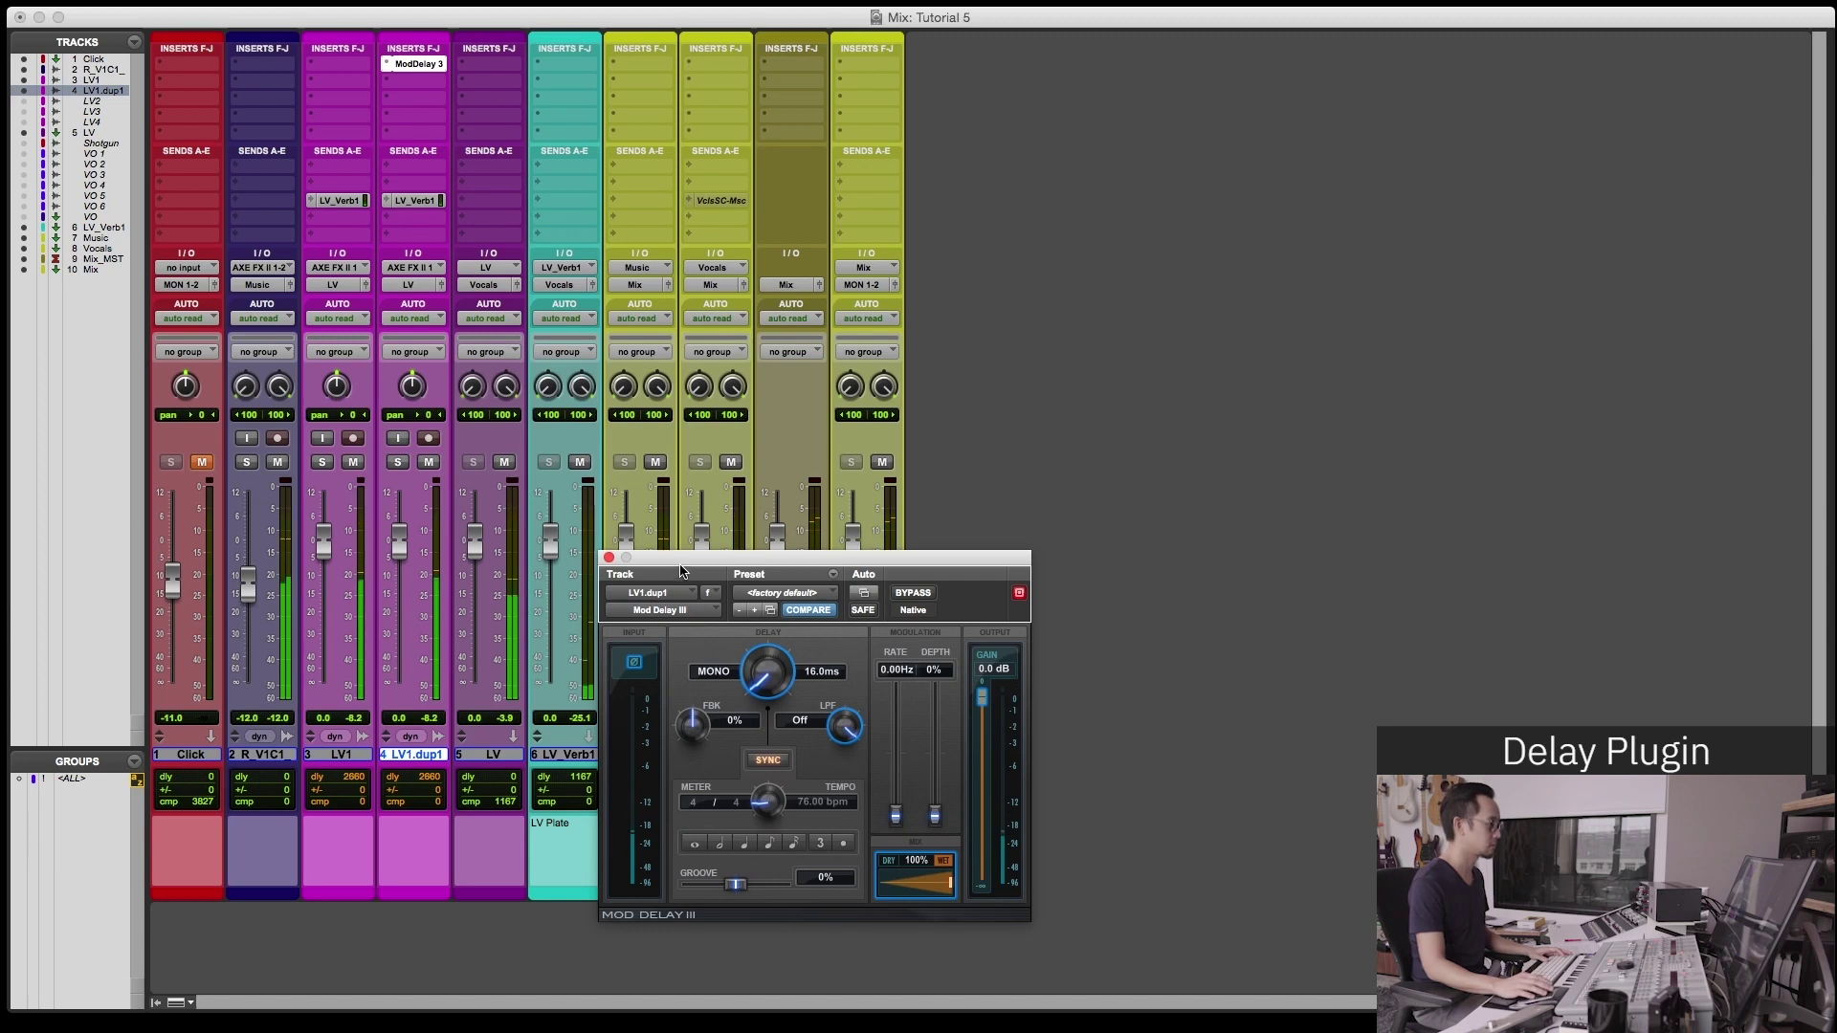
left_click_drag(685, 562, 857, 496)
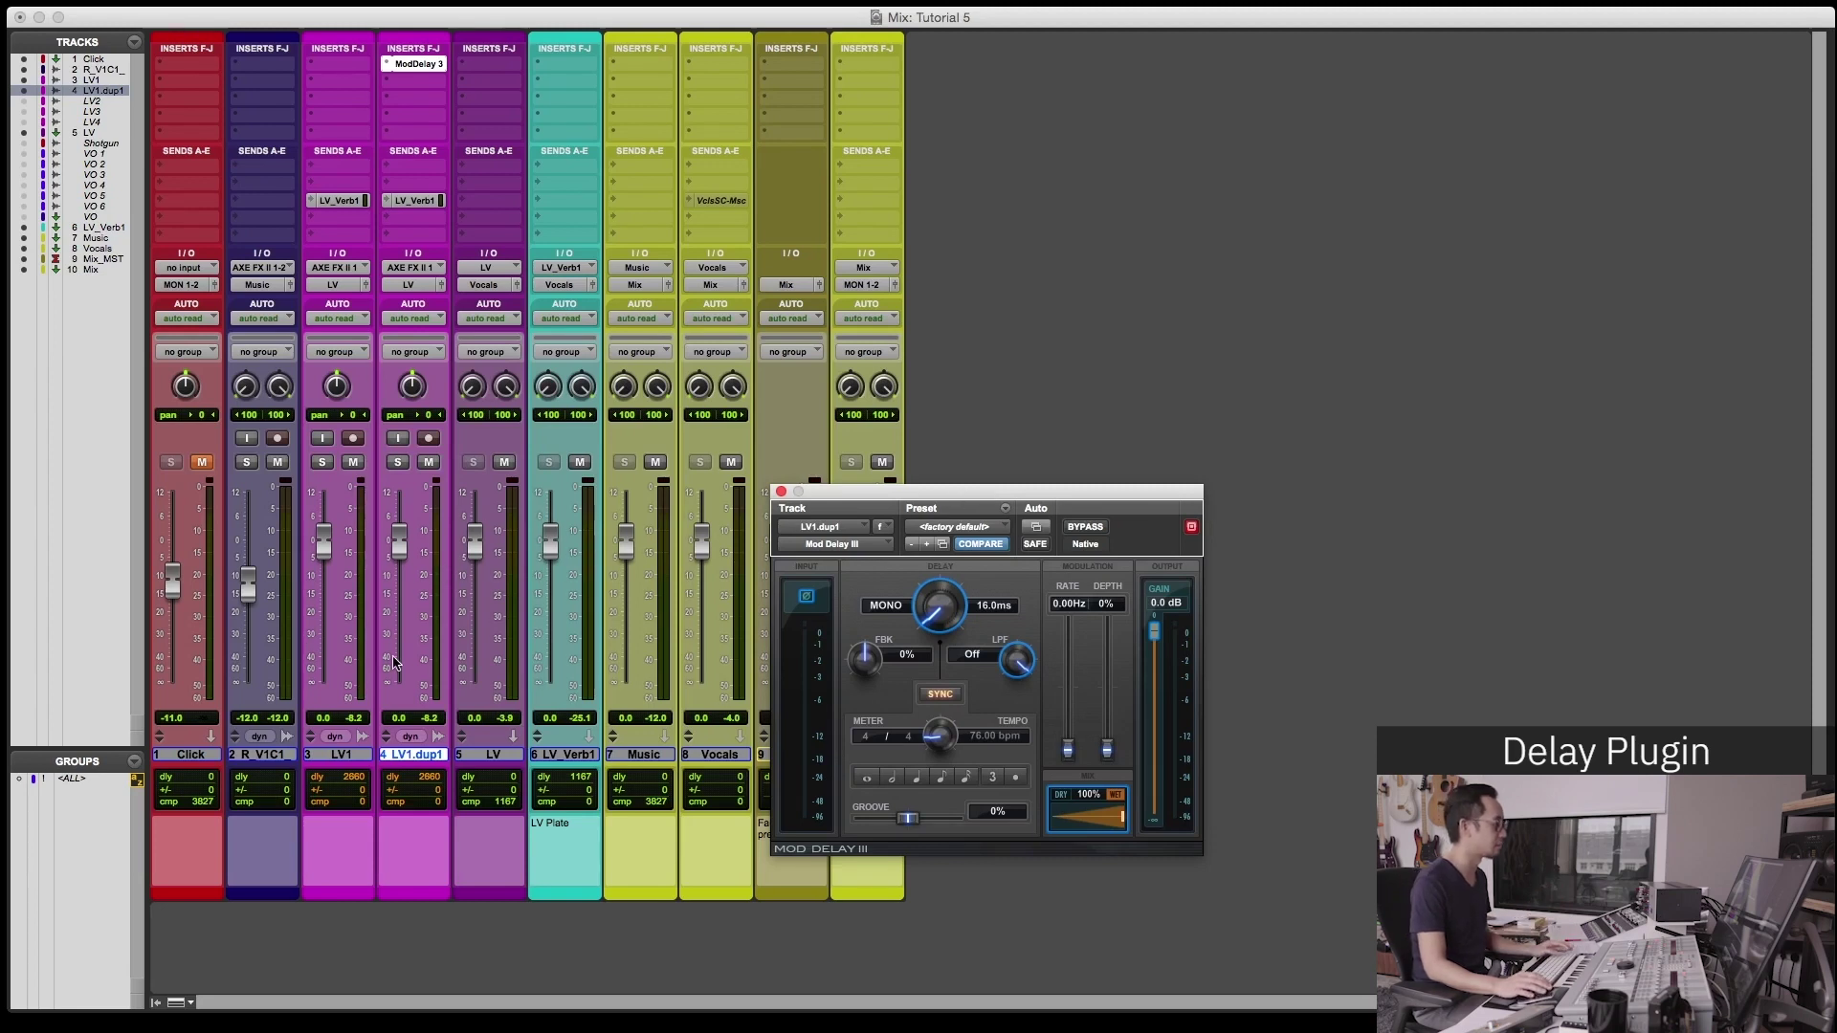
Pull the duplicate track's fader fully down, bring it back up to about -7.0 dB during playback, and close the delay plug-in.
left_click(385, 757)
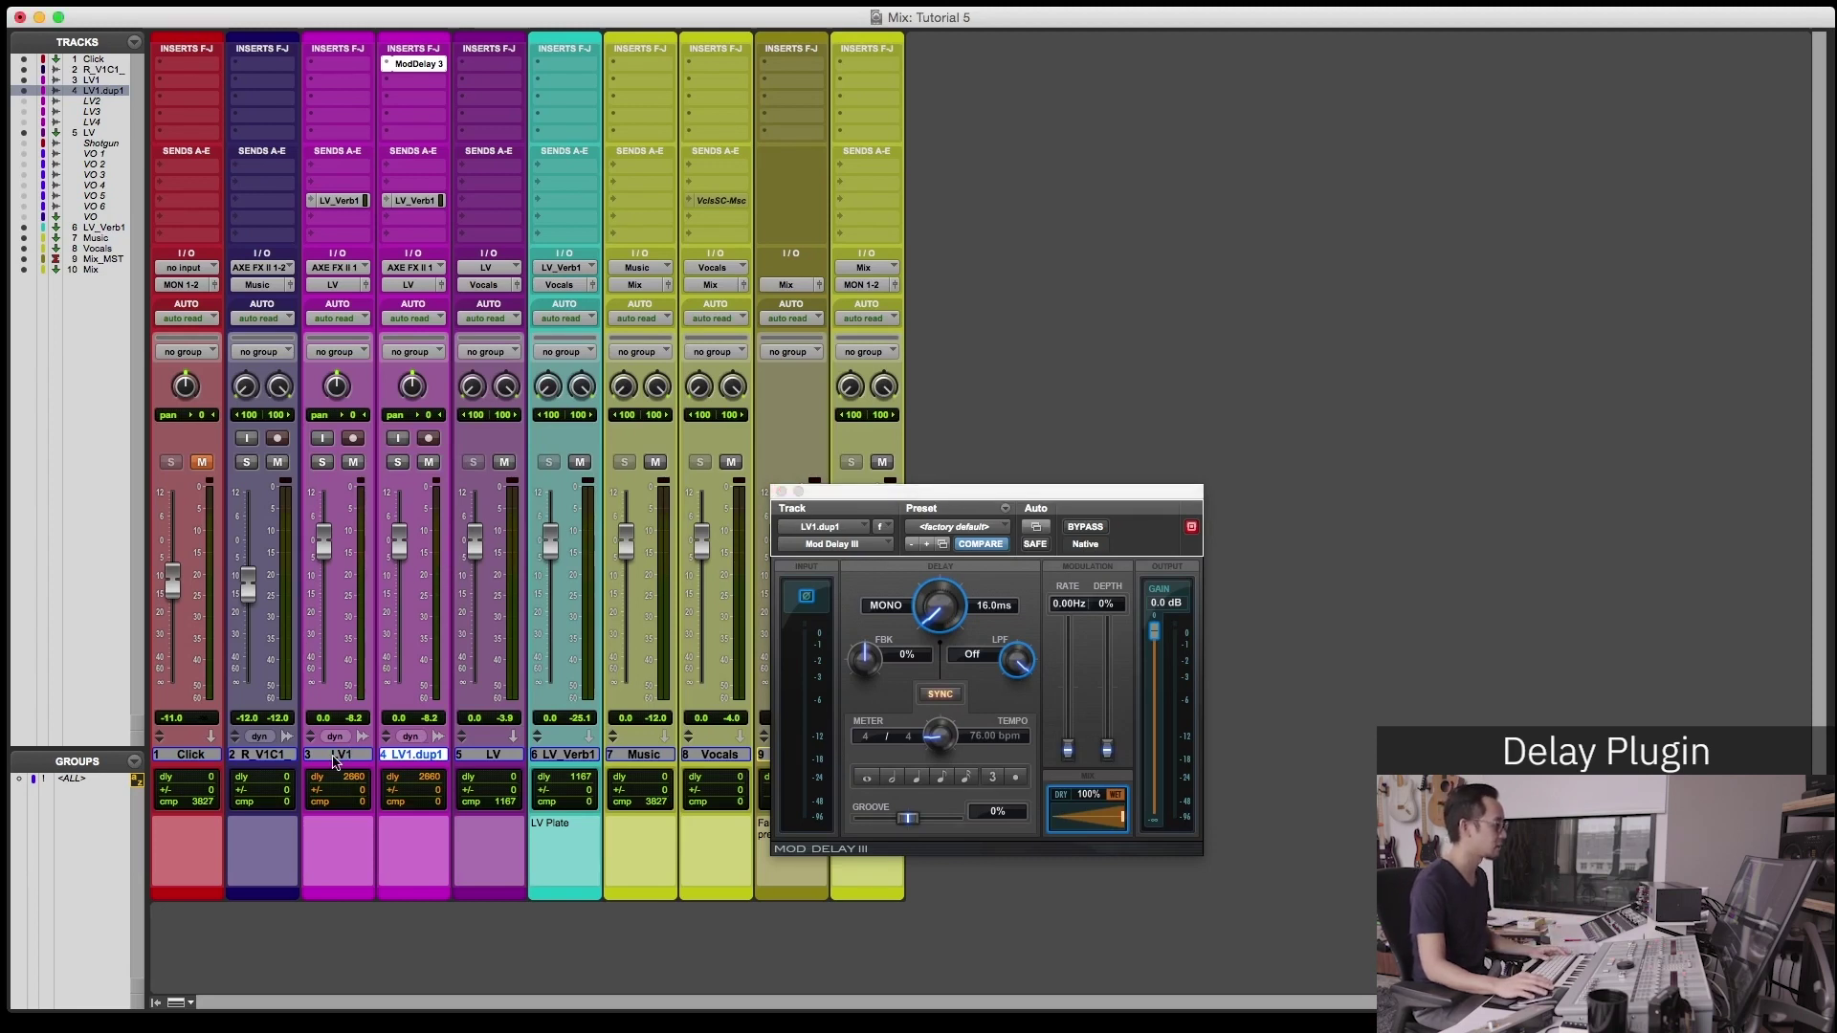
left_click(334, 758)
left_click(411, 755)
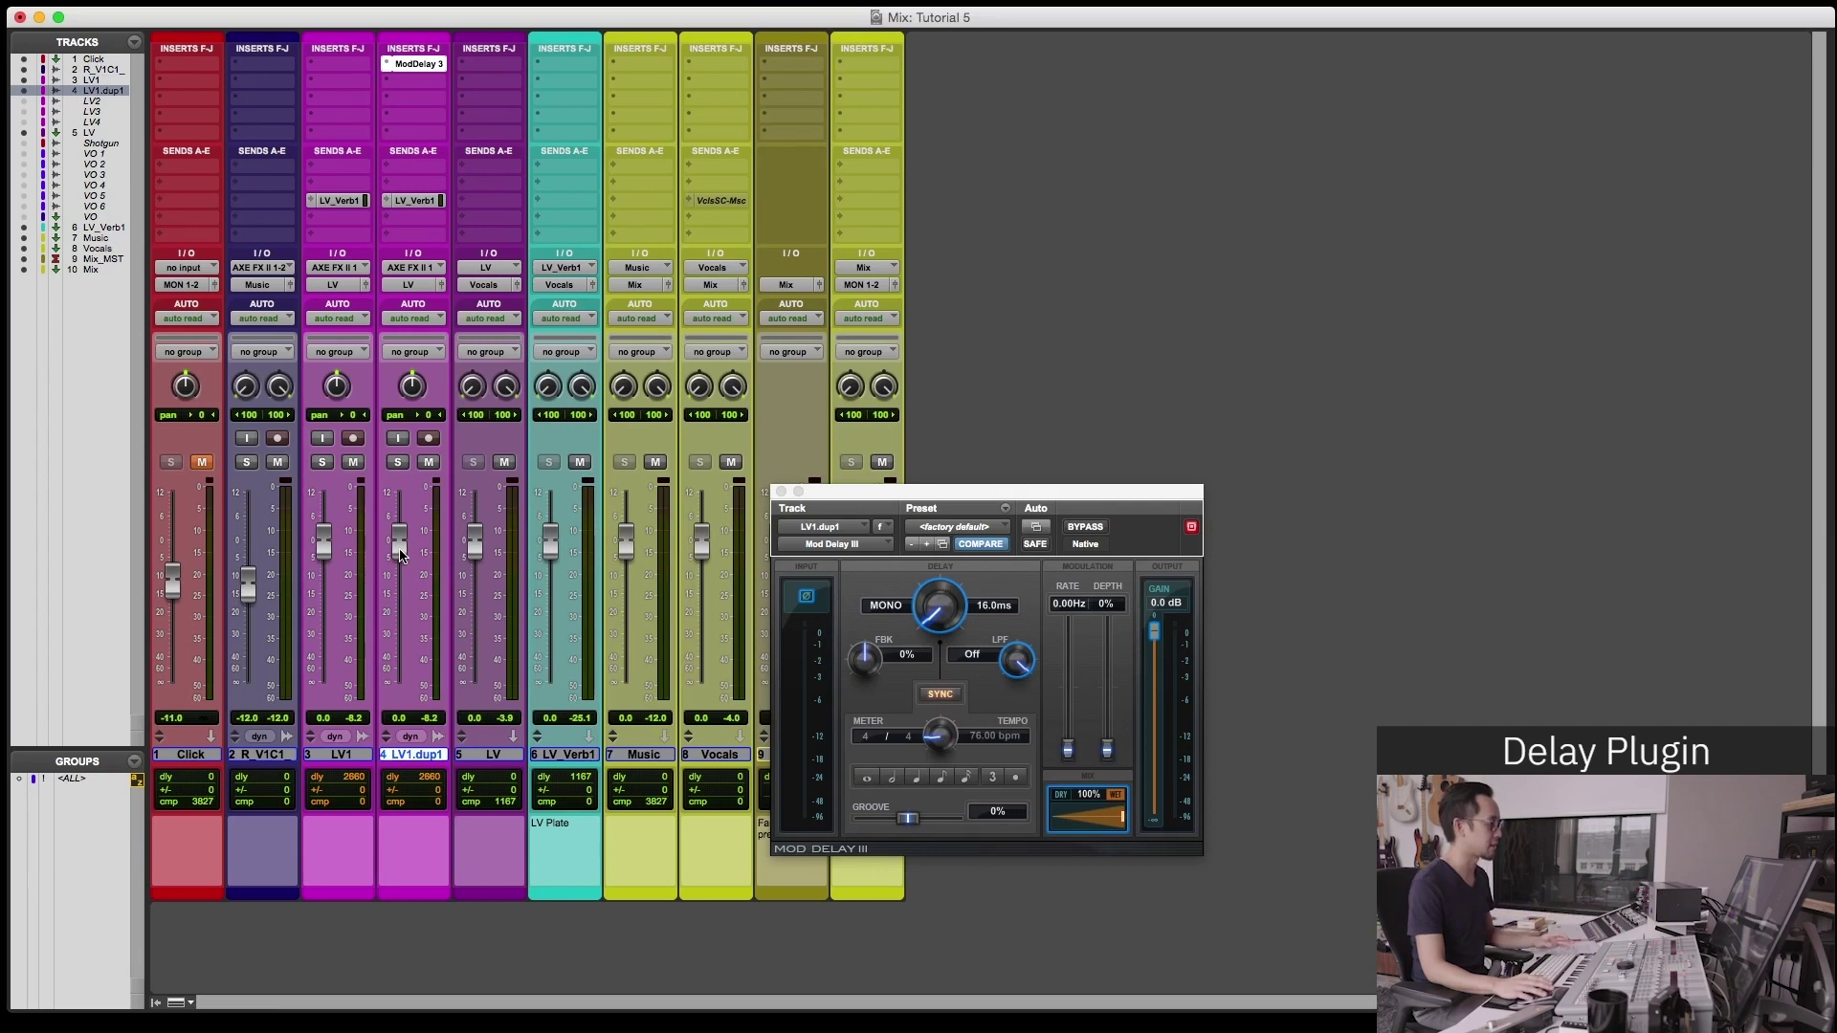
left_click_drag(400, 555, 409, 771)
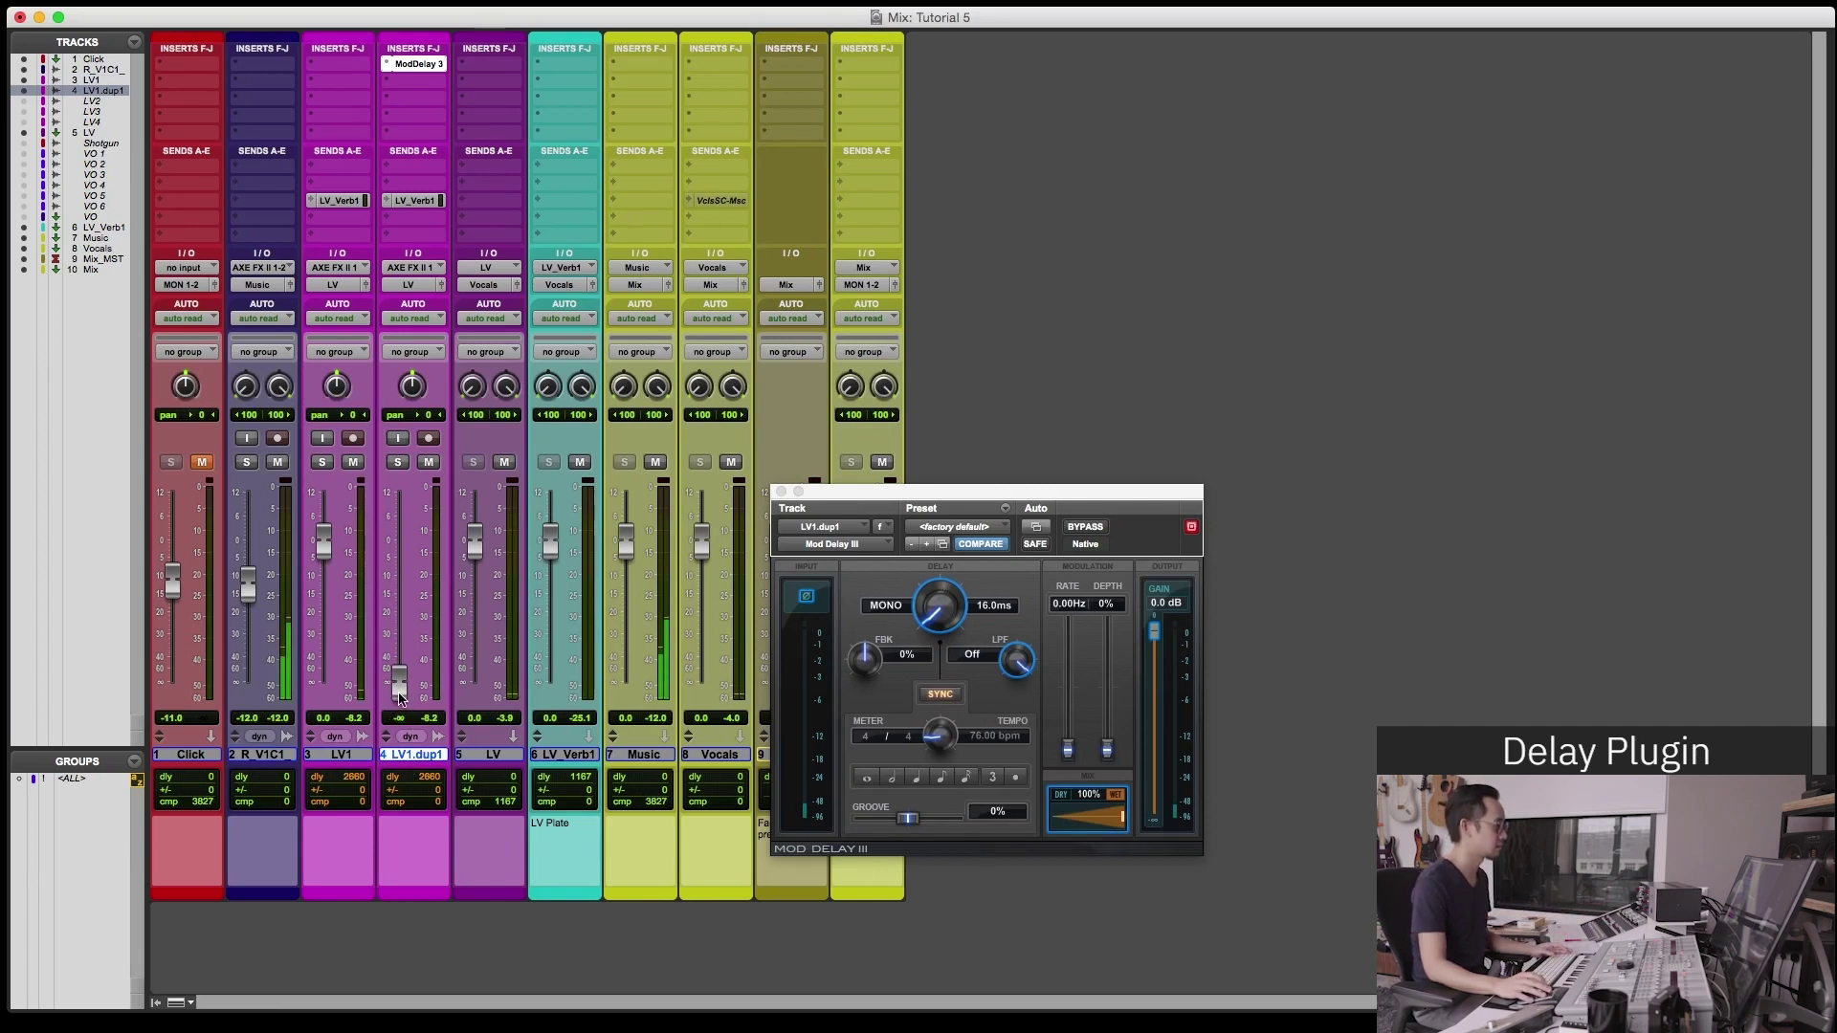
left_click_drag(400, 696, 402, 568)
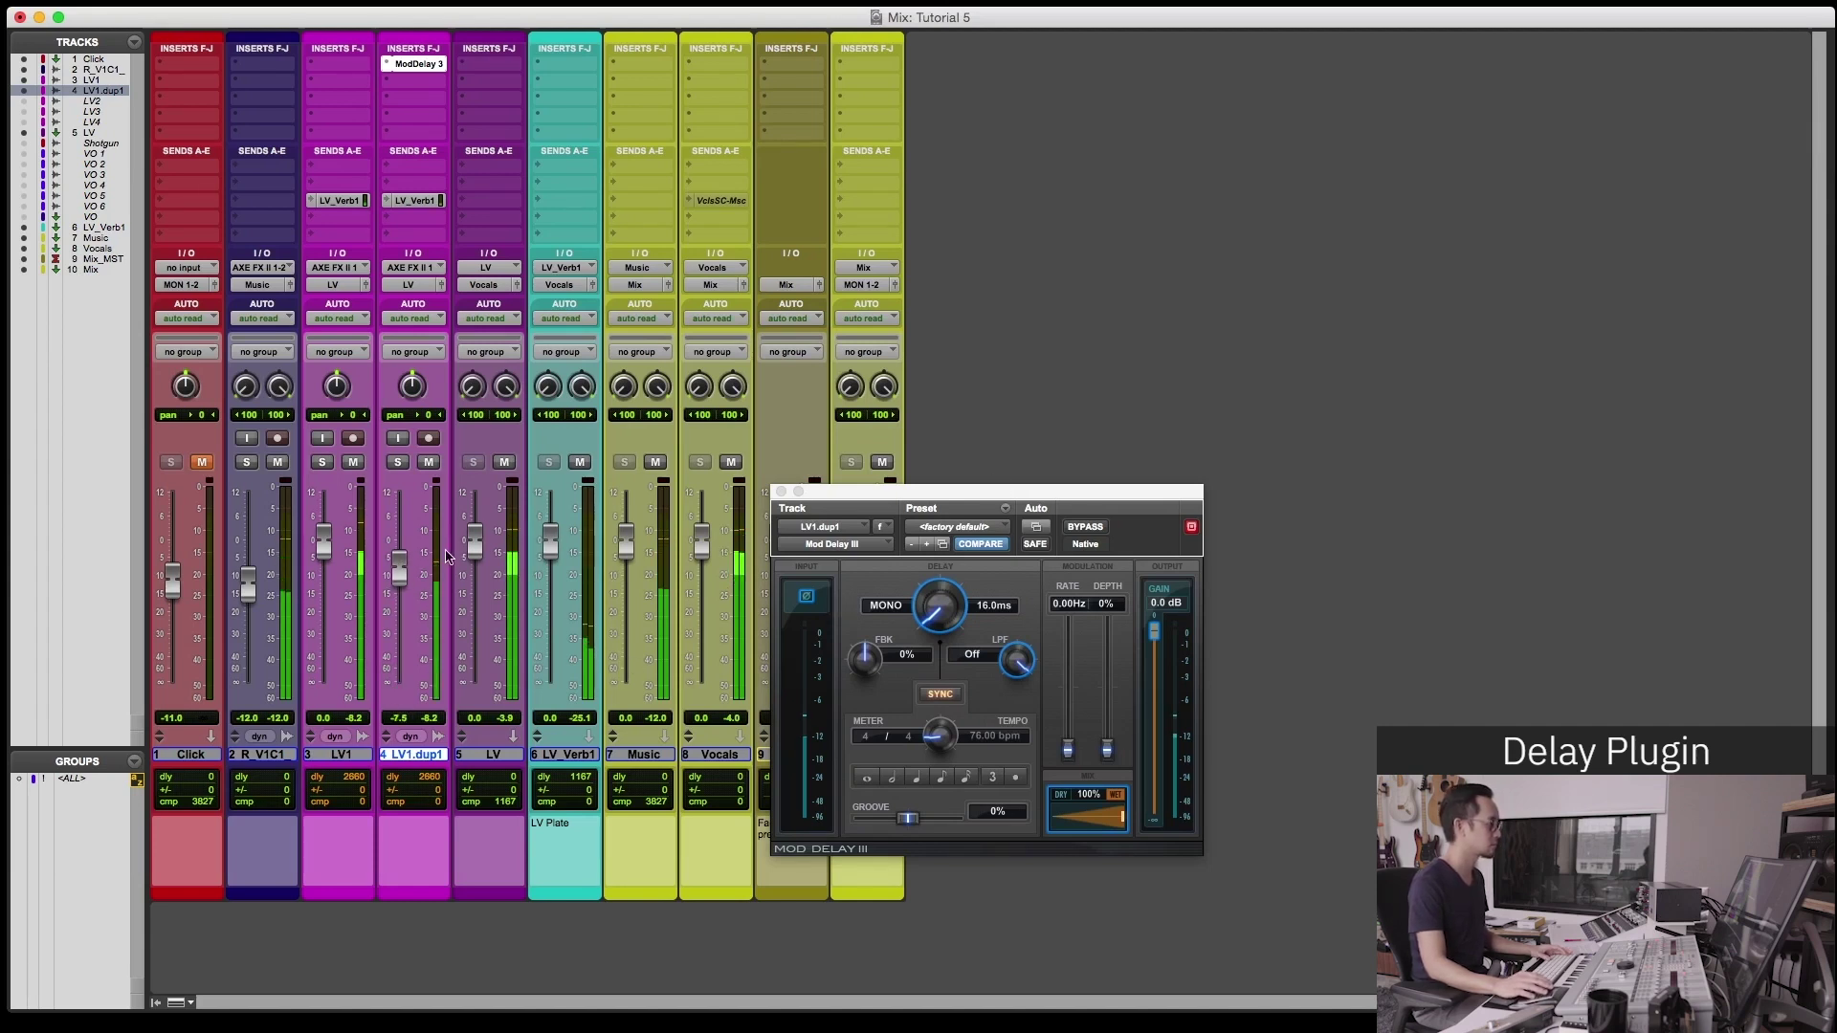
left_click_drag(402, 571, 402, 568)
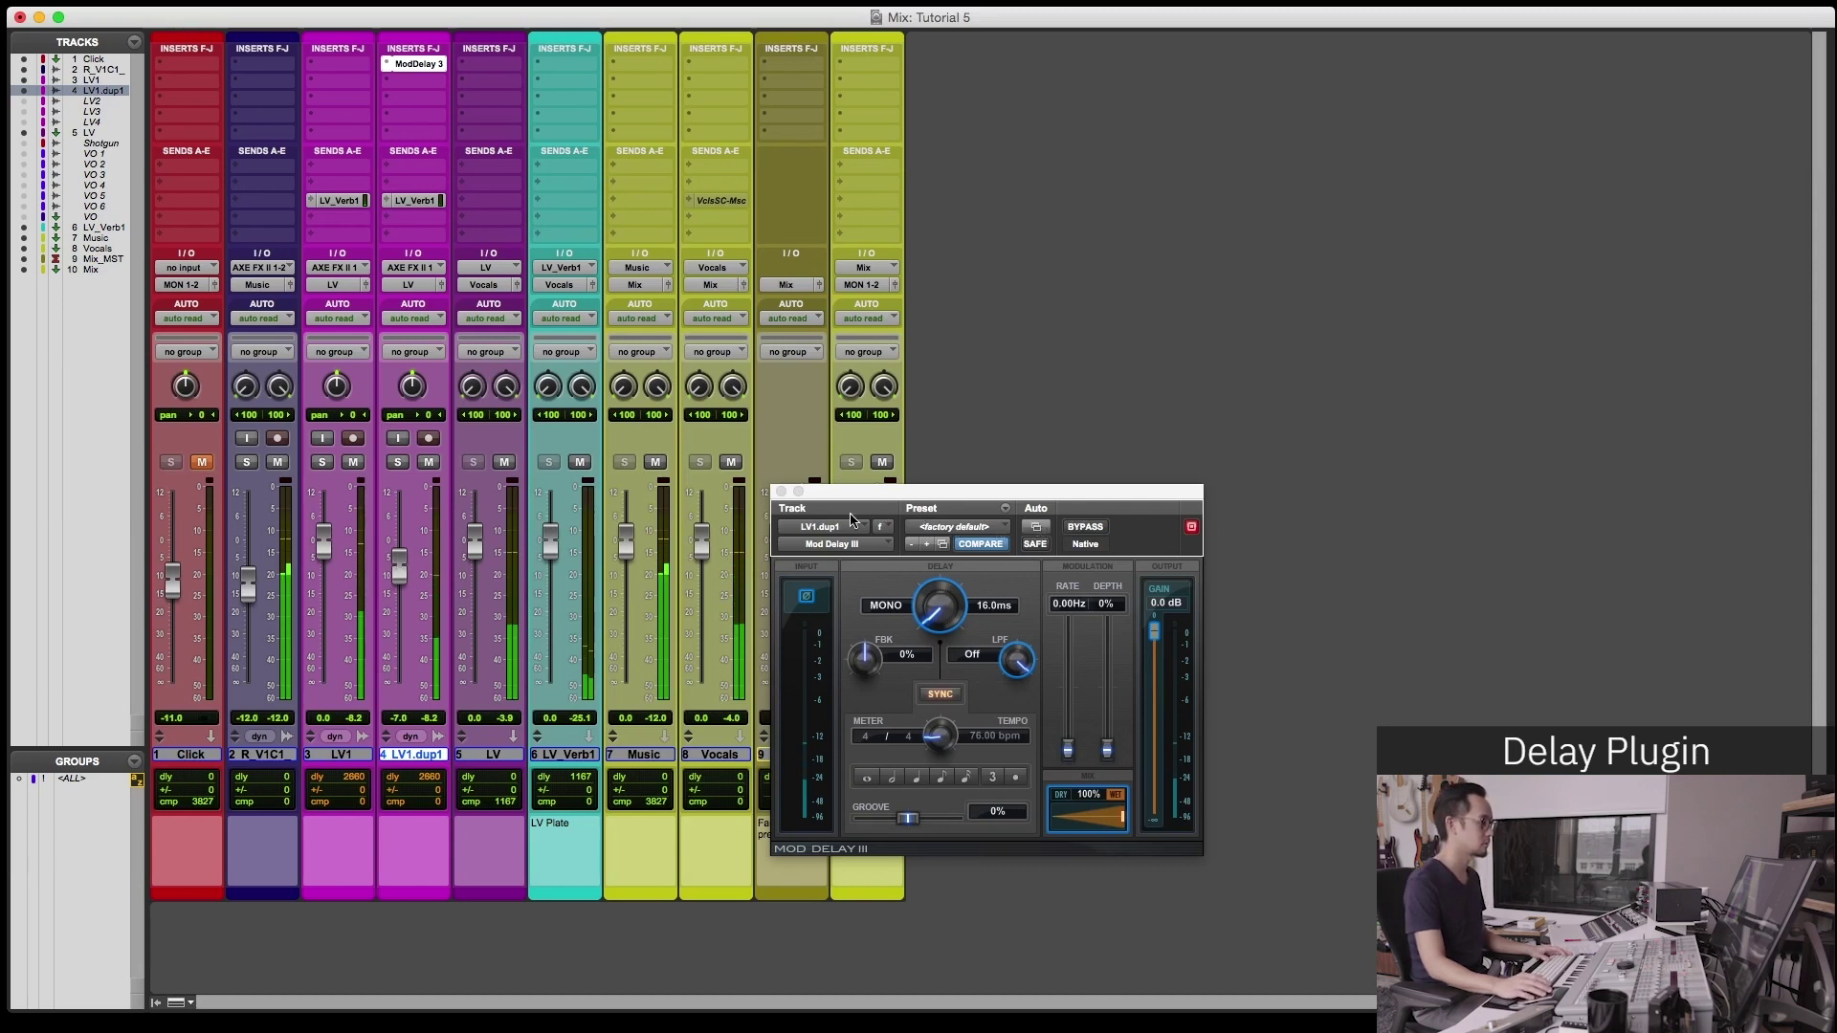
left_click(781, 491)
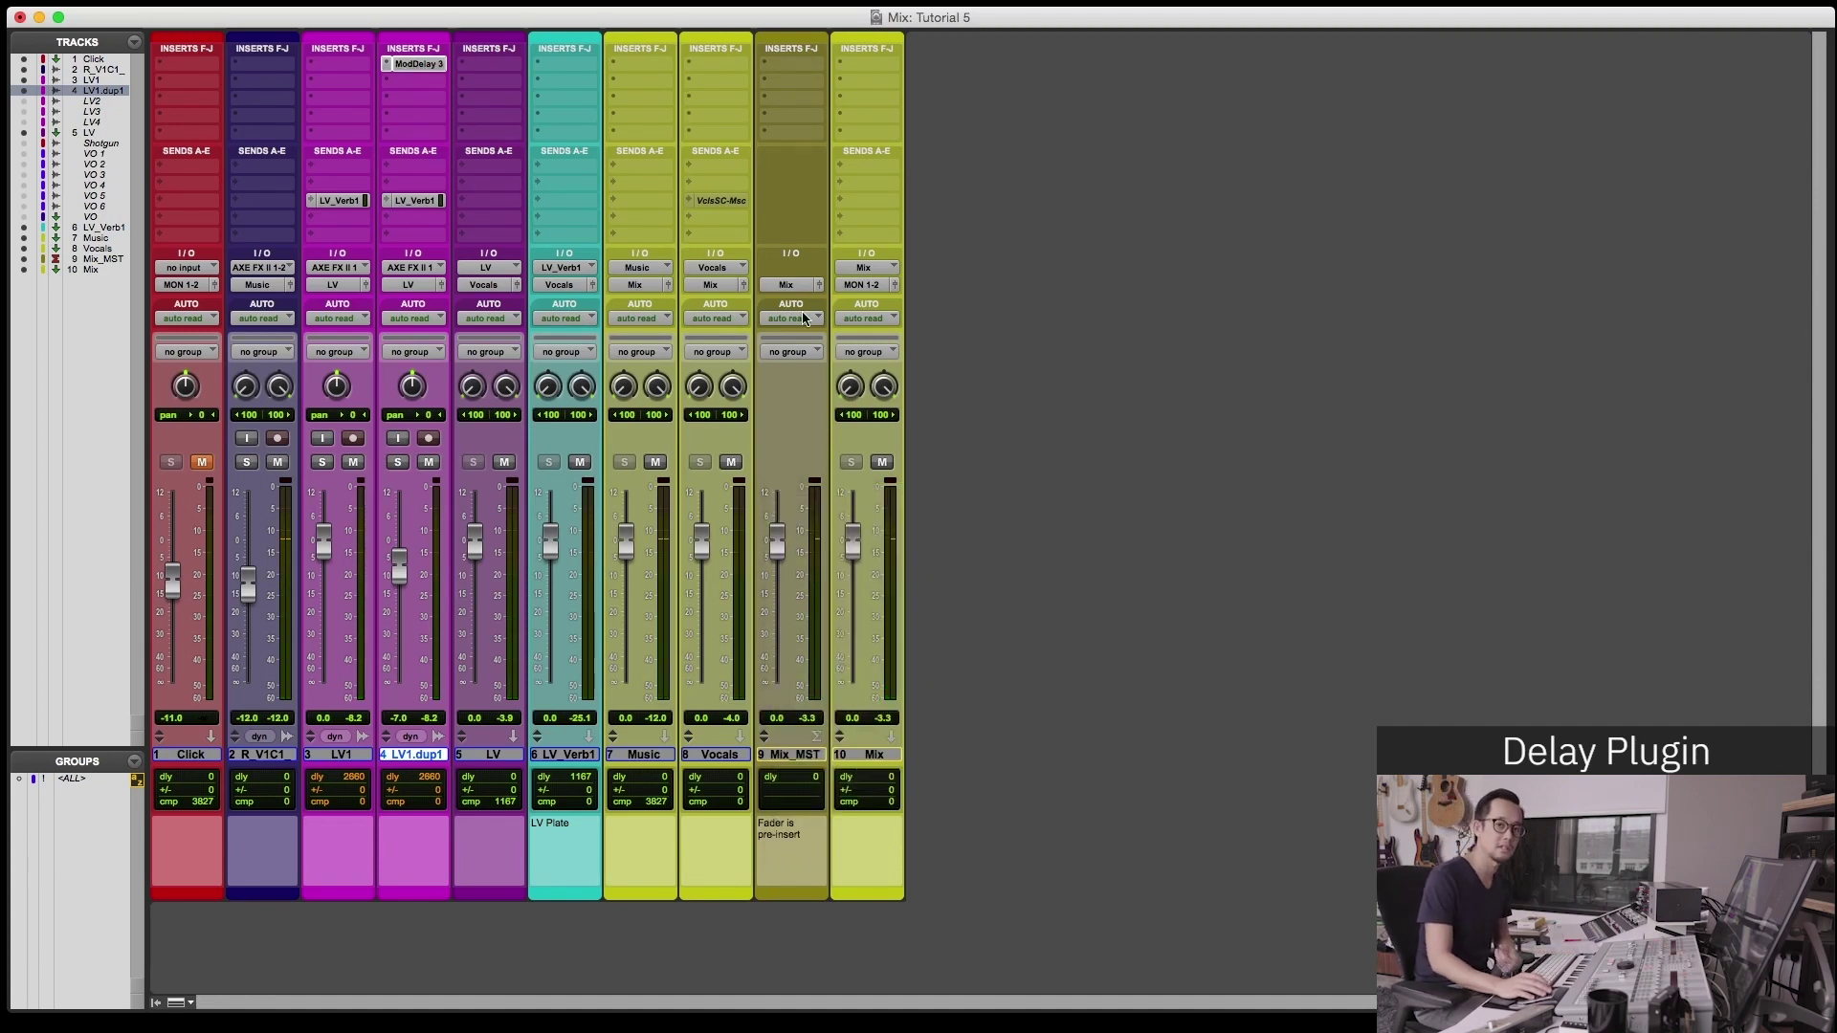
Replace the duplicate track's mono delay with Mod Delay III (mono/stereo).
left_click(389, 67)
mouse_move(497, 67)
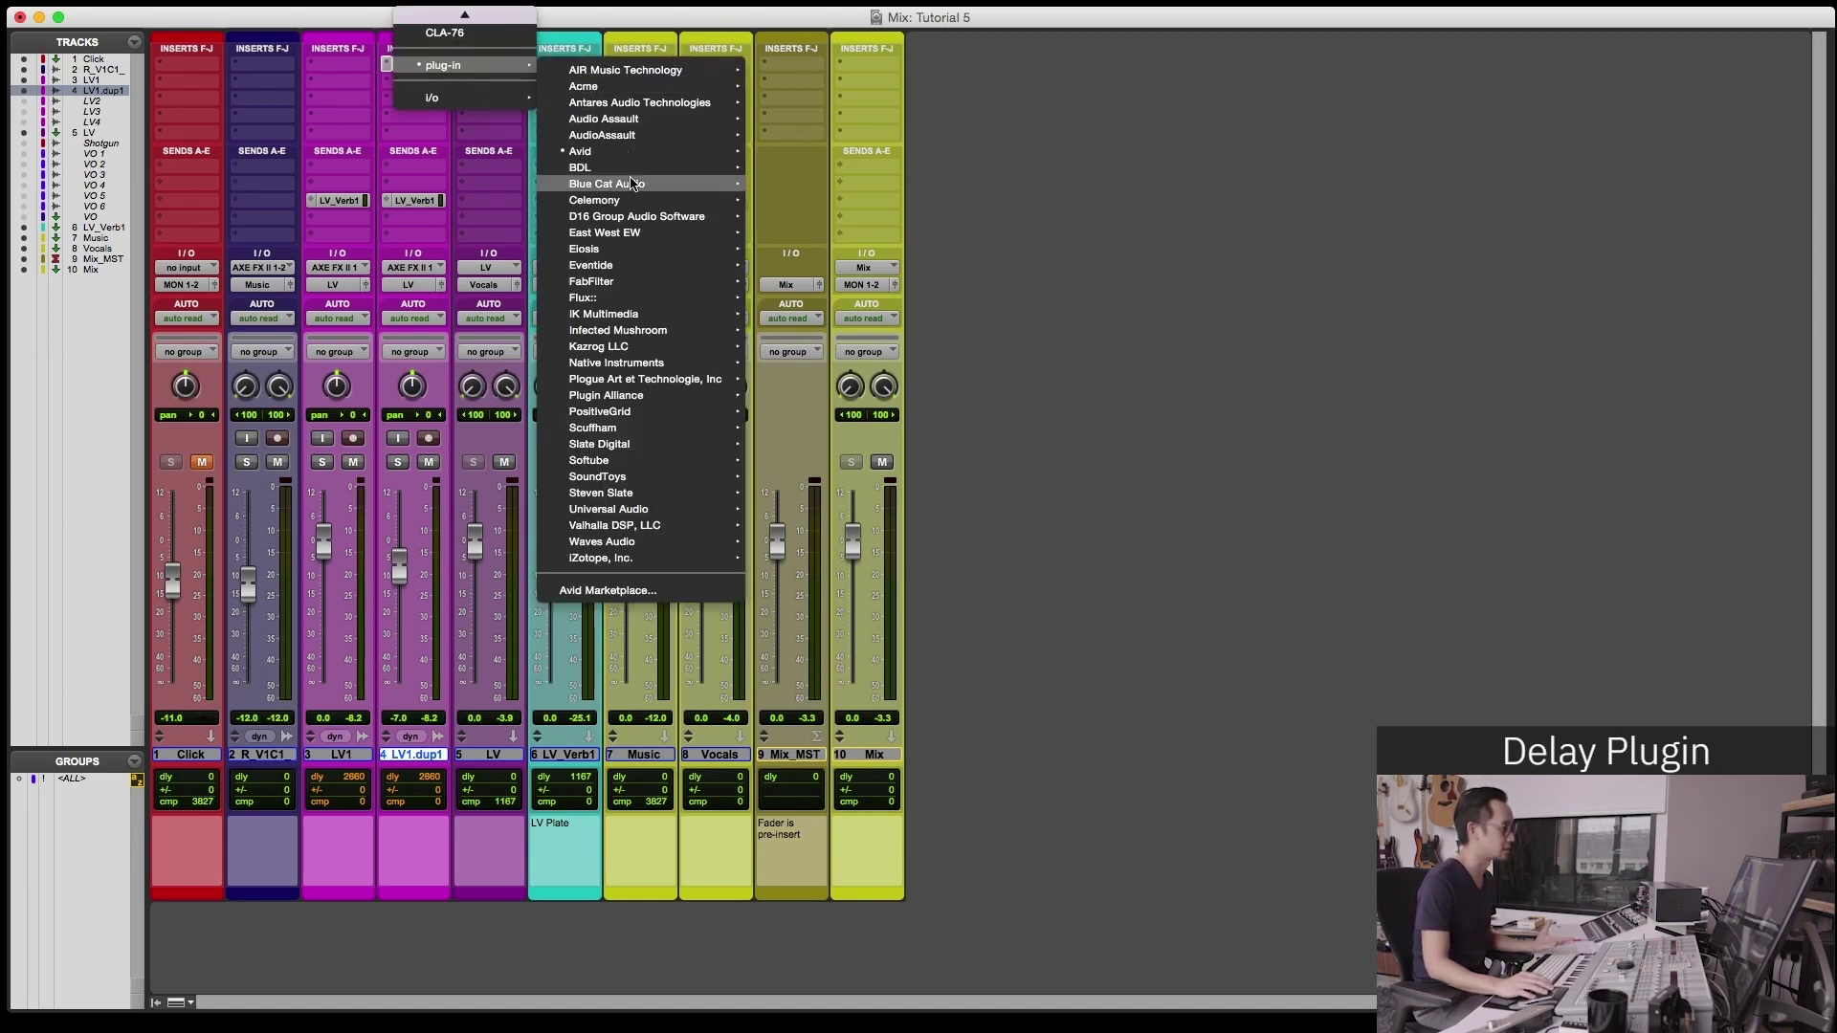
mouse_move(609, 153)
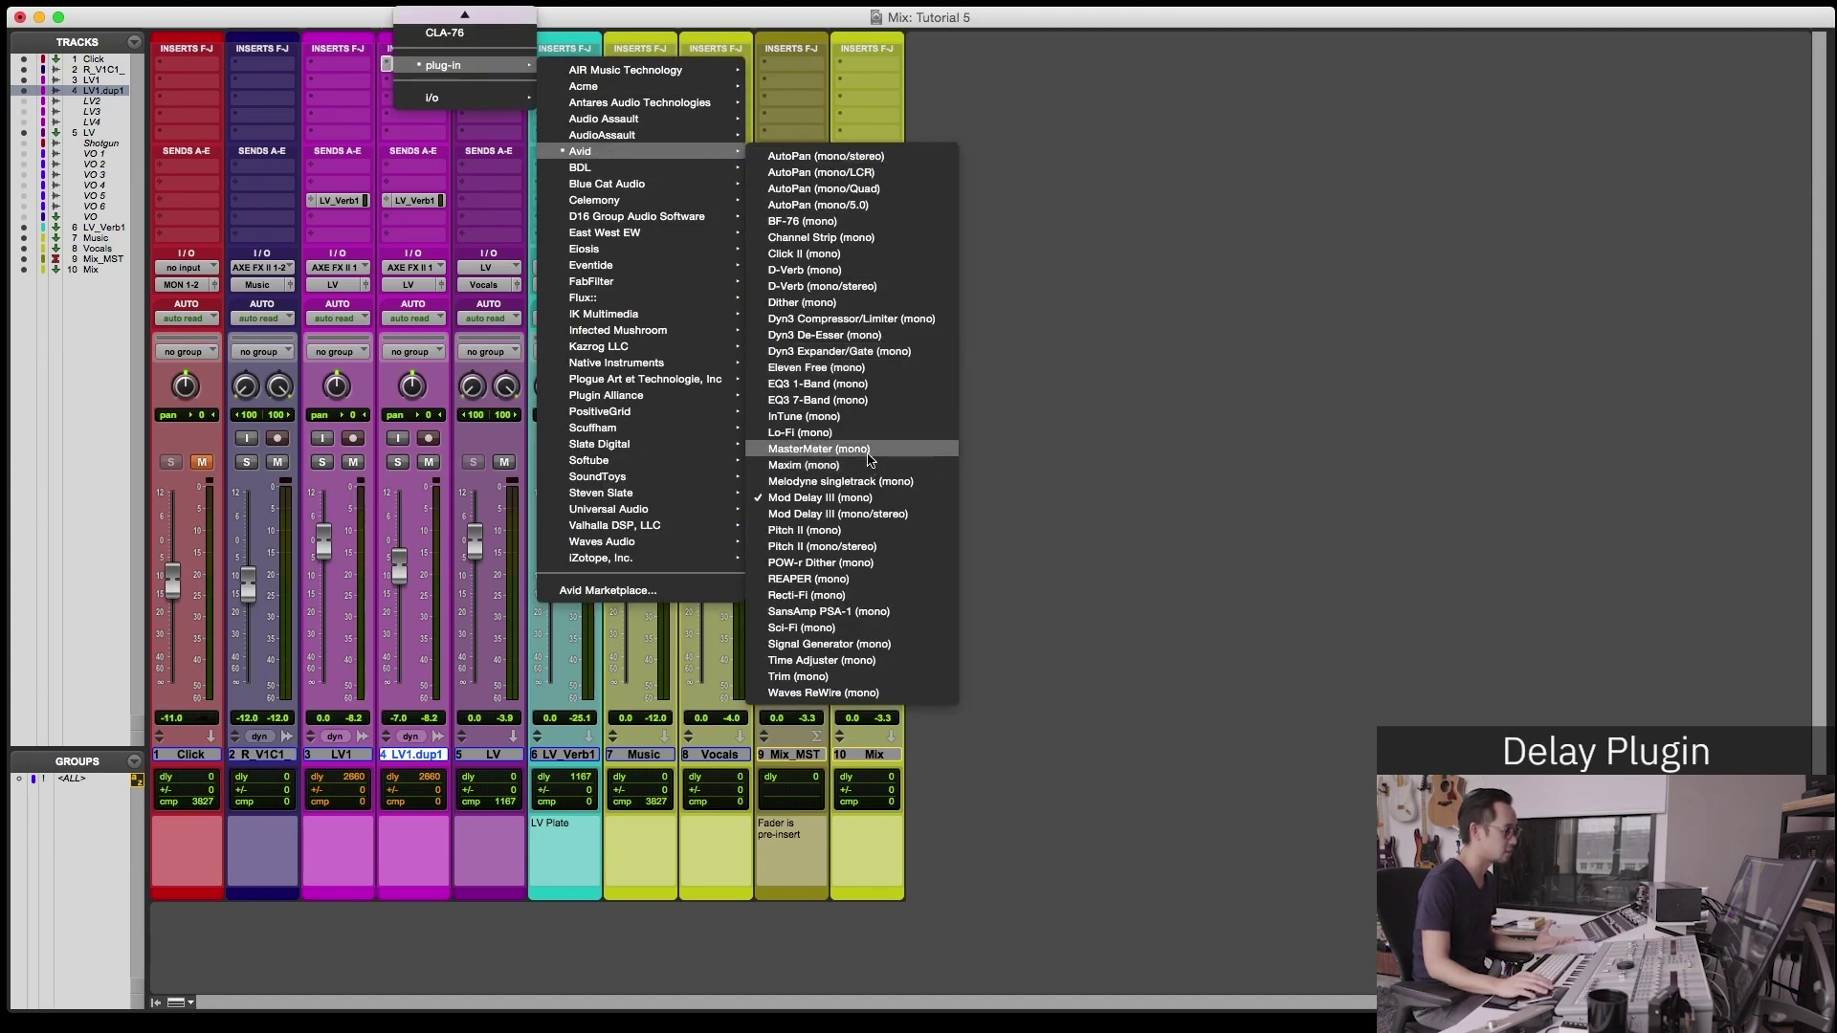
left_click(823, 499)
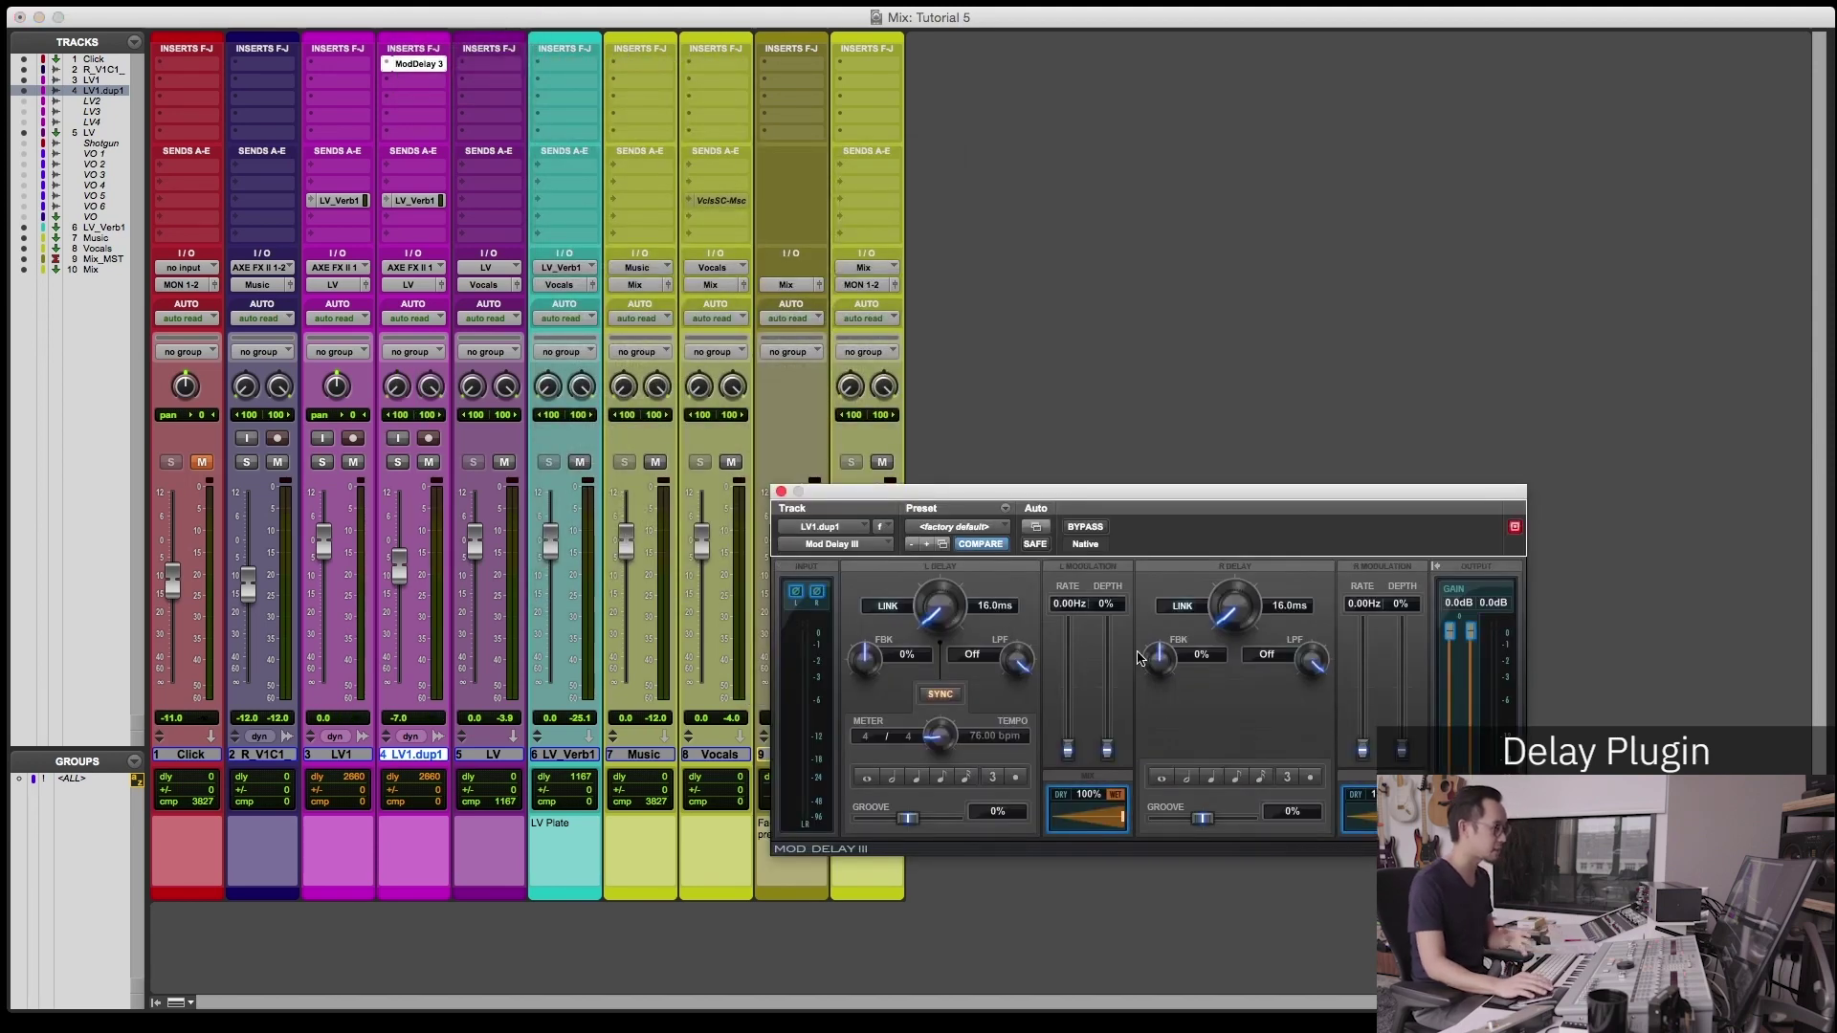
Set the delay plug-in's left delay to 12 ms and its right delay to 18 ms.
left_click(979, 605)
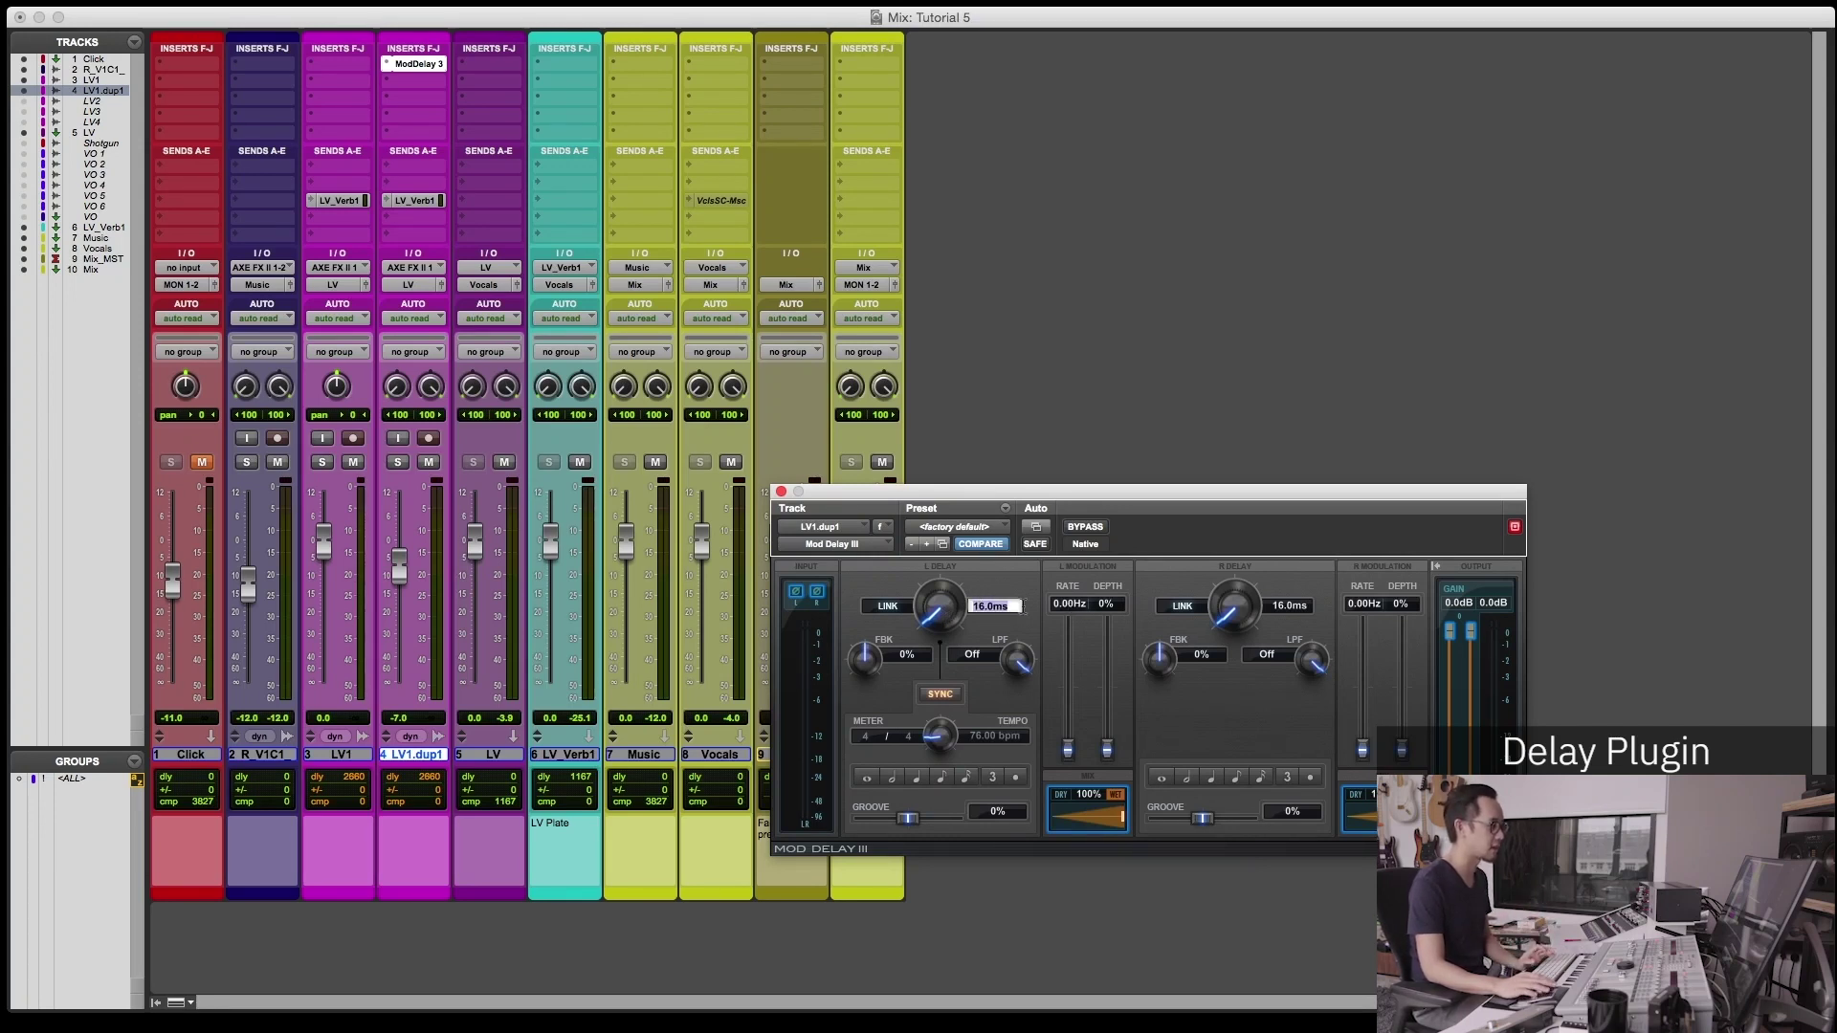
key("Return")
left_click(982, 604)
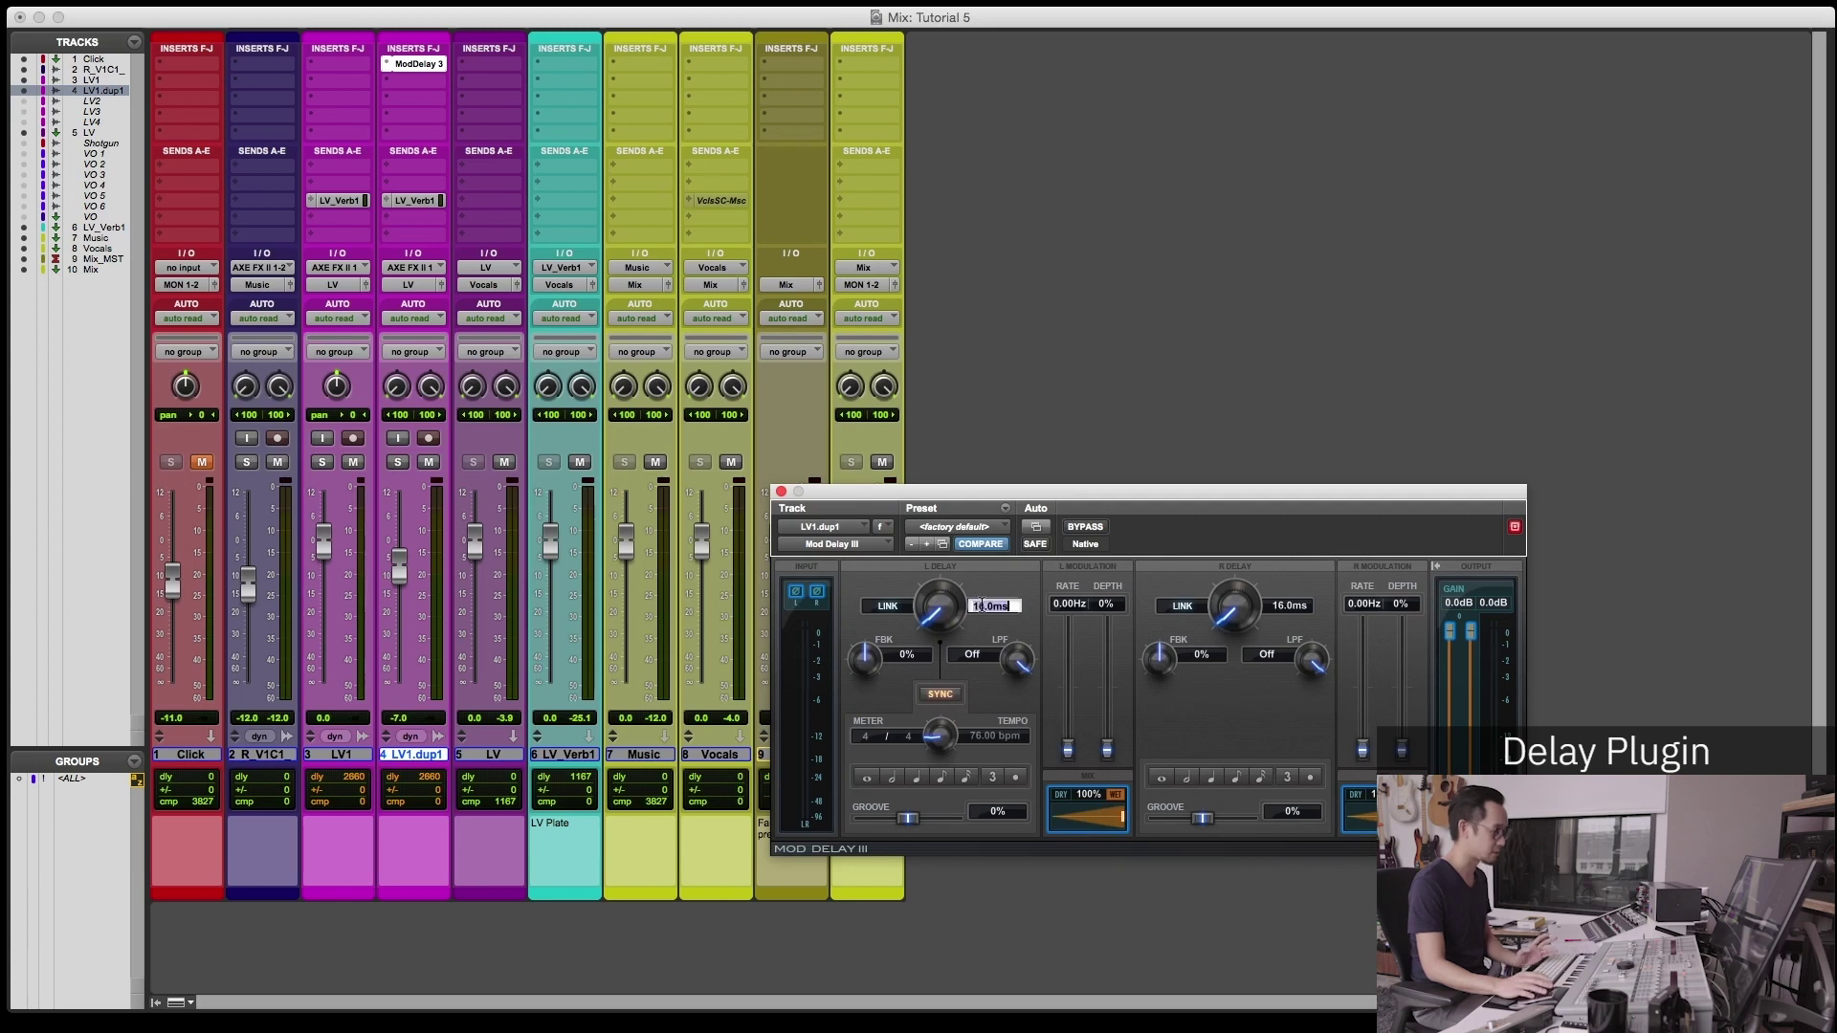
type("12")
key("Return")
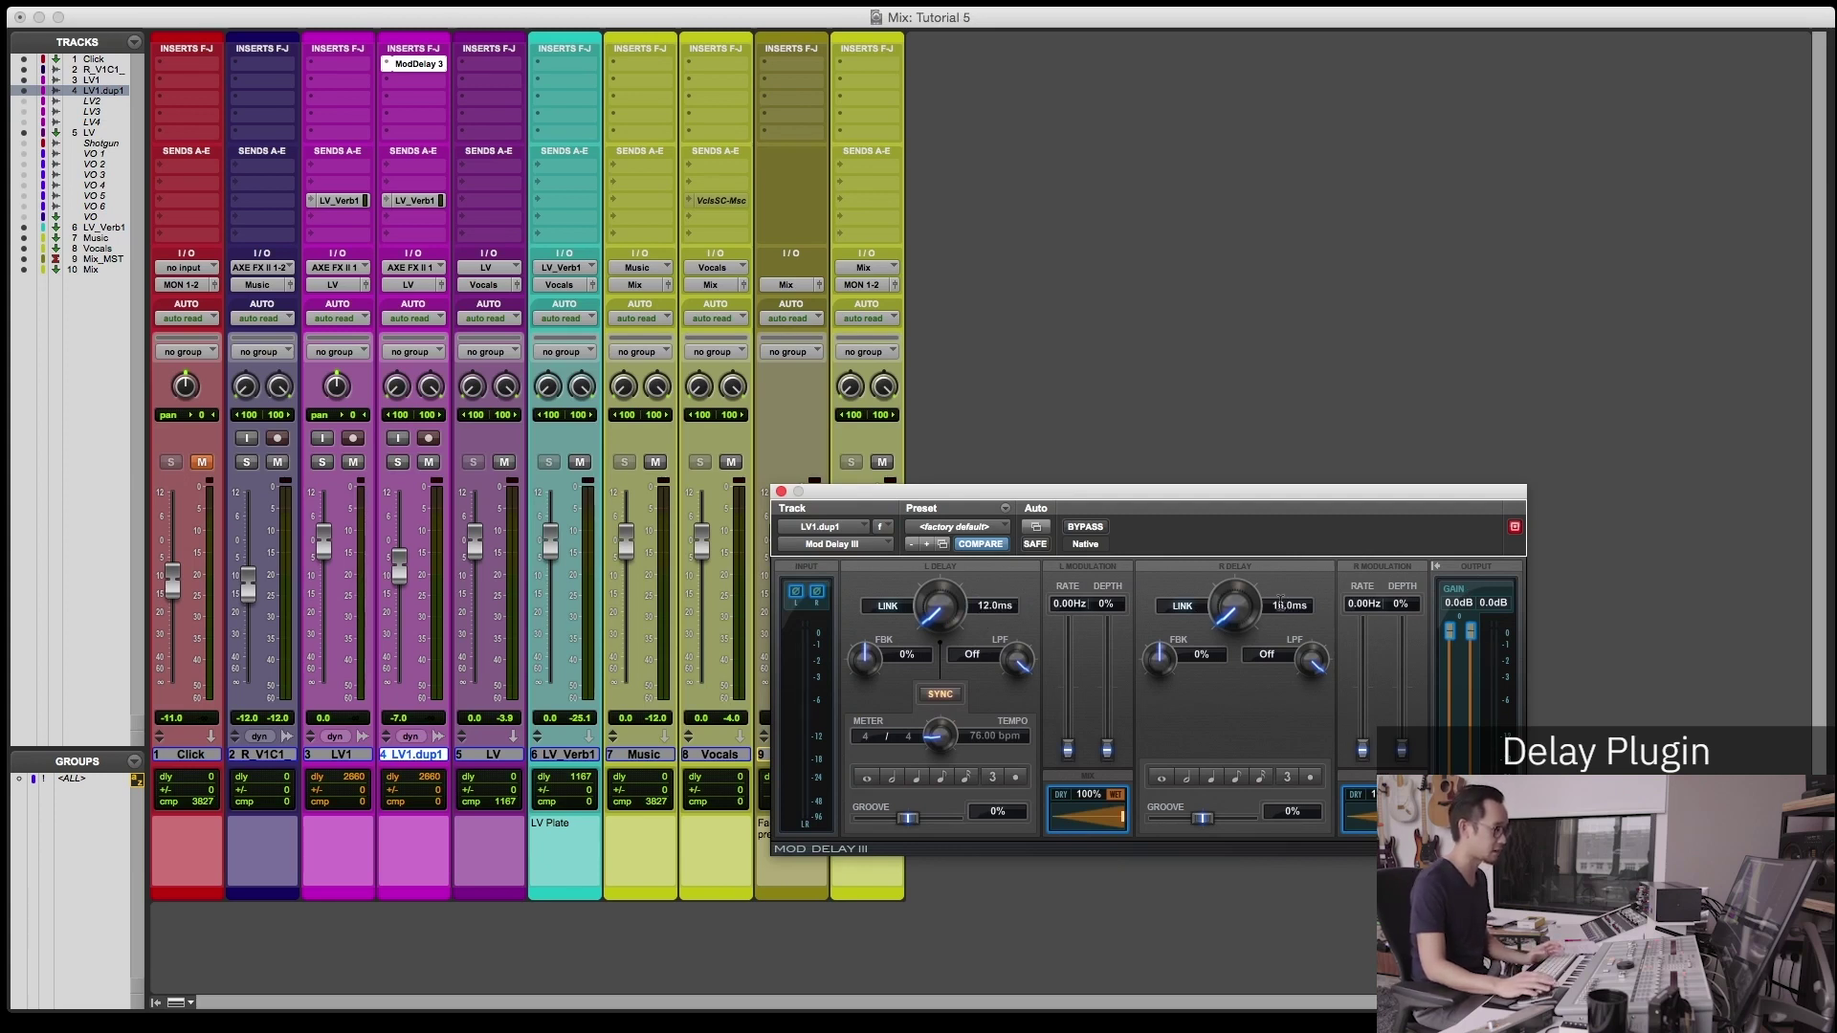
left_click(1282, 605)
type("18")
key("Return")
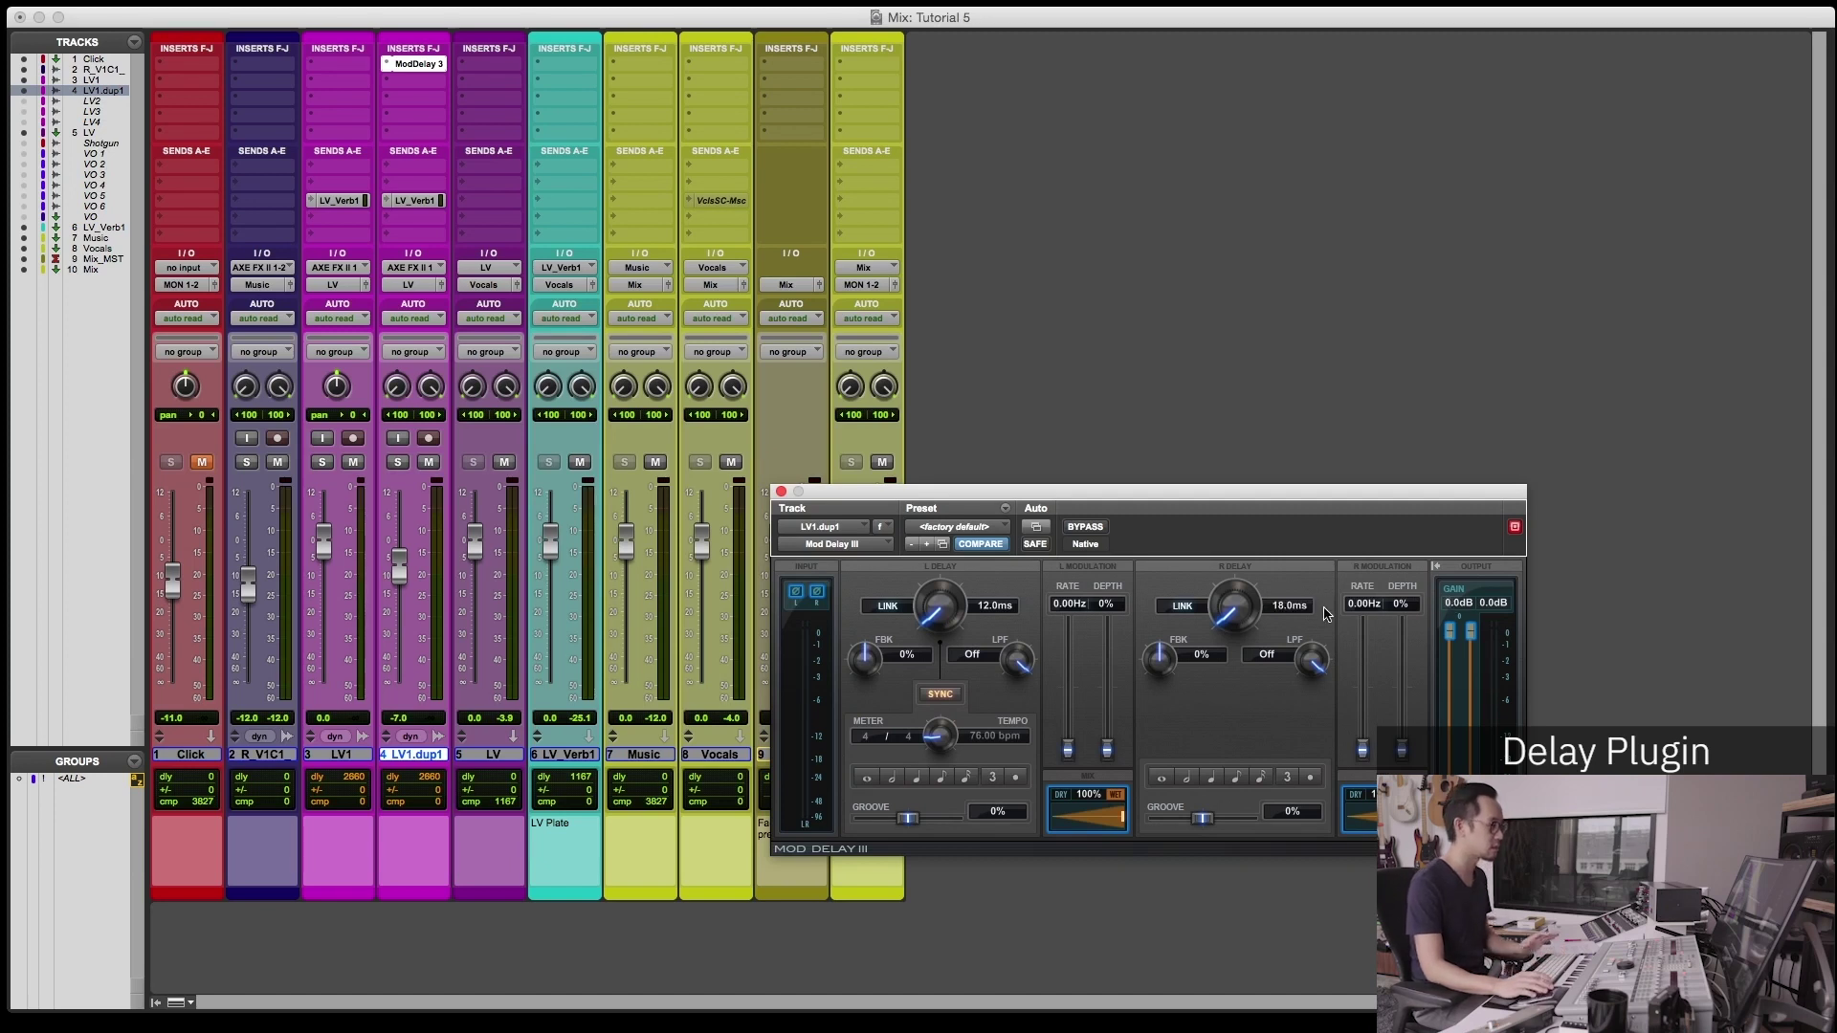
Play the mix and raise the duplicate track's fader to about -5.4 dB.
key("space")
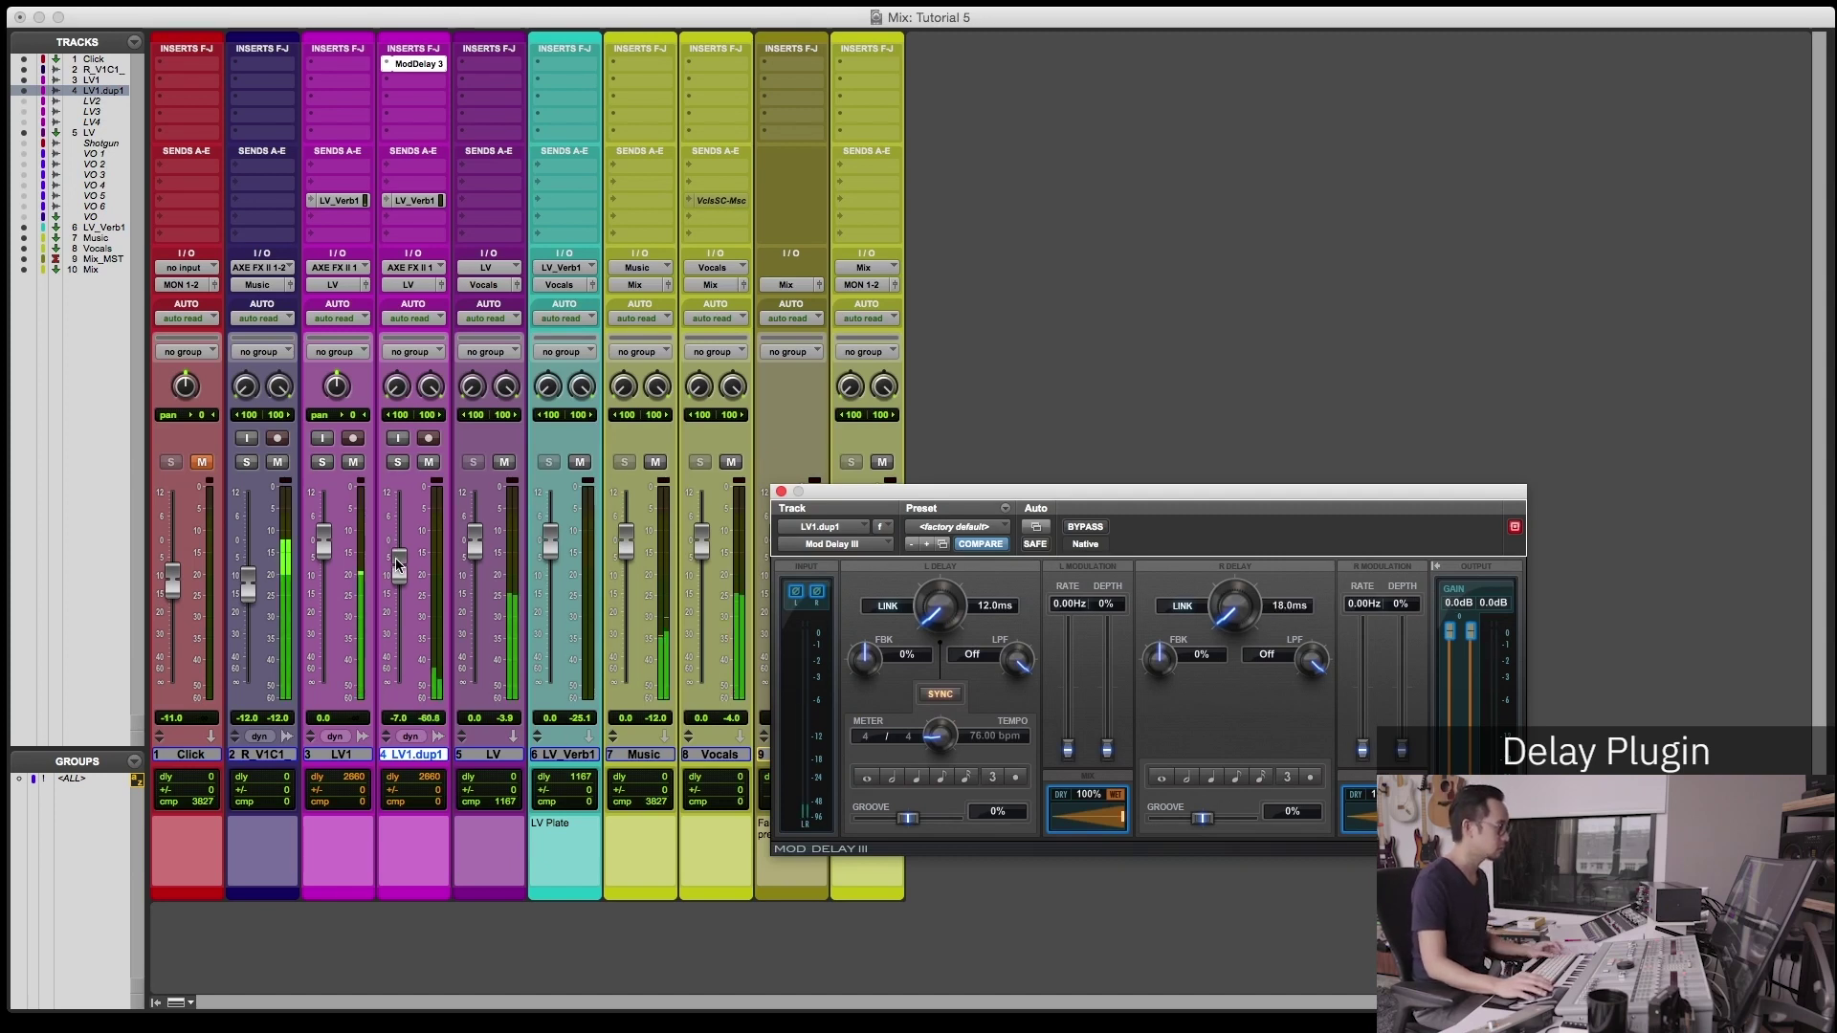
left_click_drag(399, 577, 400, 563)
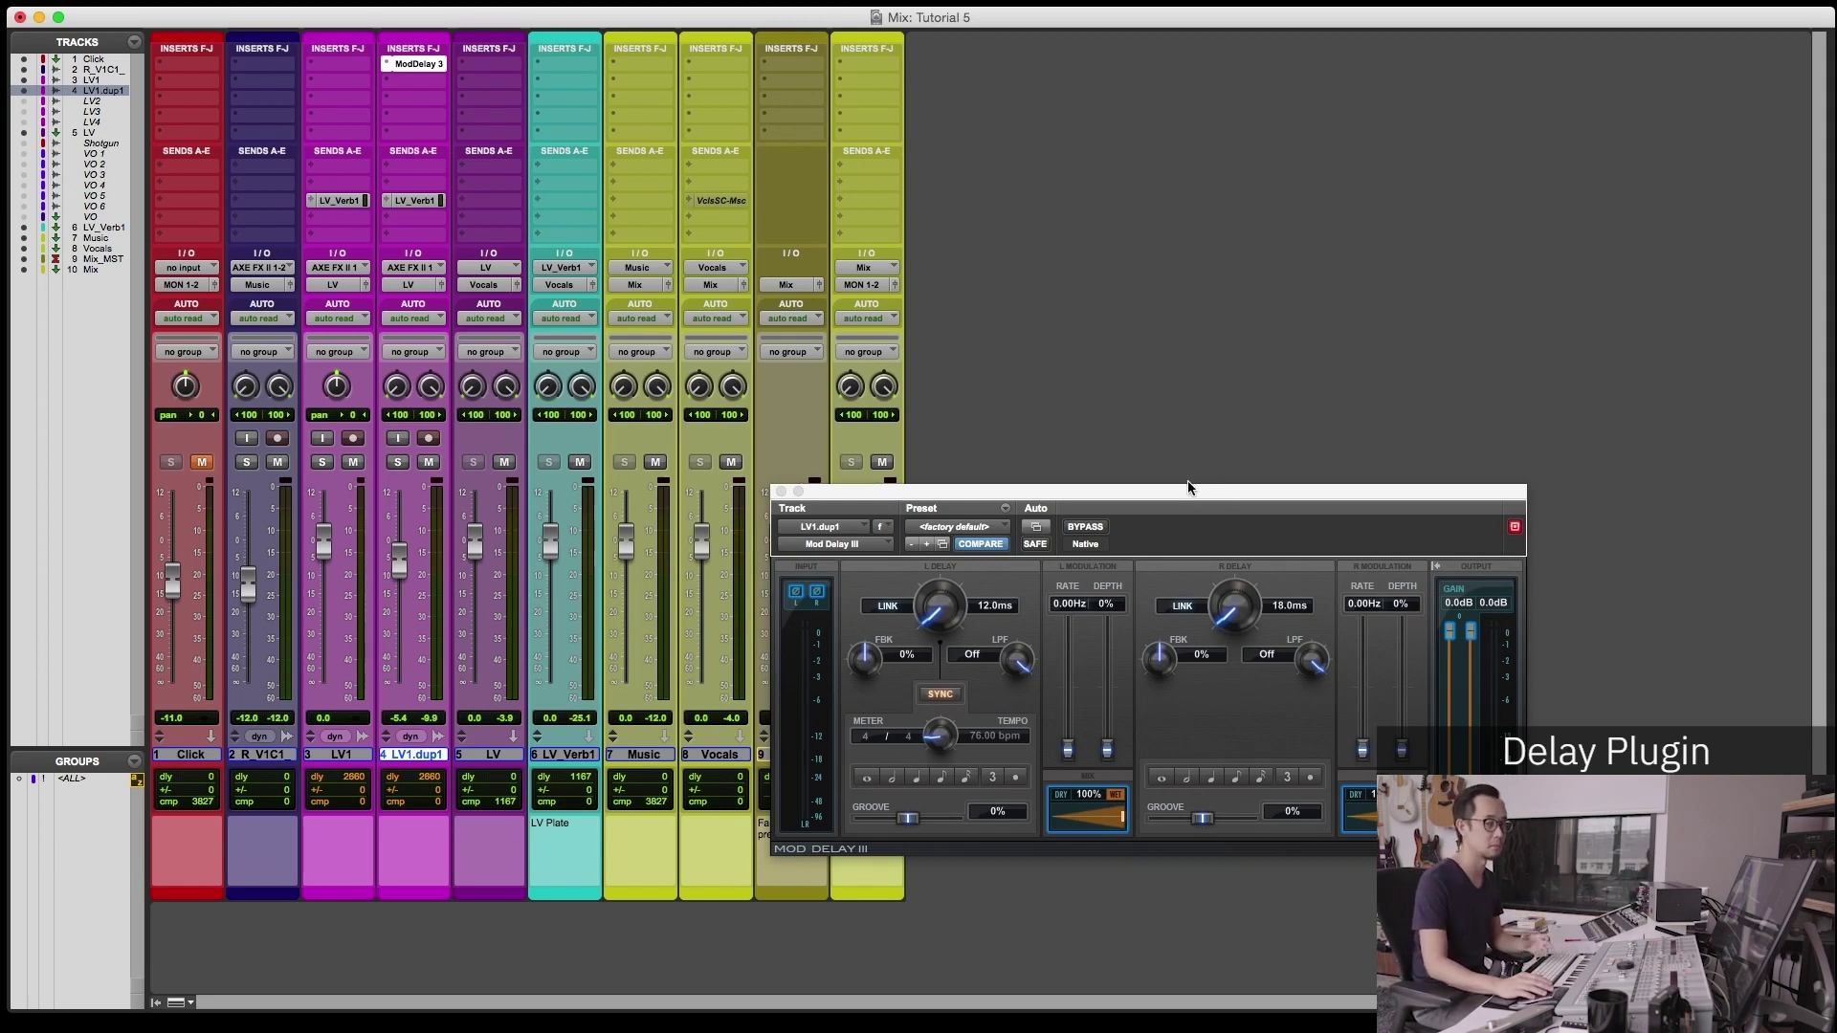
left_click_drag(831, 492, 977, 475)
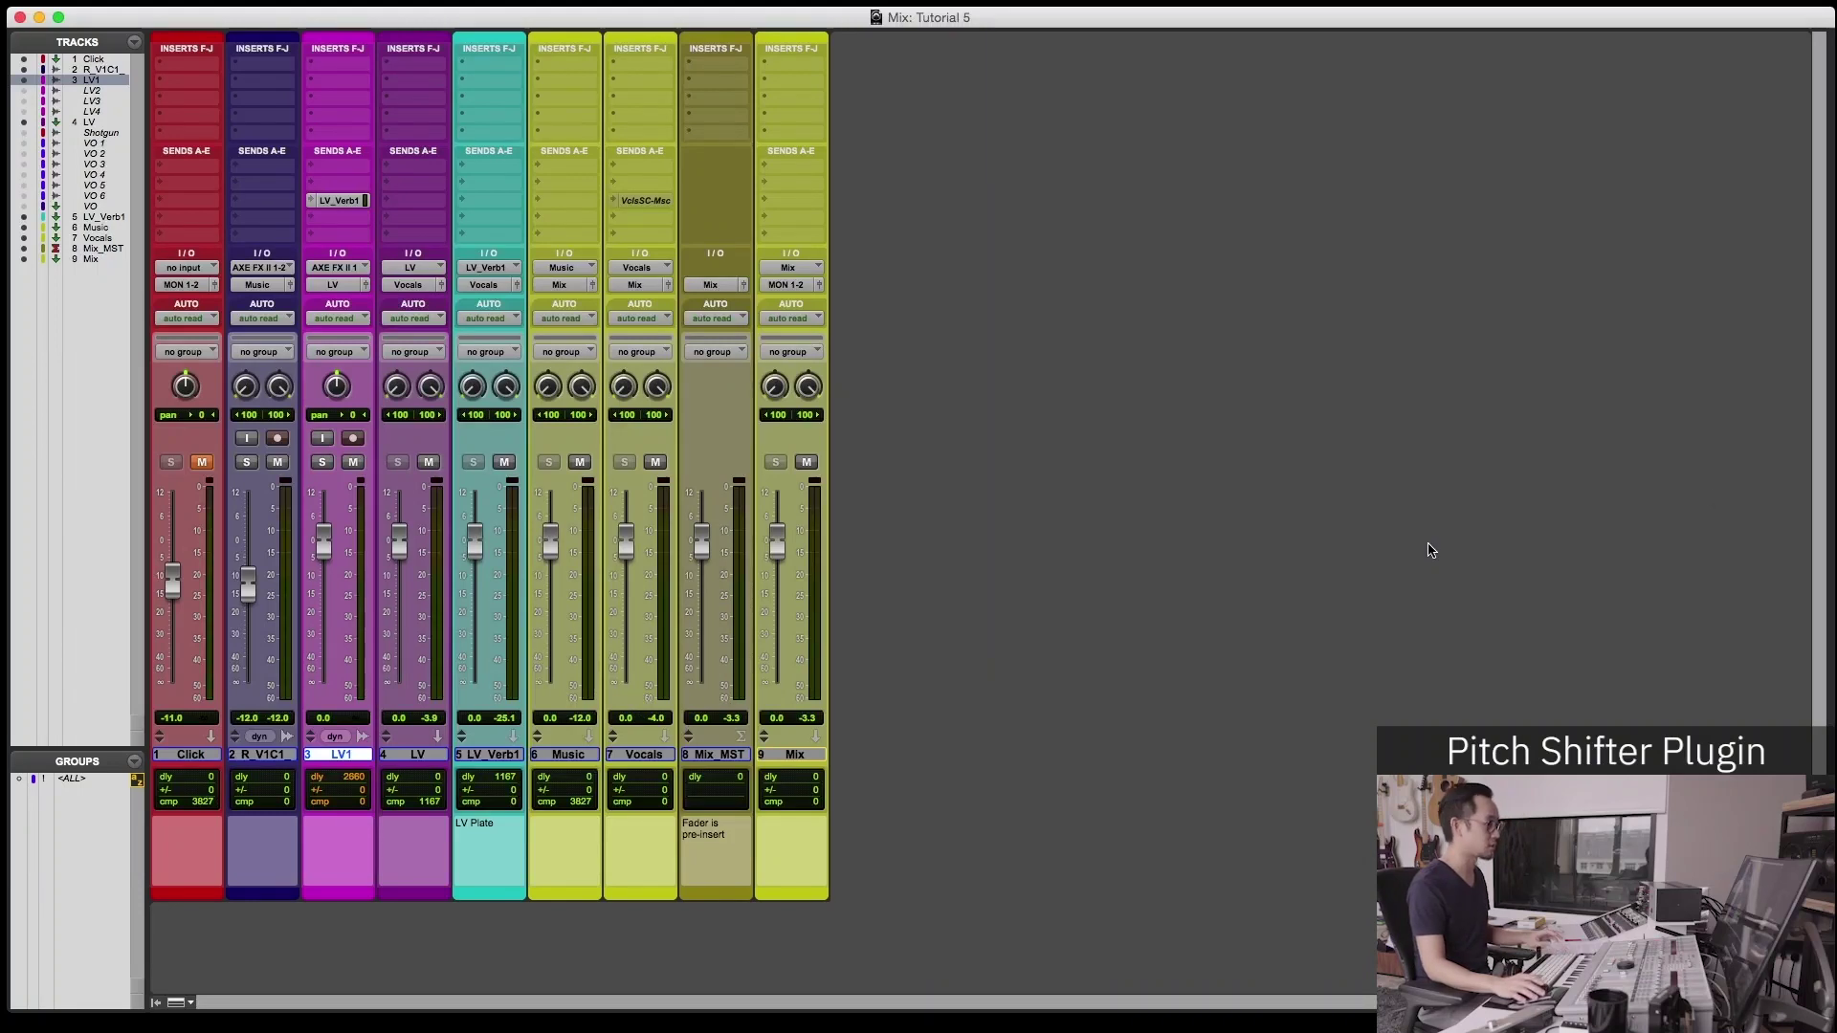
Duplicate the LV1 track and insert Avid's Pitch II (mono) plug-in on the duplicate.
key("Return")
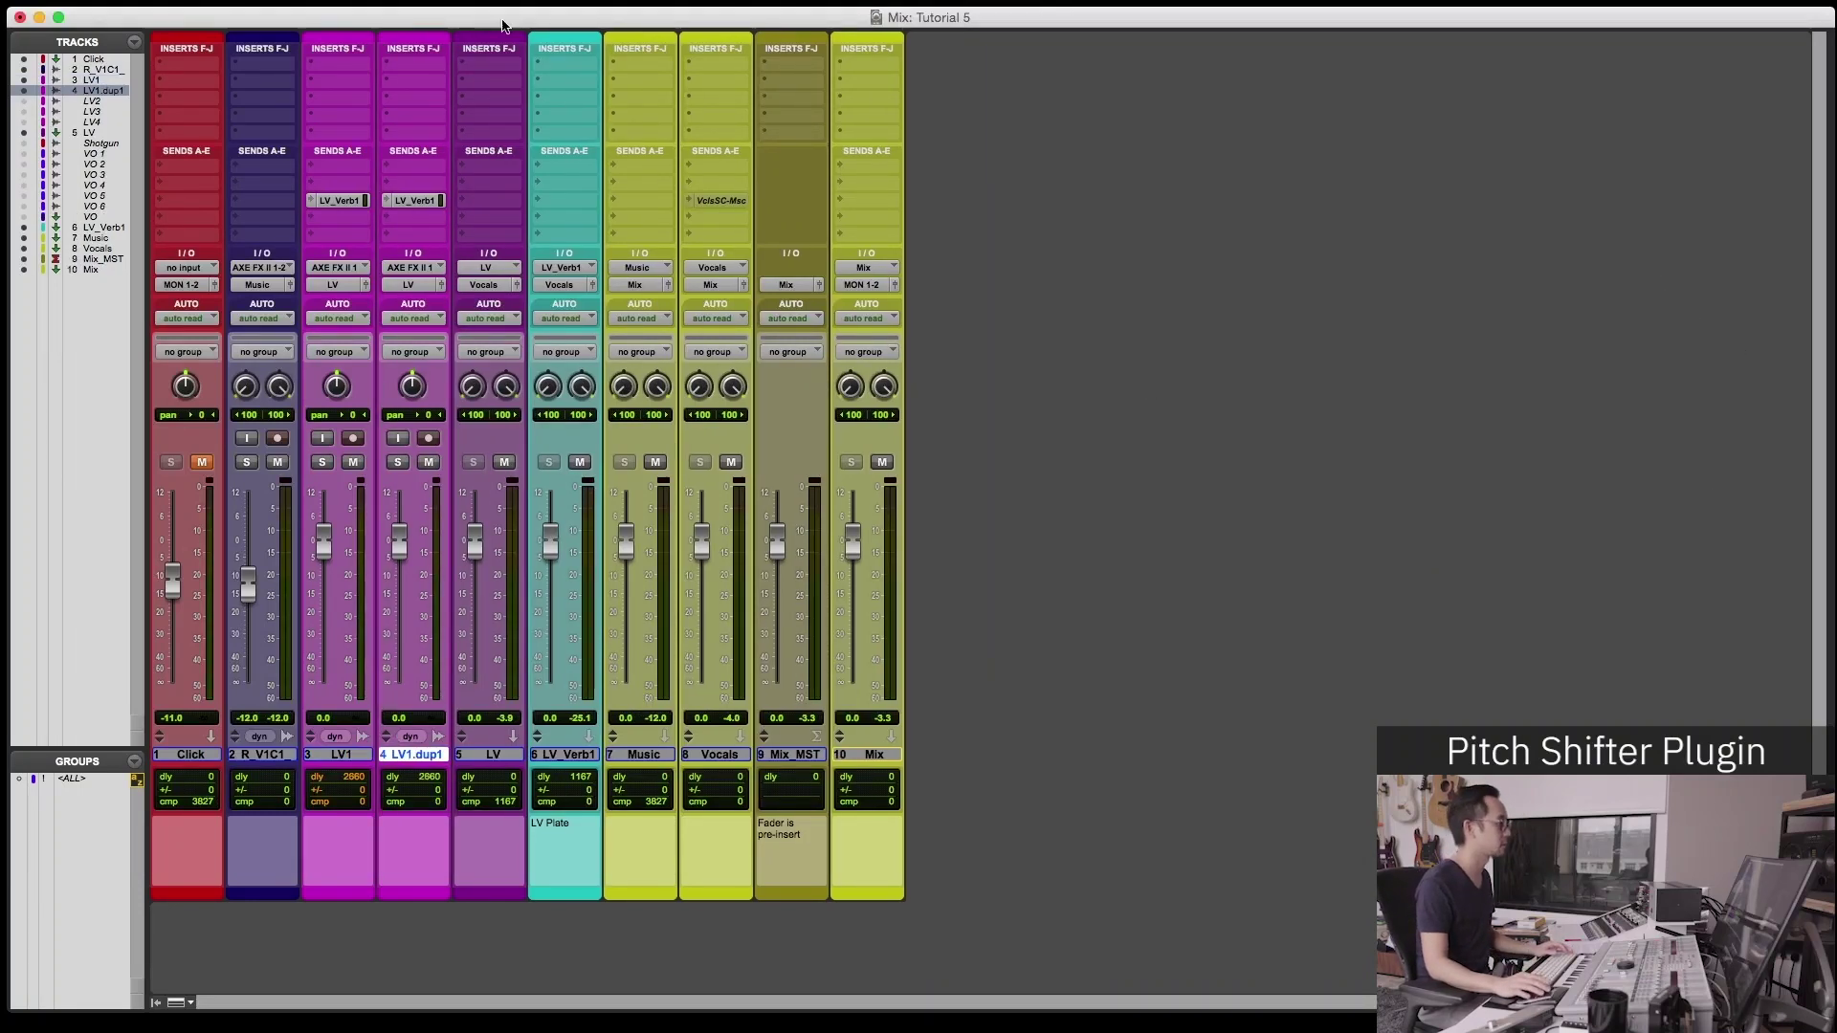
left_click(419, 67)
mouse_move(540, 152)
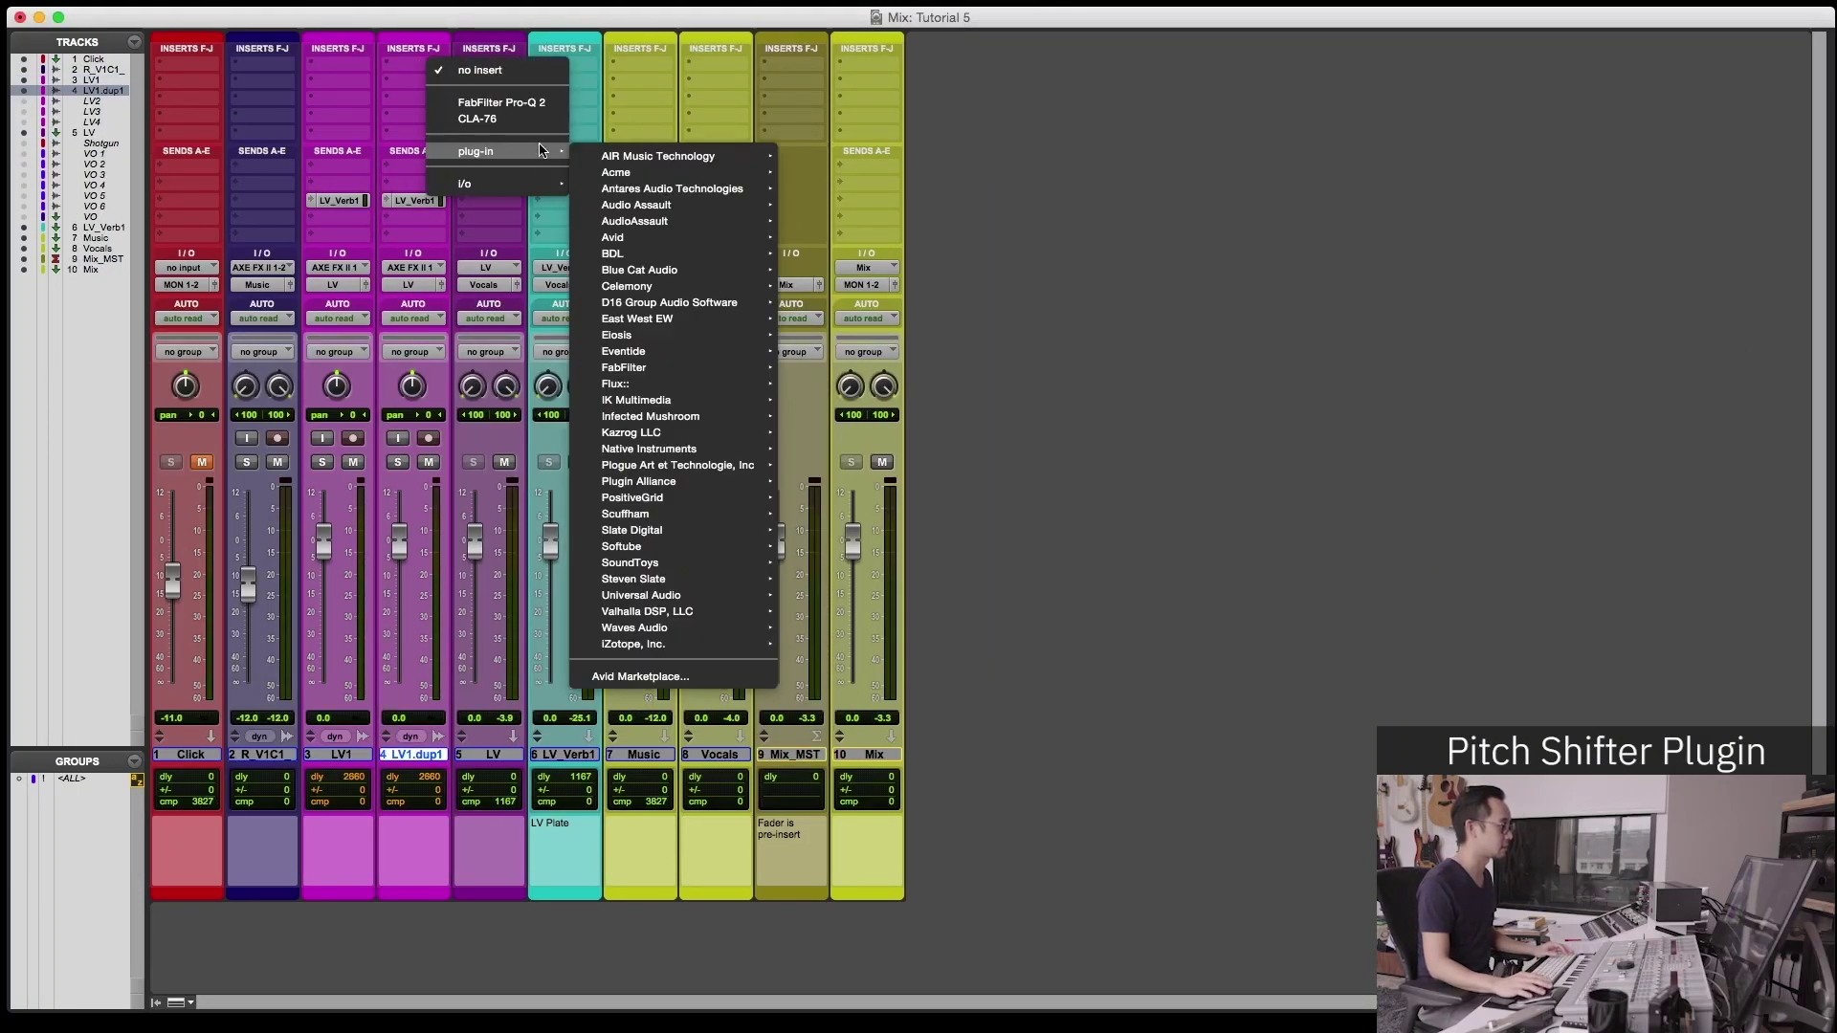
mouse_move(676, 244)
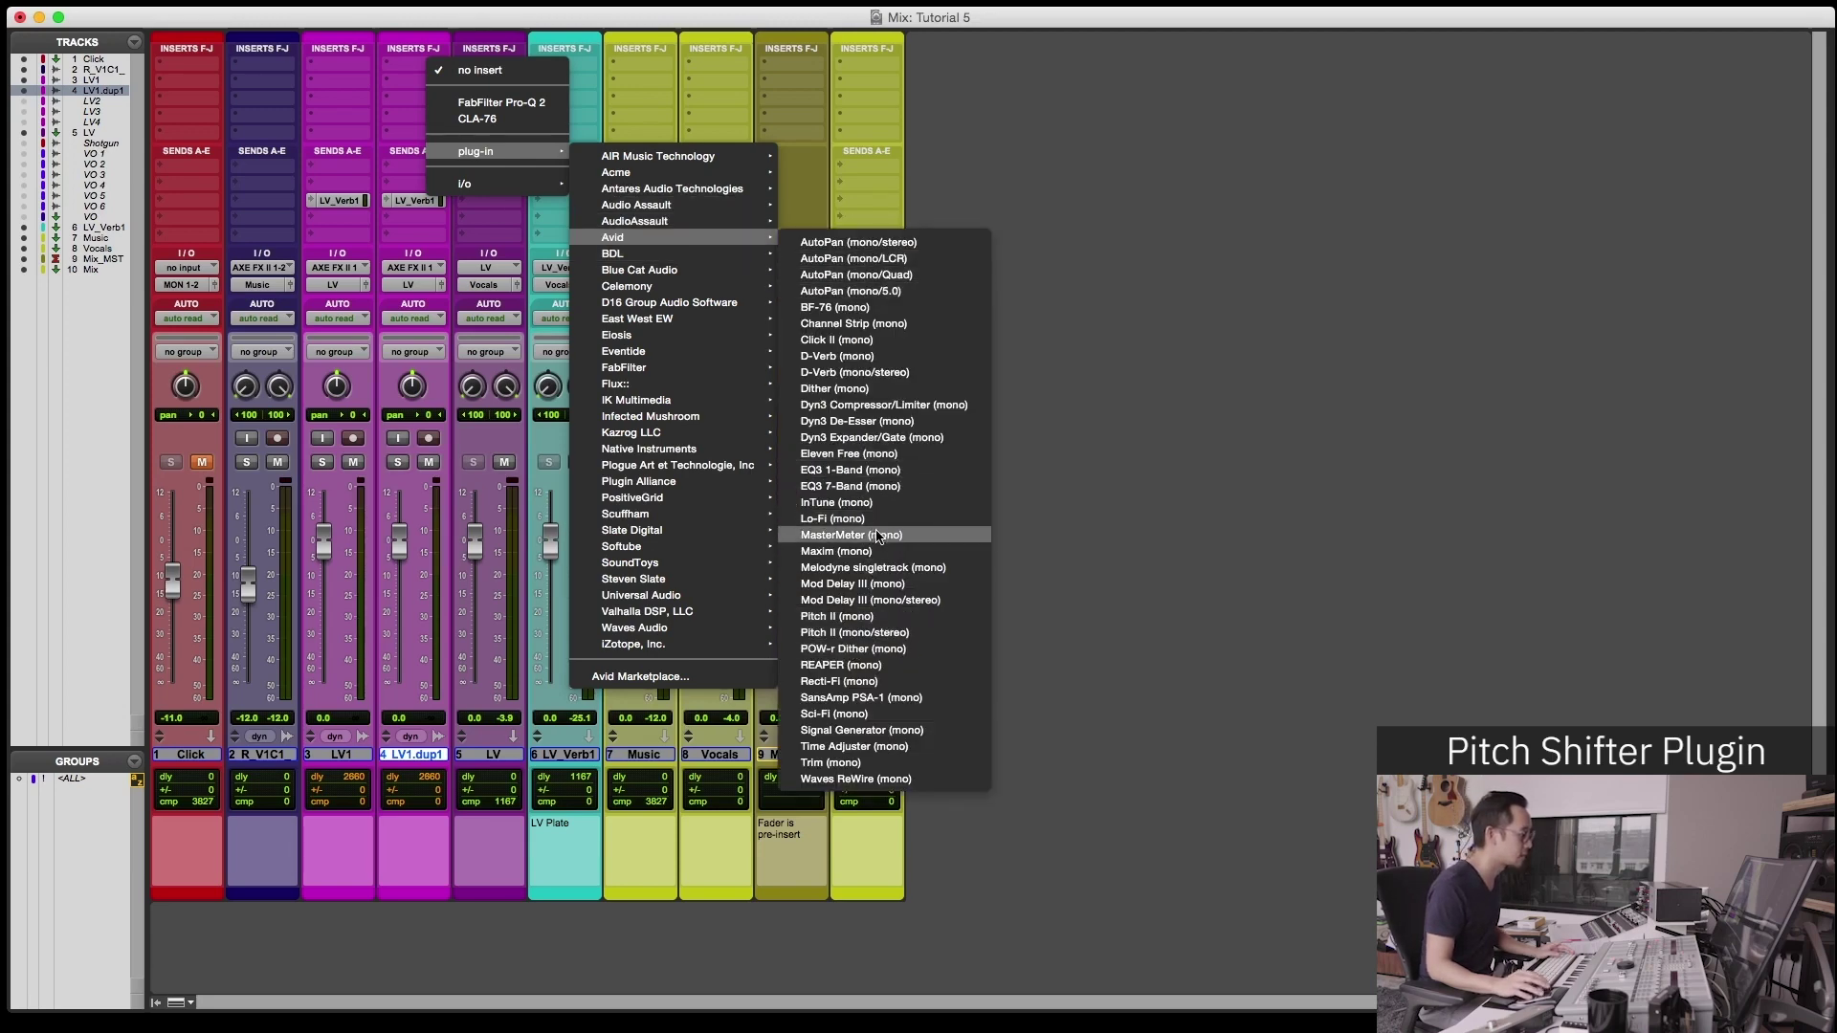
left_click(844, 617)
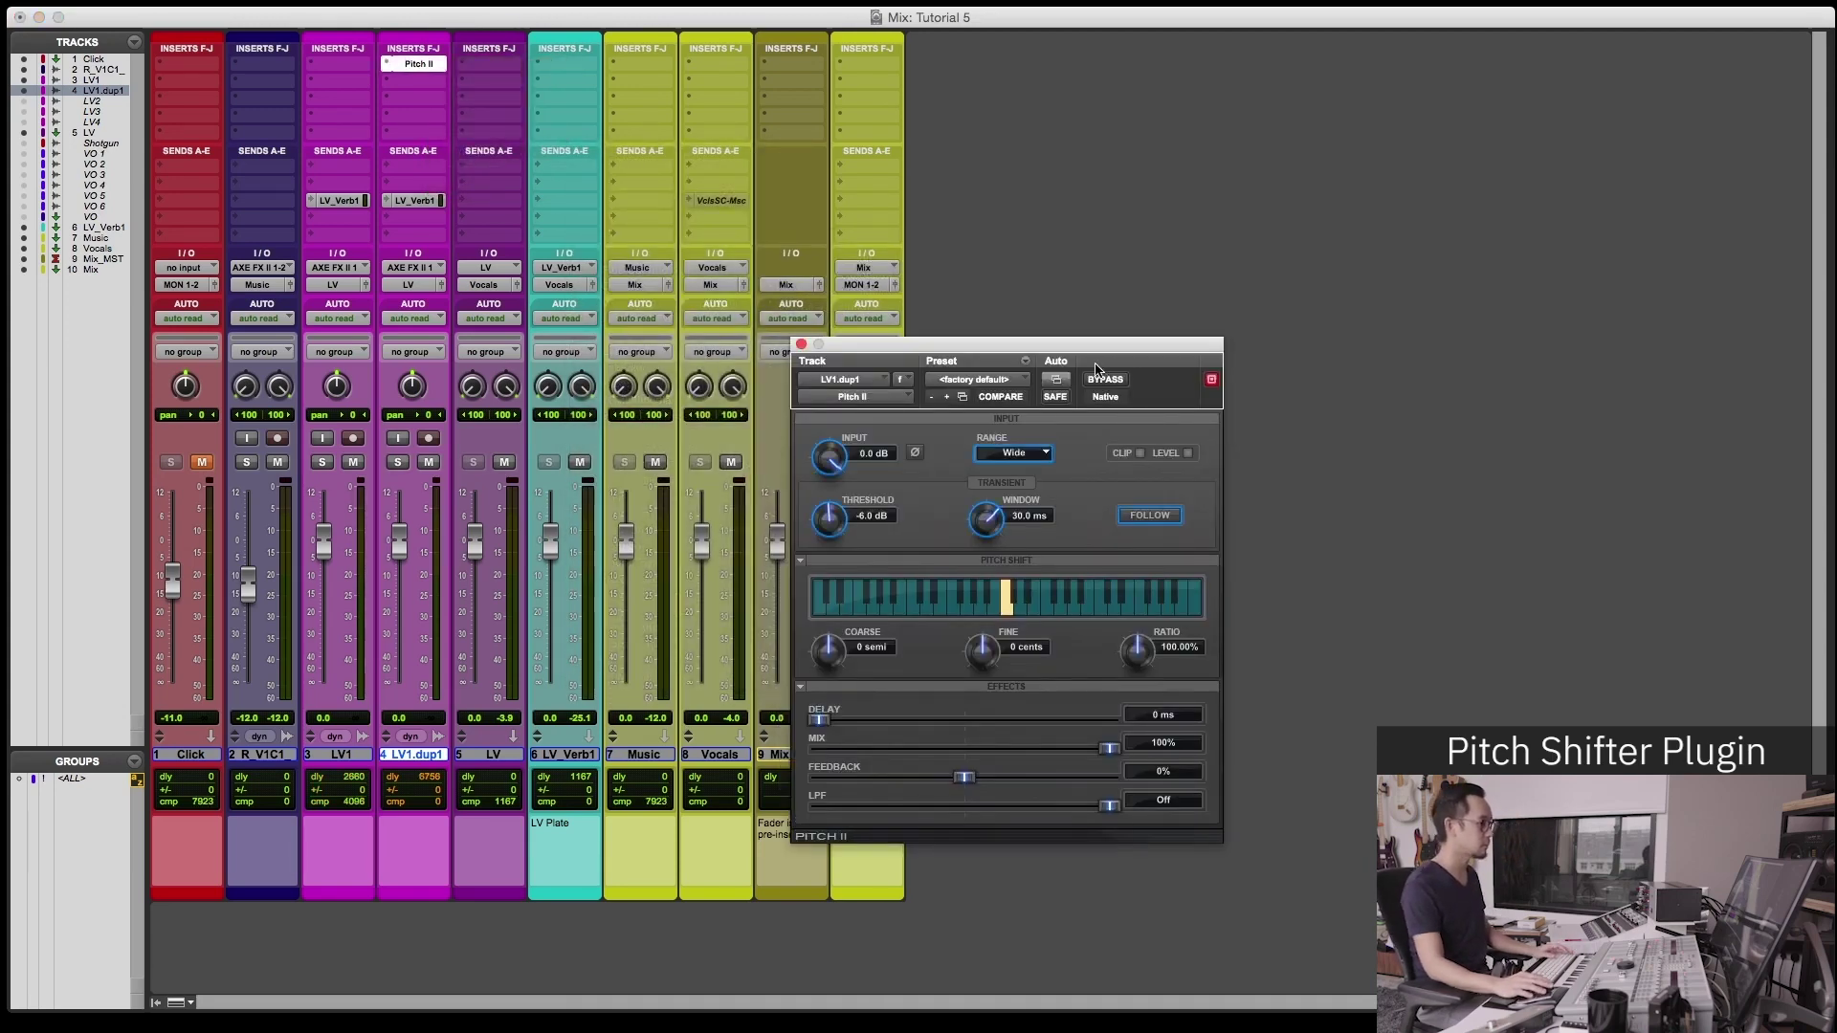
left_click_drag(1161, 342, 1337, 315)
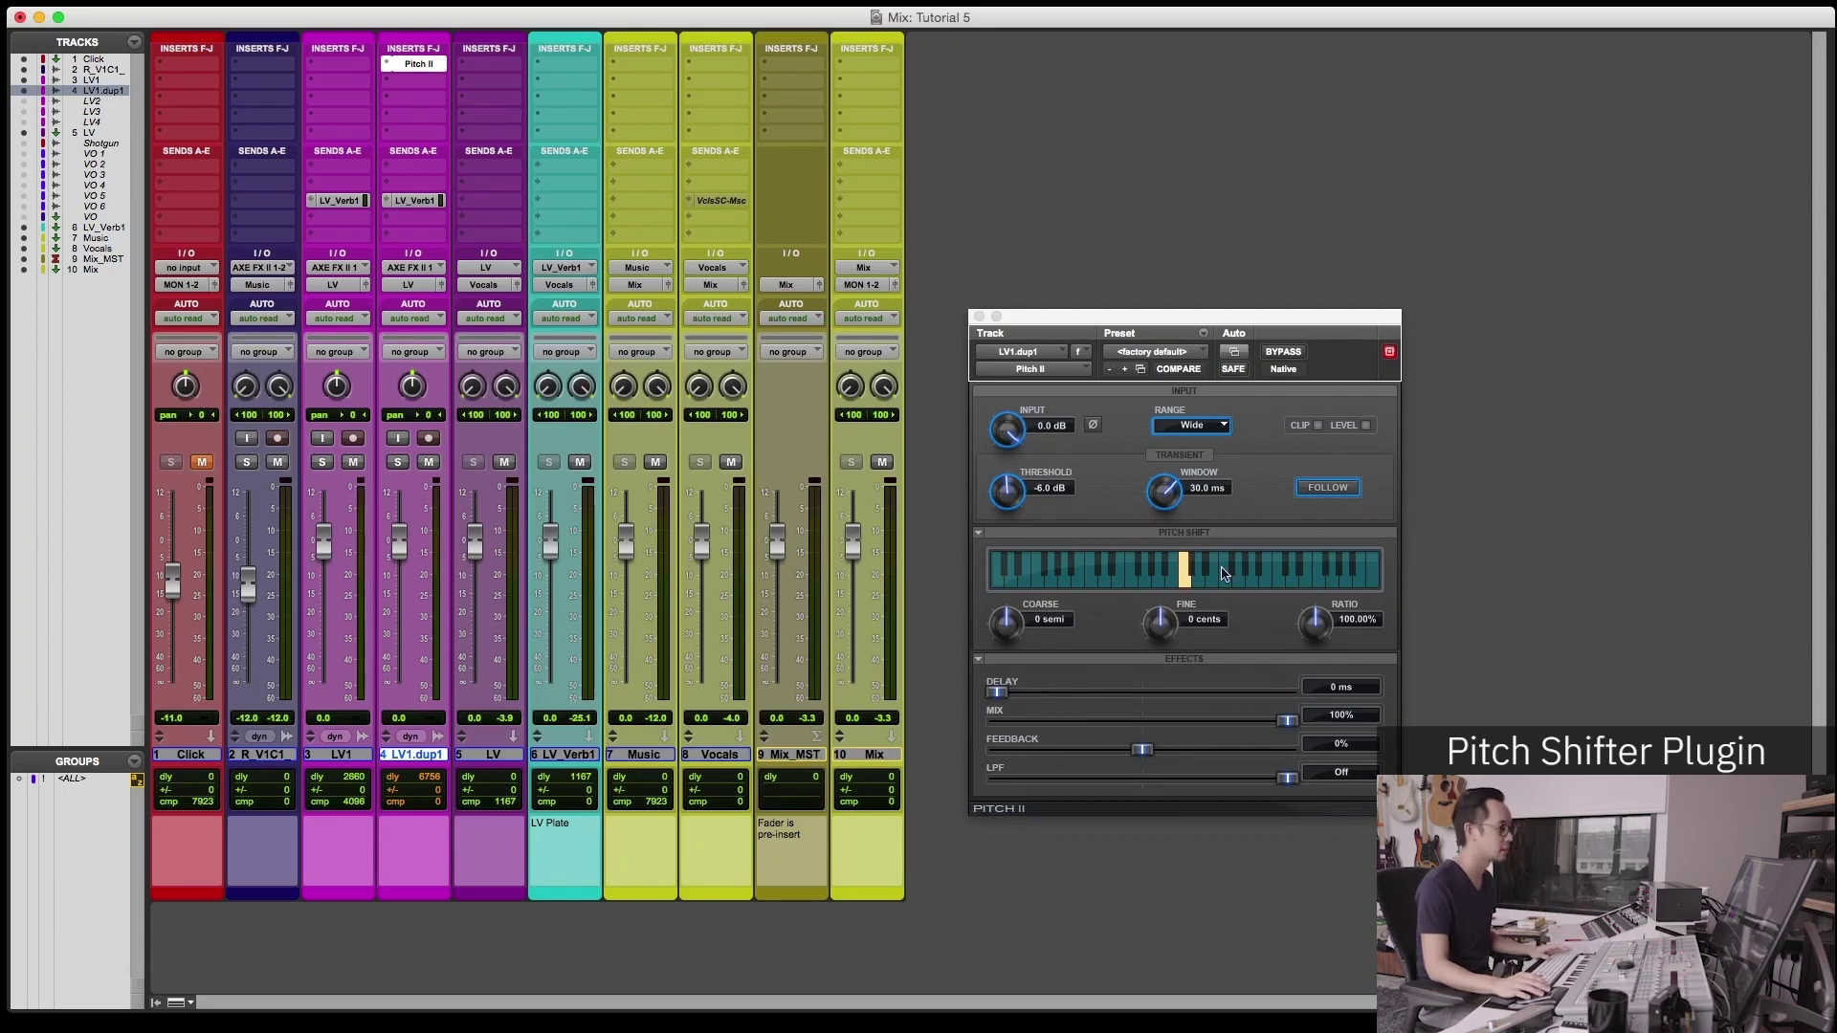
Lower the Fine pitch shift on the duplicated vocal to -6 cents and adjust it to -5 cents during playback.
left_click_drag(1165, 623, 1163, 640)
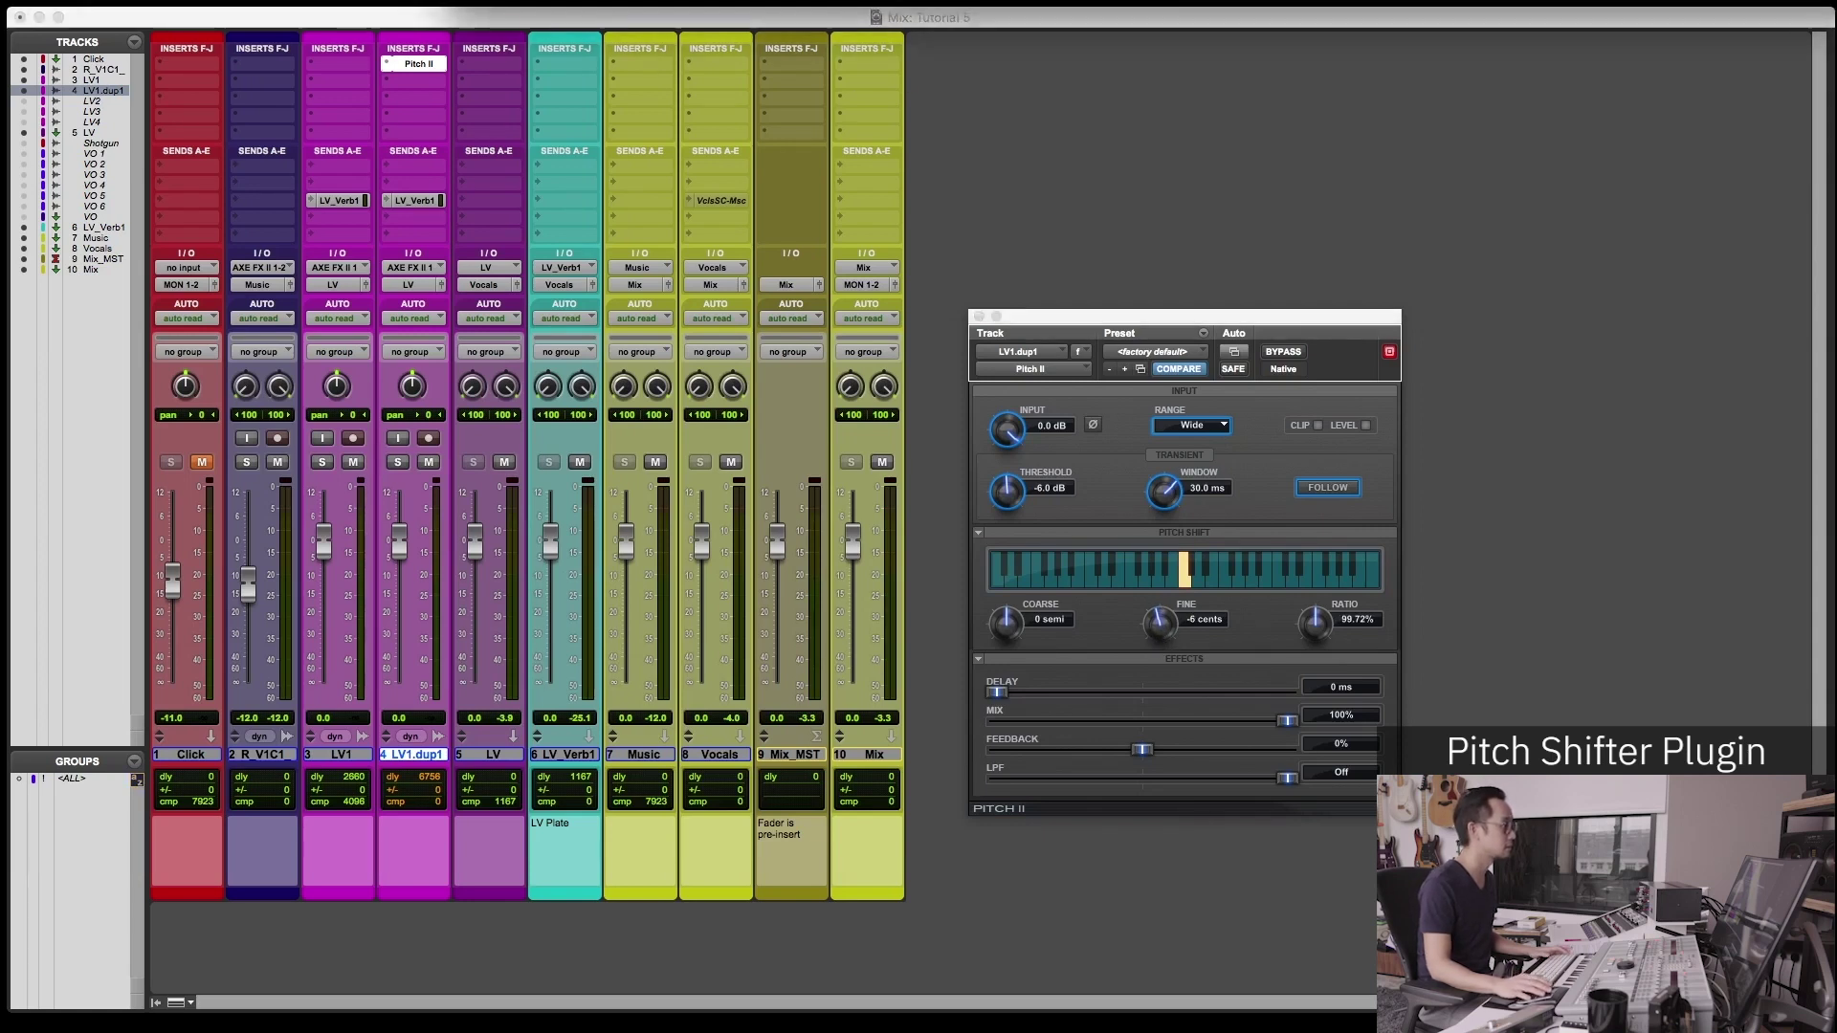
key("space")
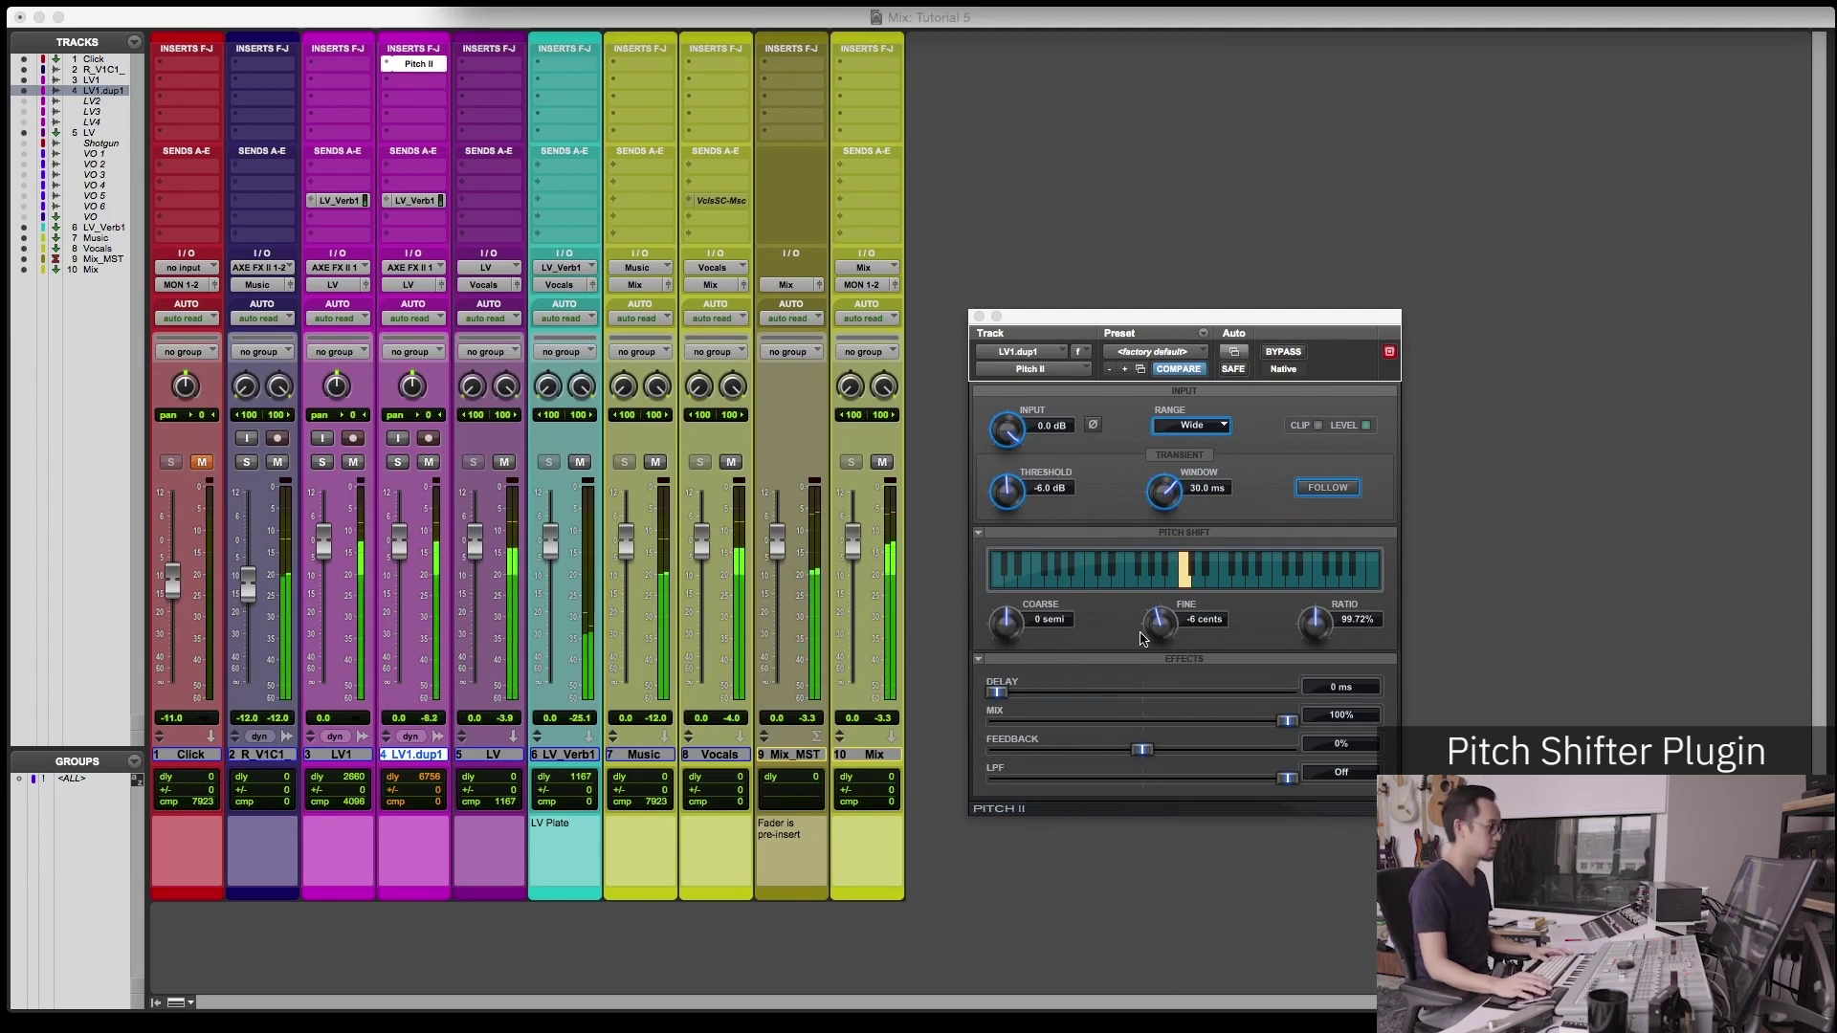
left_click_drag(1162, 633, 1184, 645)
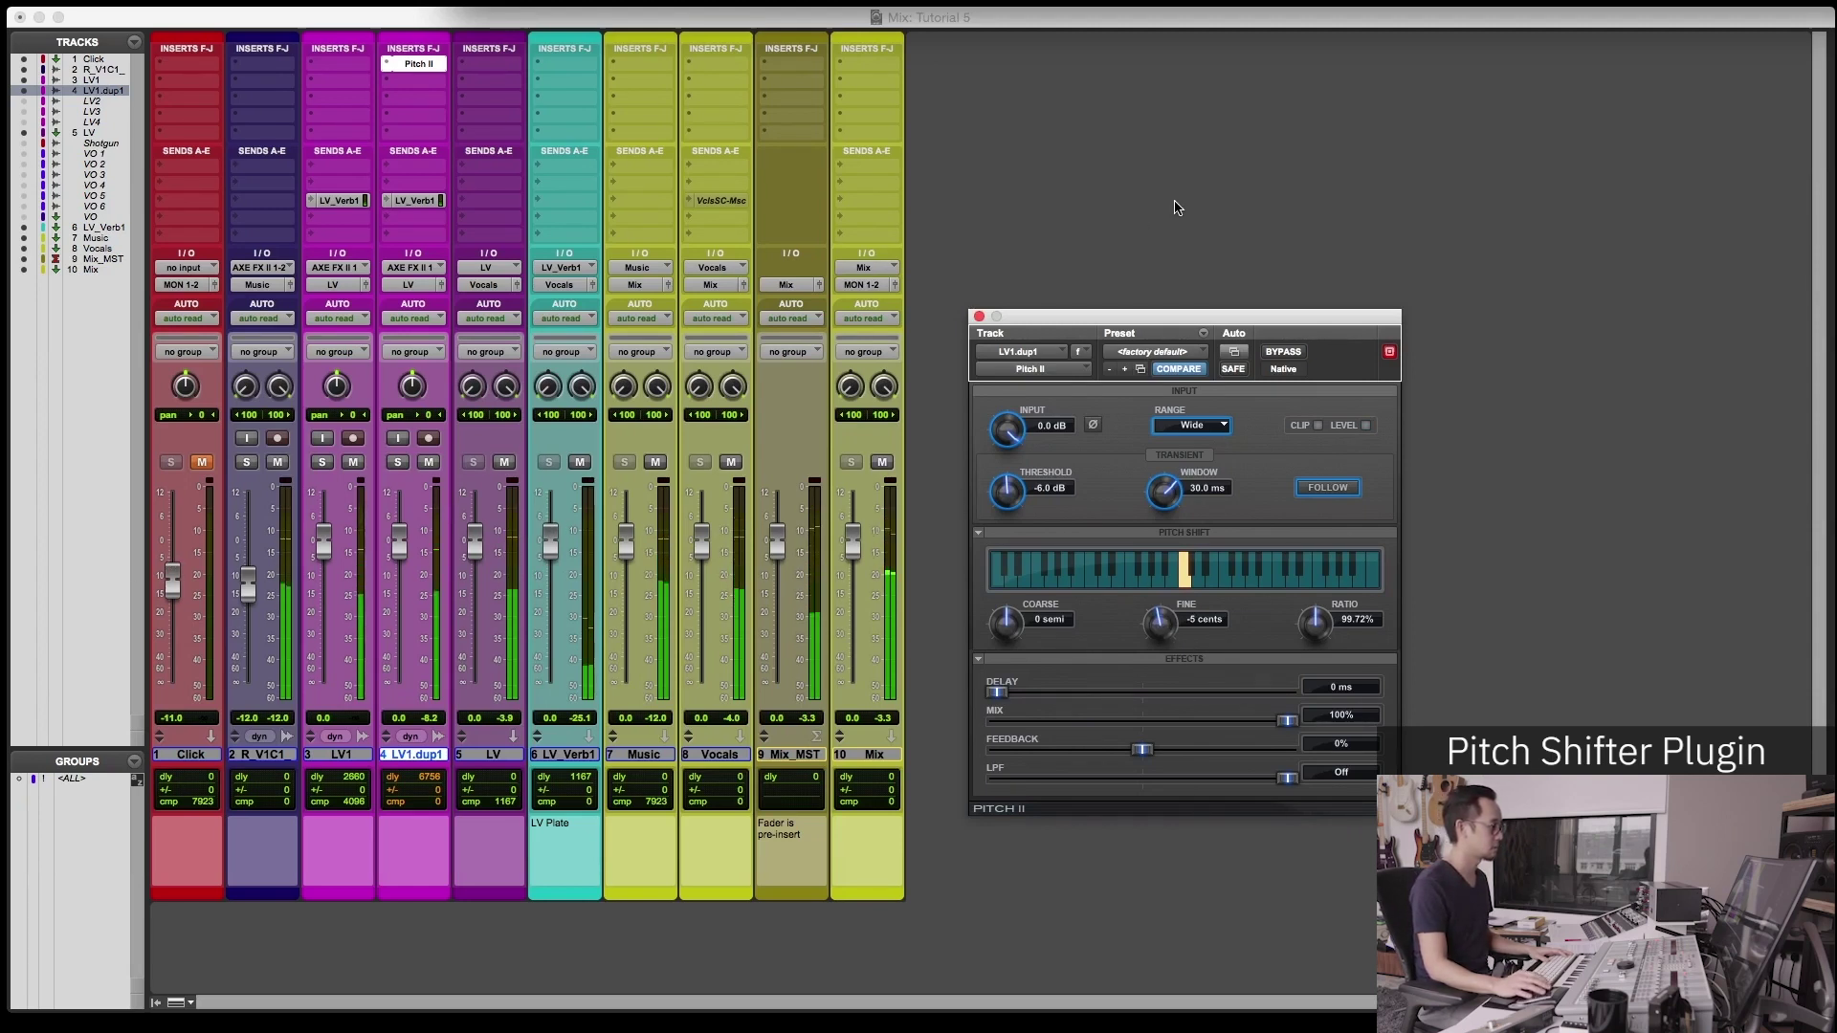
Lower the LV1 duplicate track's fader to about -6.9 dB during playback.
left_click_drag(1183, 319, 1188, 273)
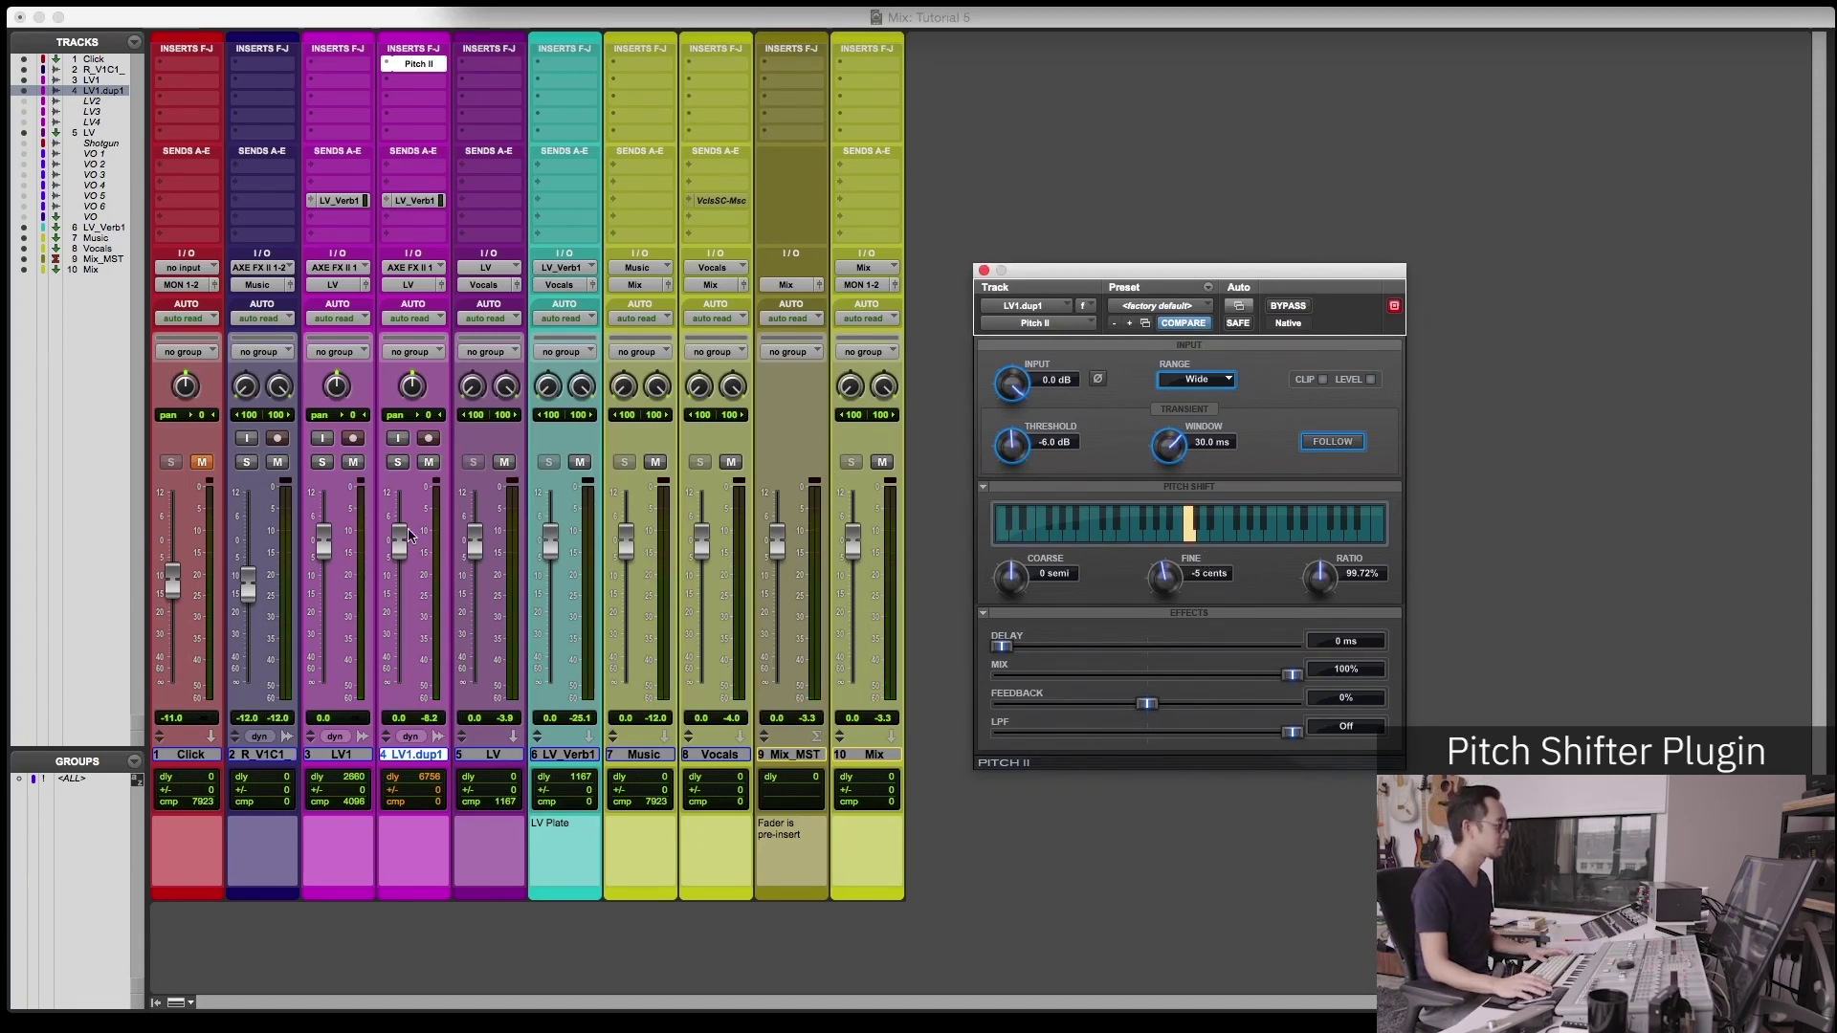
left_click_drag(399, 545, 406, 588)
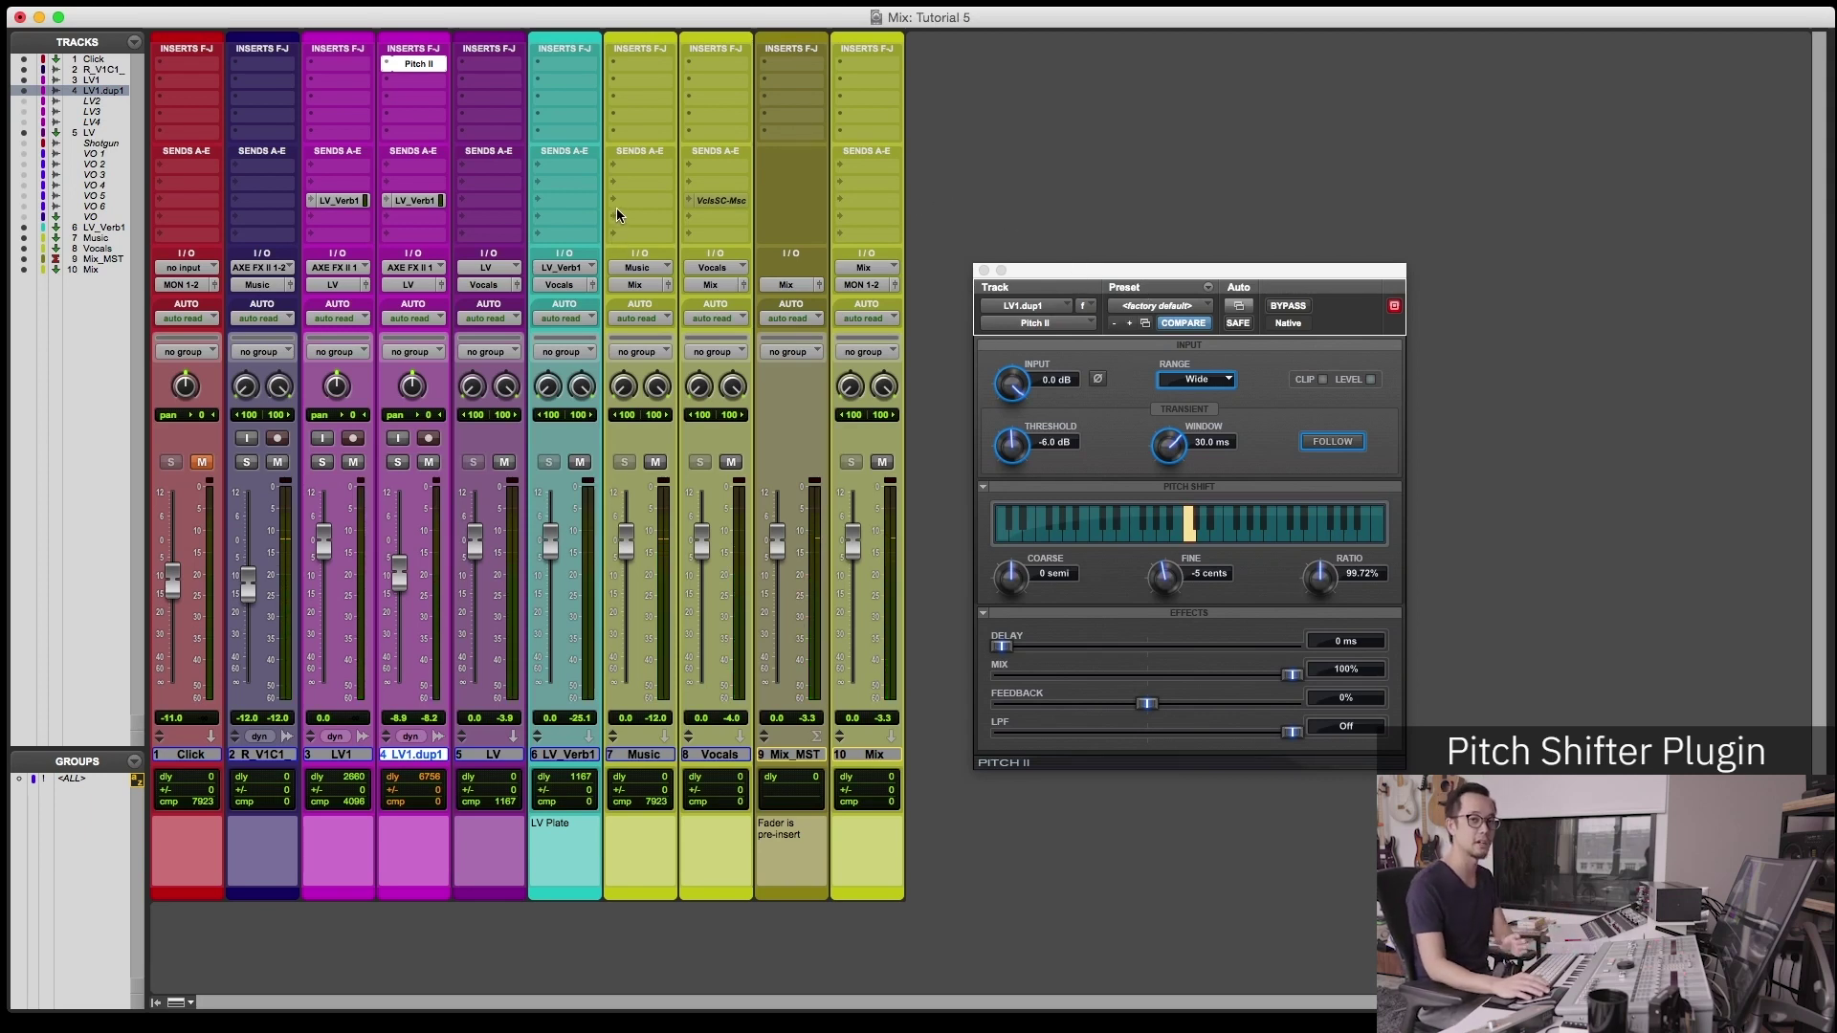
Replace the mono Pitch II on the LV1 duplicate with Avid's mono/stereo Pitch II.
left_click(387, 61)
mouse_move(463, 69)
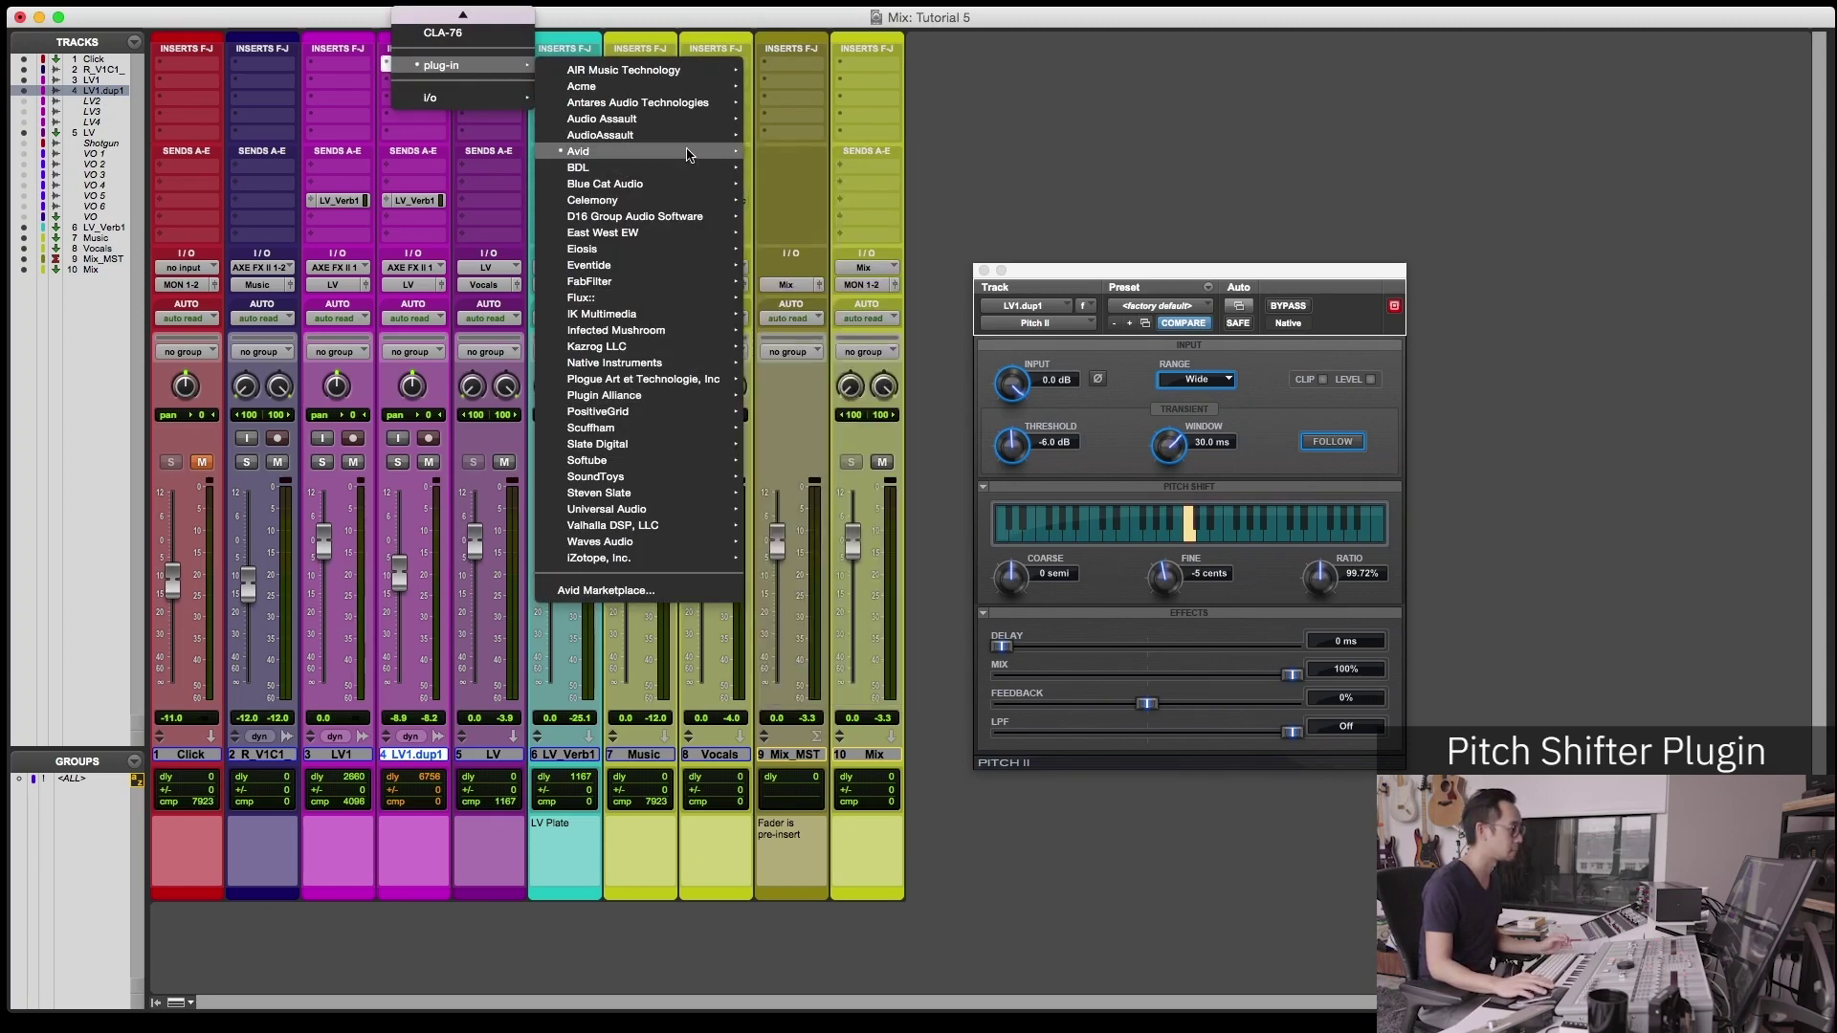
mouse_move(708, 151)
left_click(844, 548)
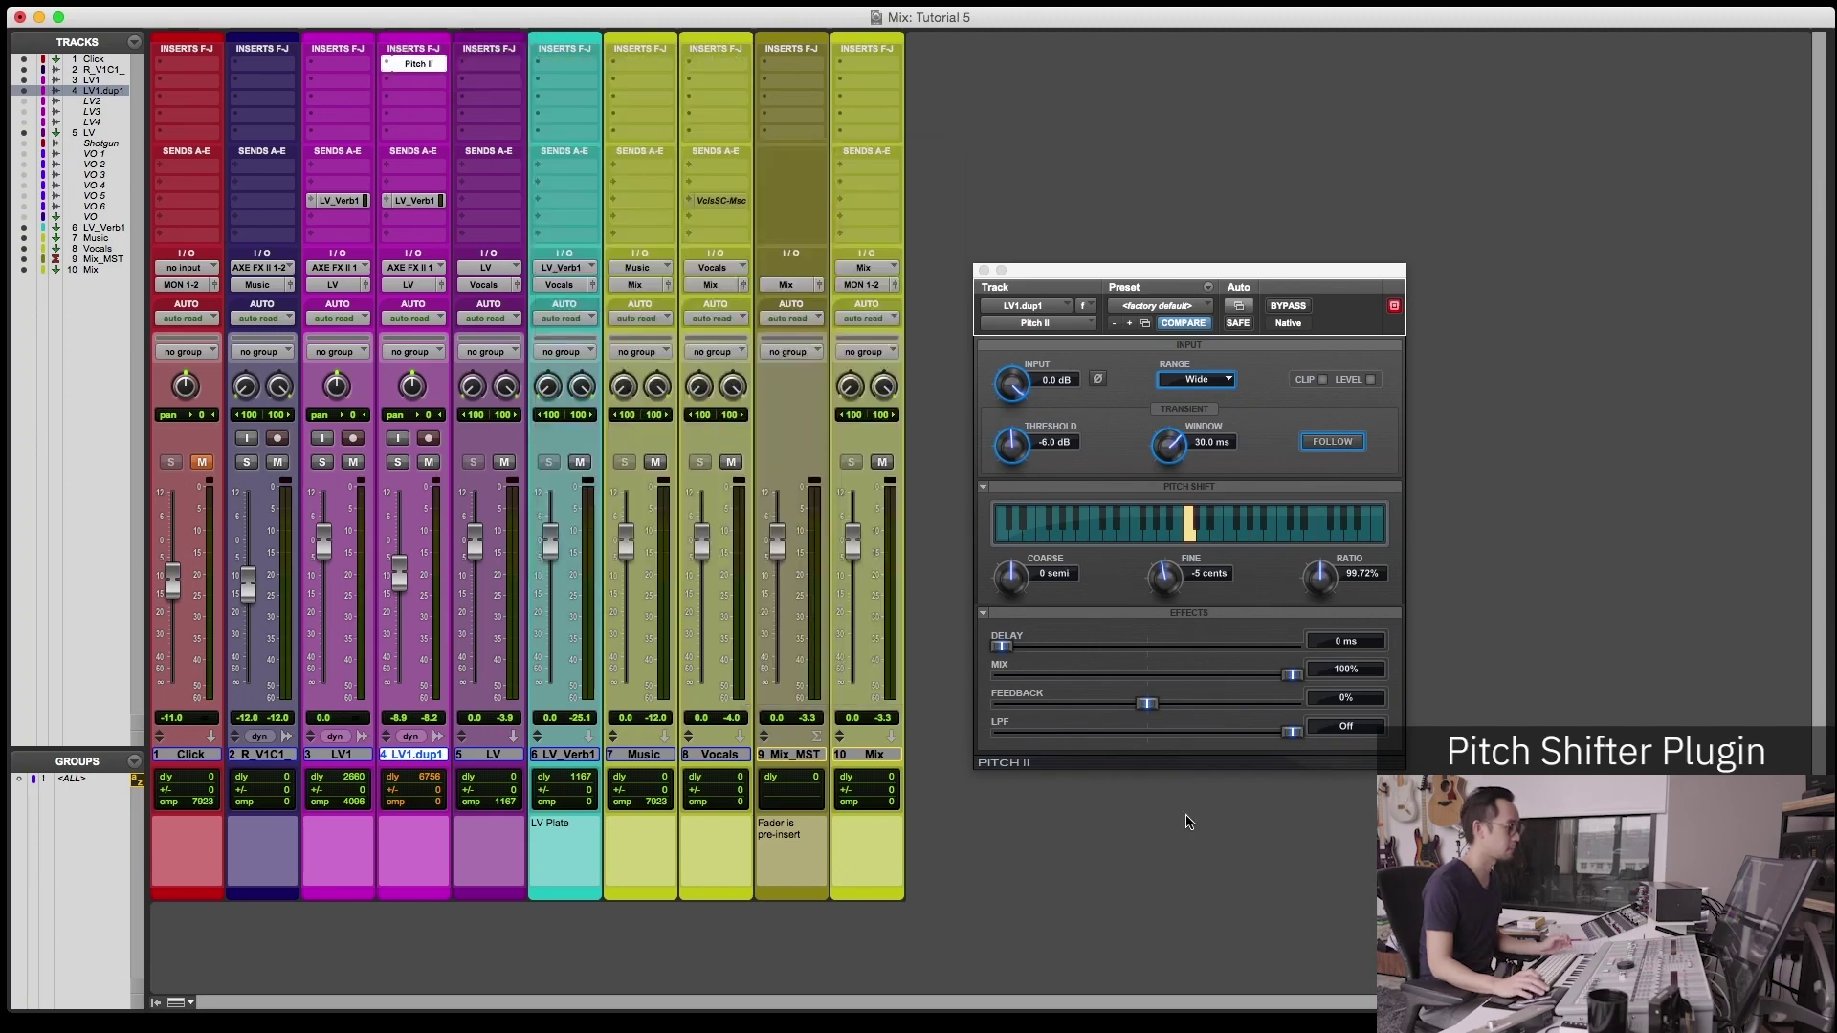
left_click_drag(1203, 284, 1021, 301)
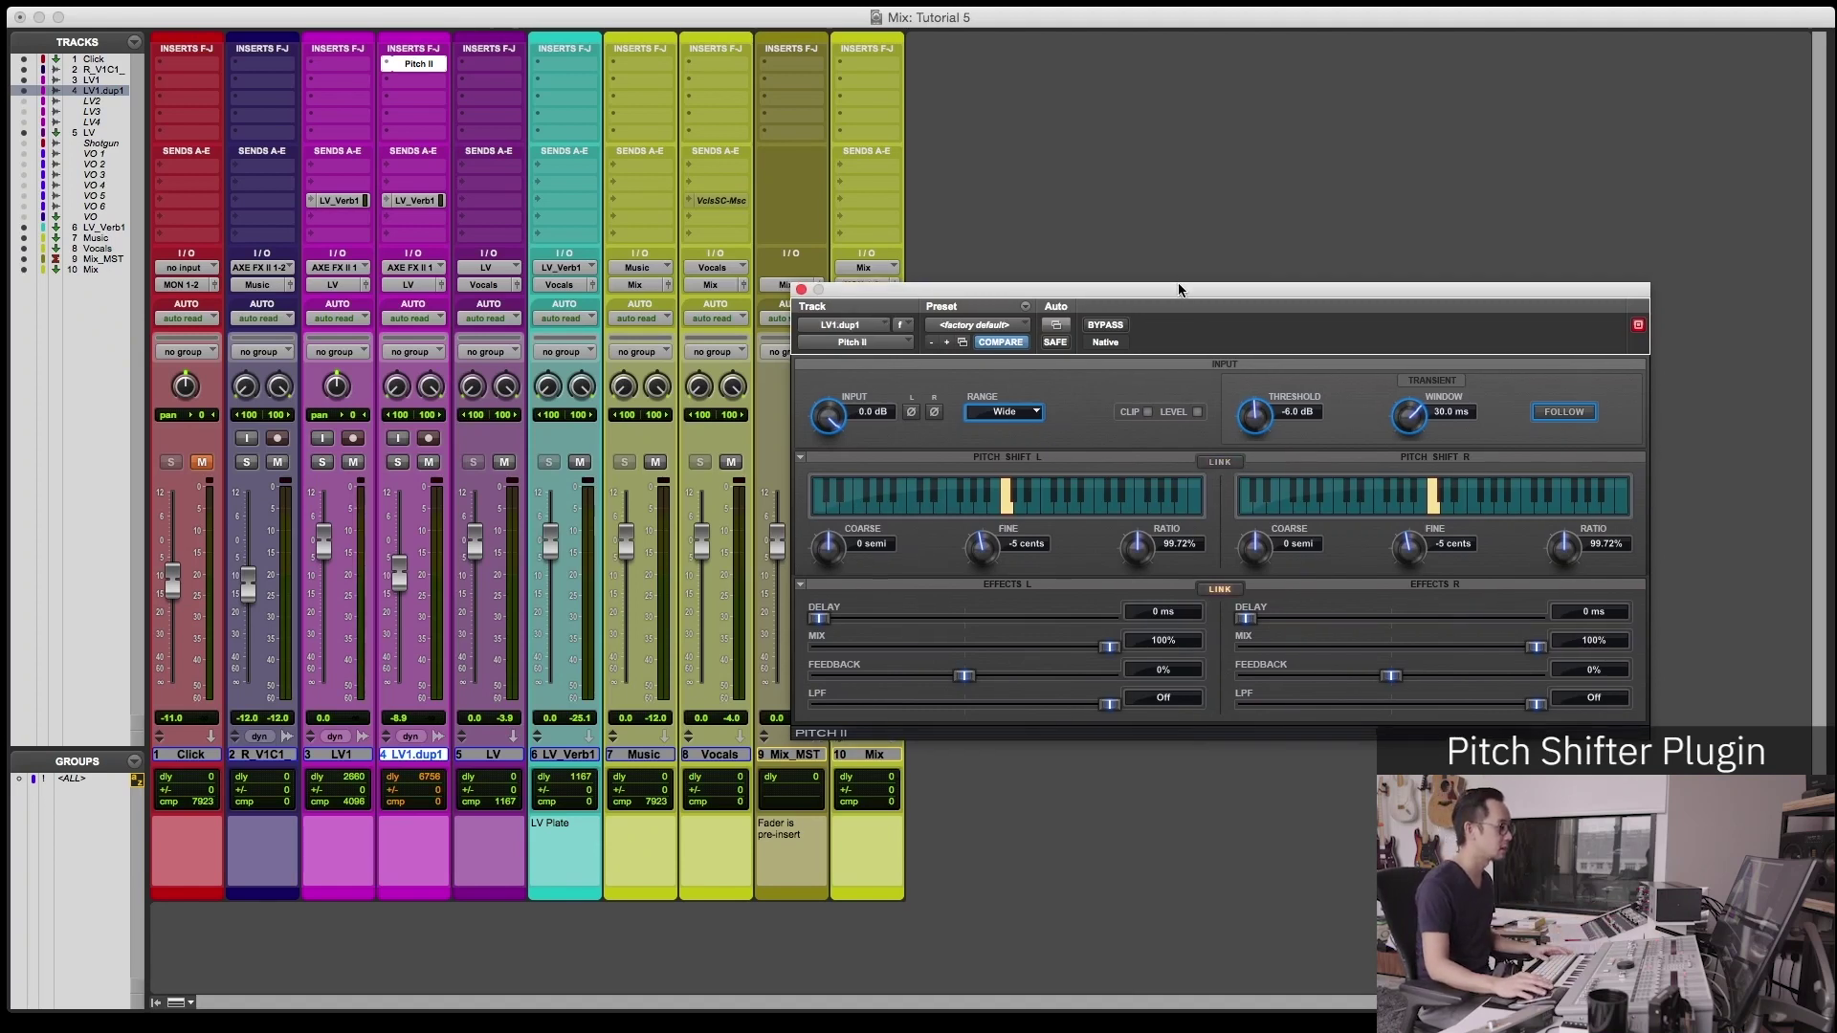
Set the right channel's Fine pitch shift in Pitch II to 5 cents.
left_click_drag(1179, 285, 1147, 287)
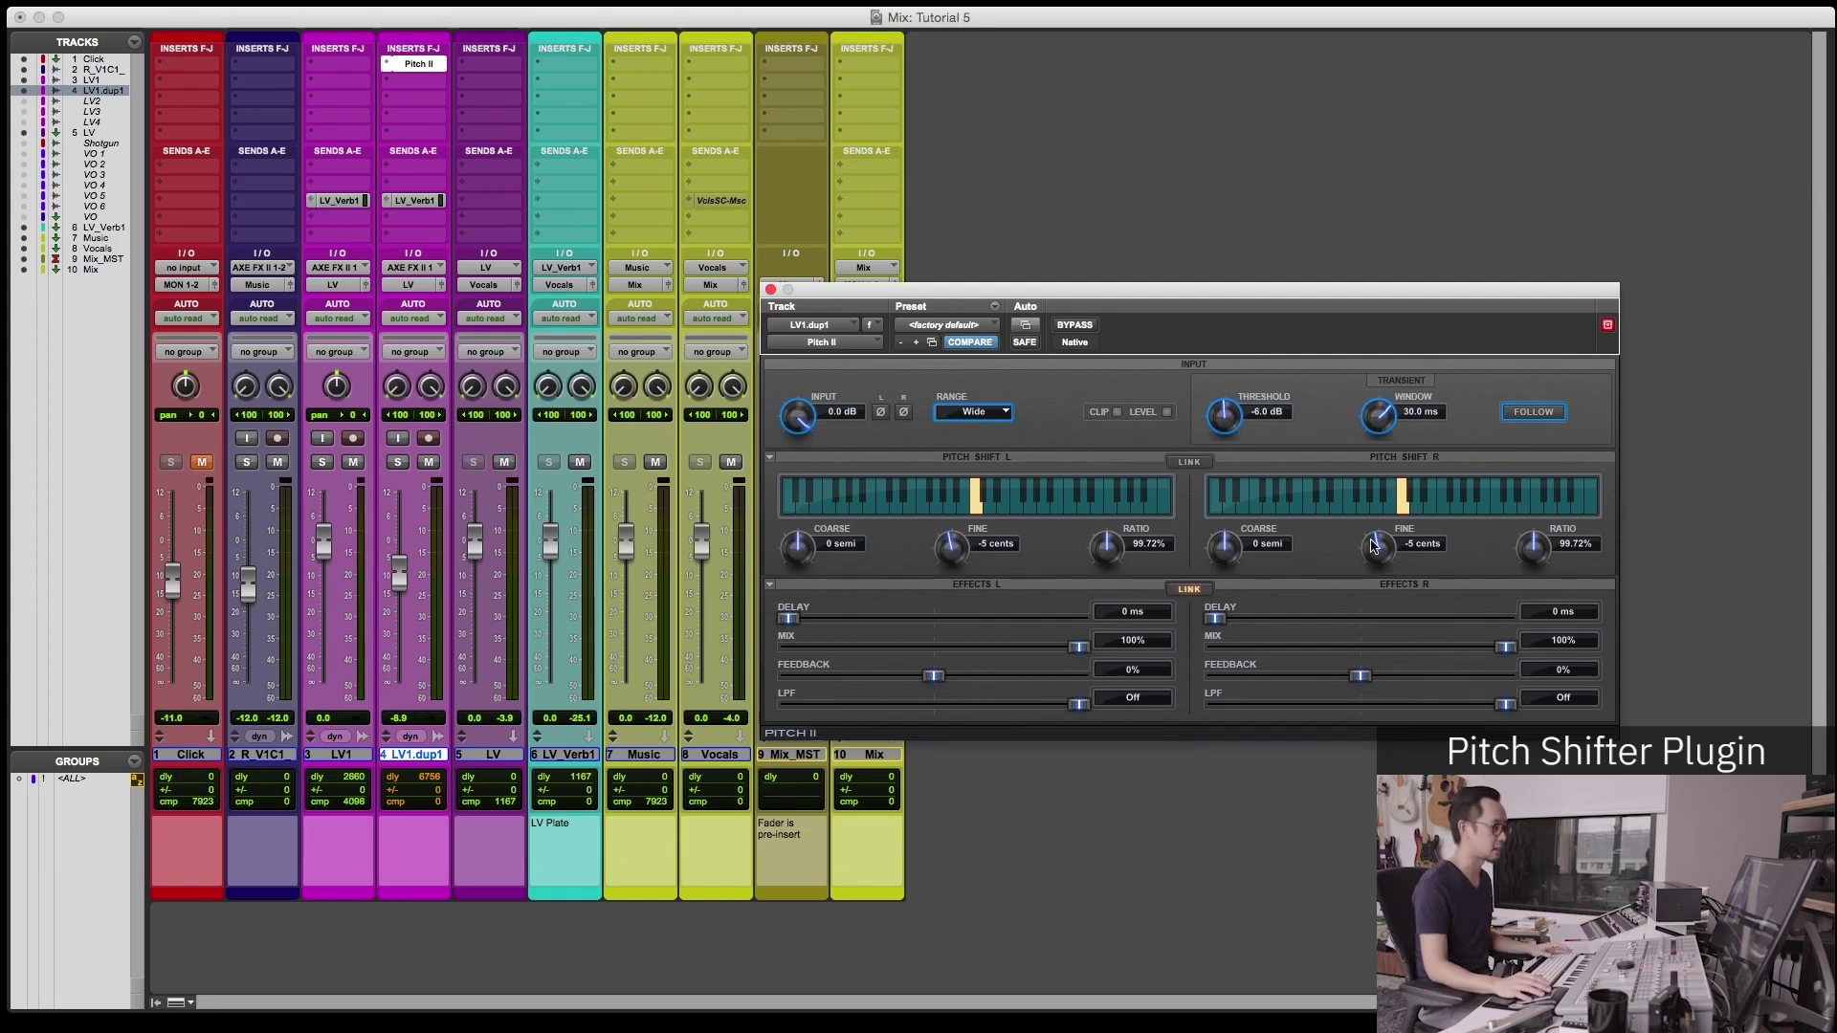
left_click_drag(1374, 545, 1382, 550)
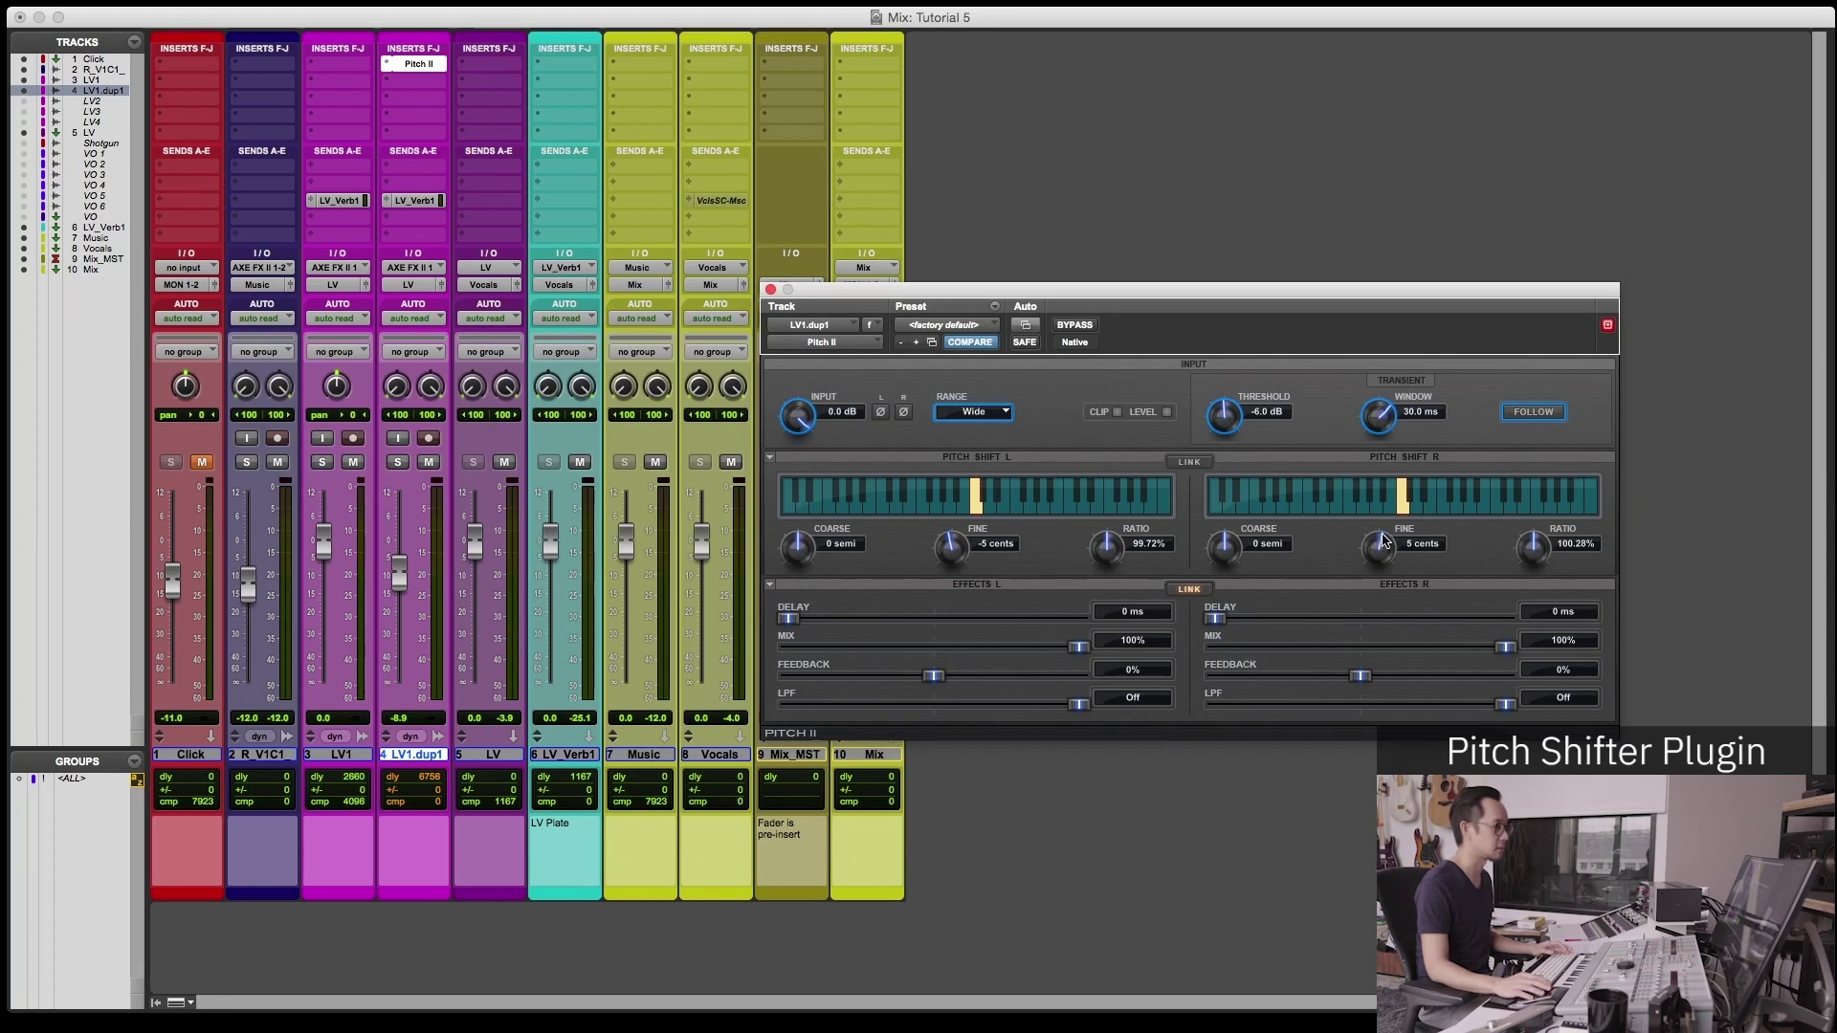
left_click_drag(1186, 309, 1291, 279)
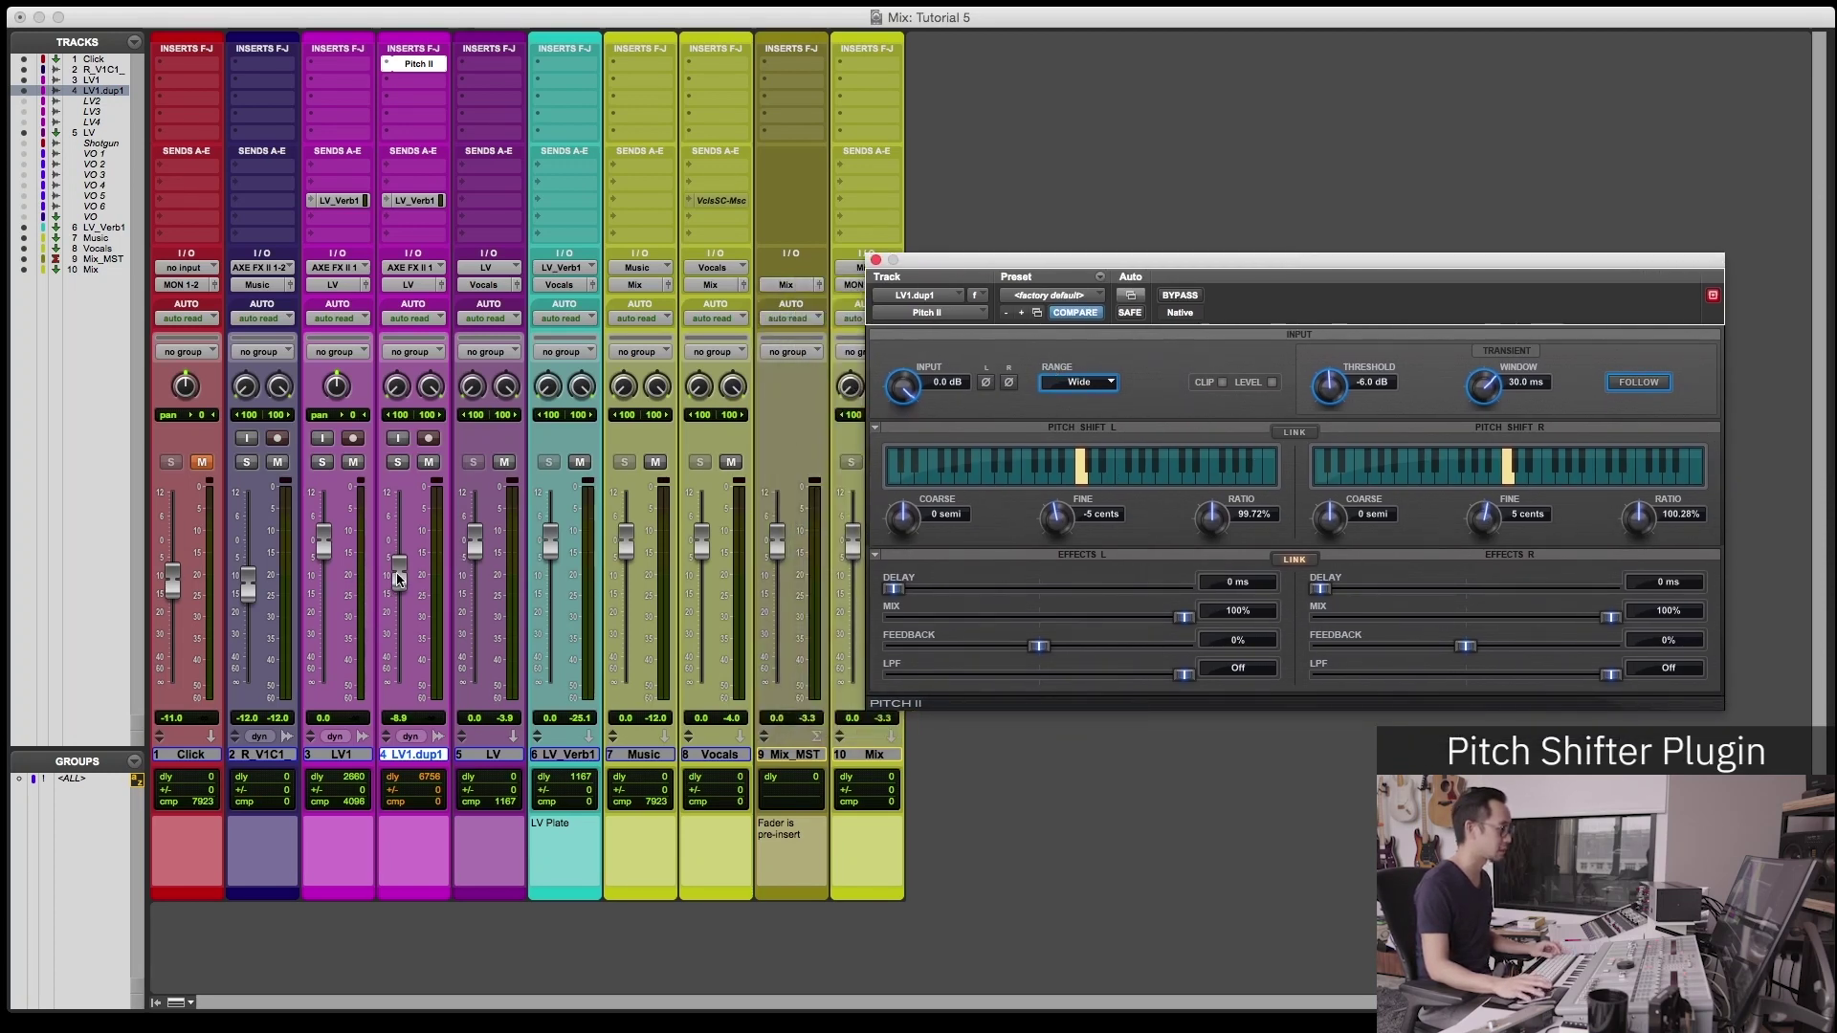
Reset the duplicate track's fader to 0 dB, play the mix and lower the fader to about -5.9 dB.
left_click(399, 574, "alt")
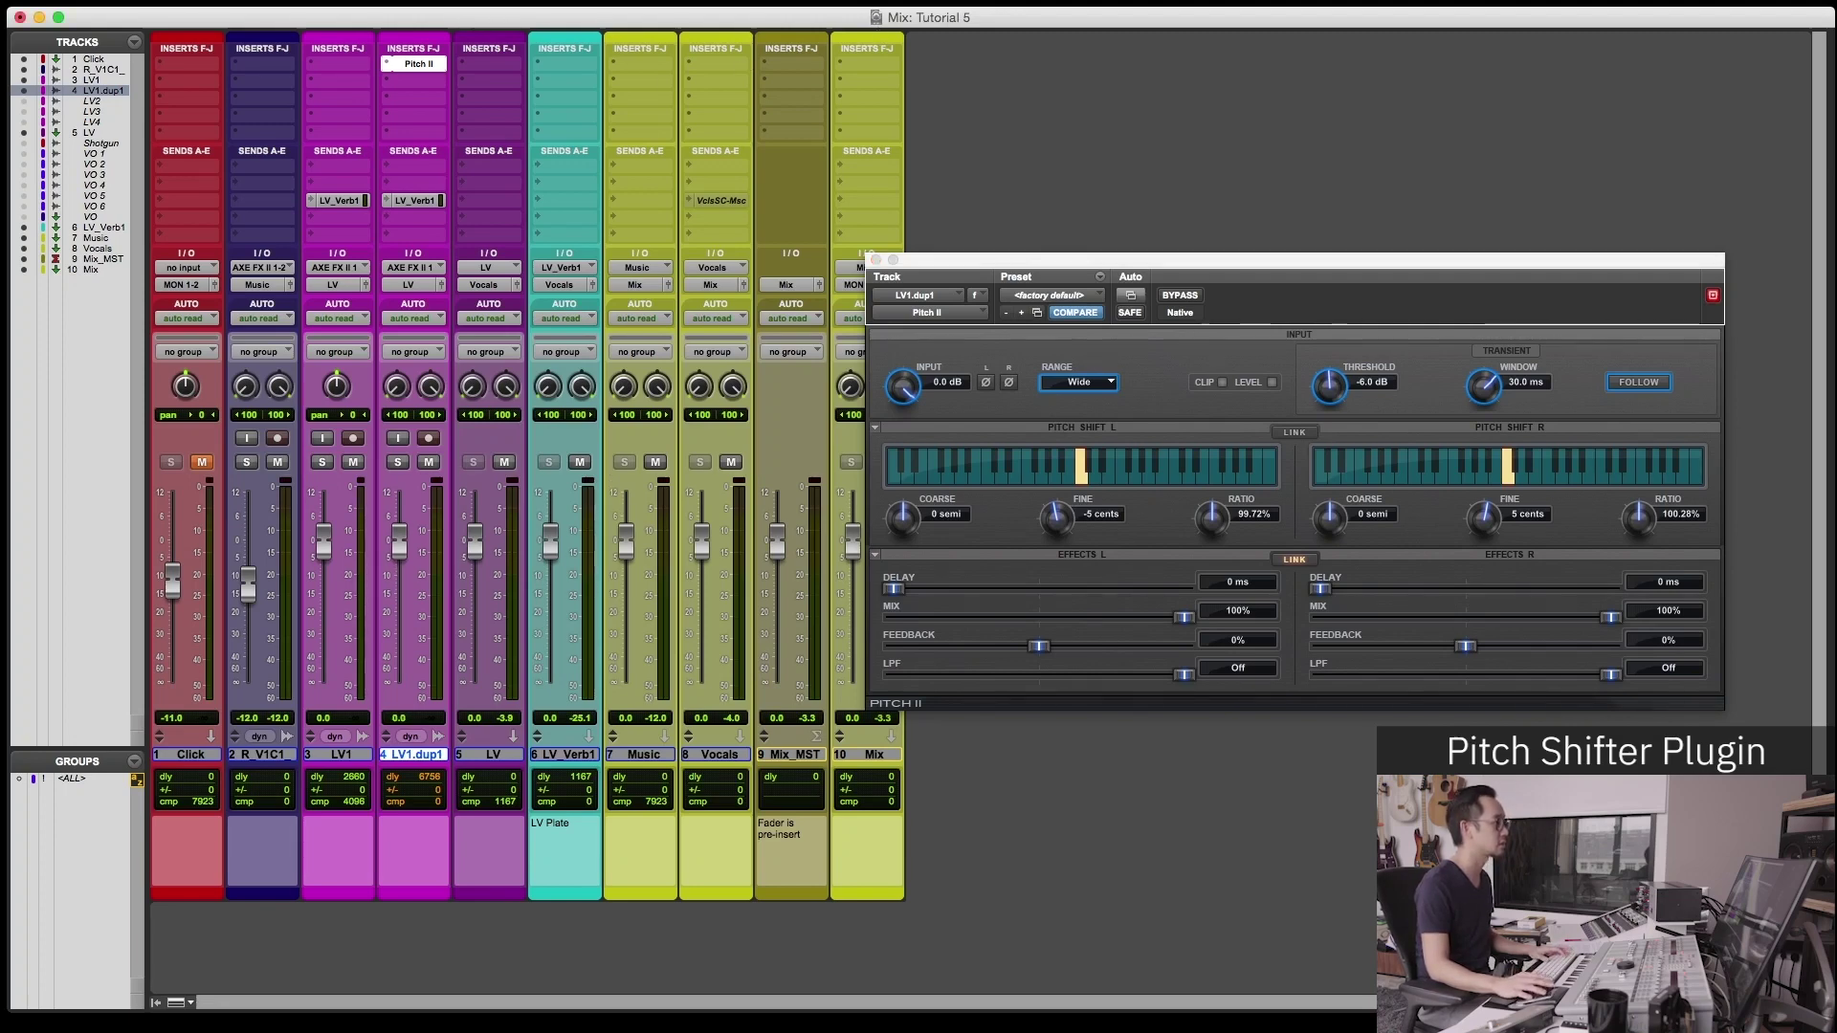
left_click(952, 643)
key("space")
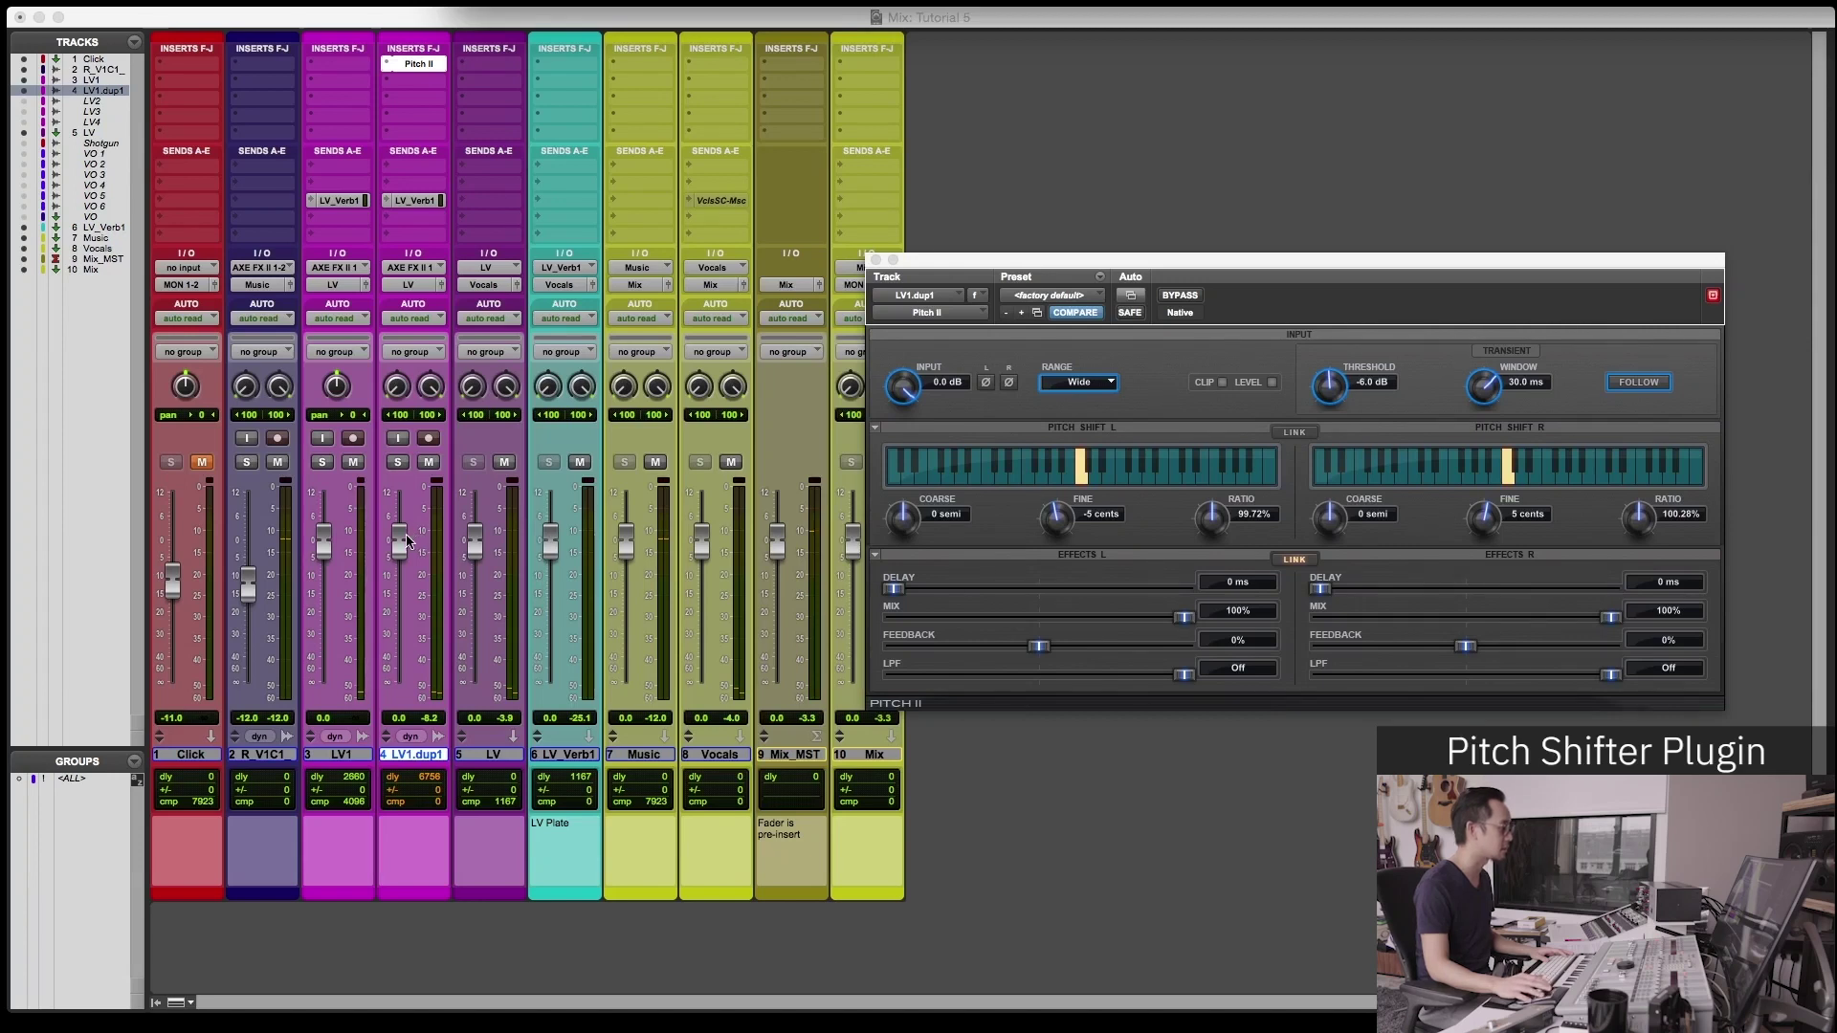
mouse_move(406, 540)
left_mouse_down()
mouse_move(401, 647)
mouse_move(405, 571)
left_mouse_up()
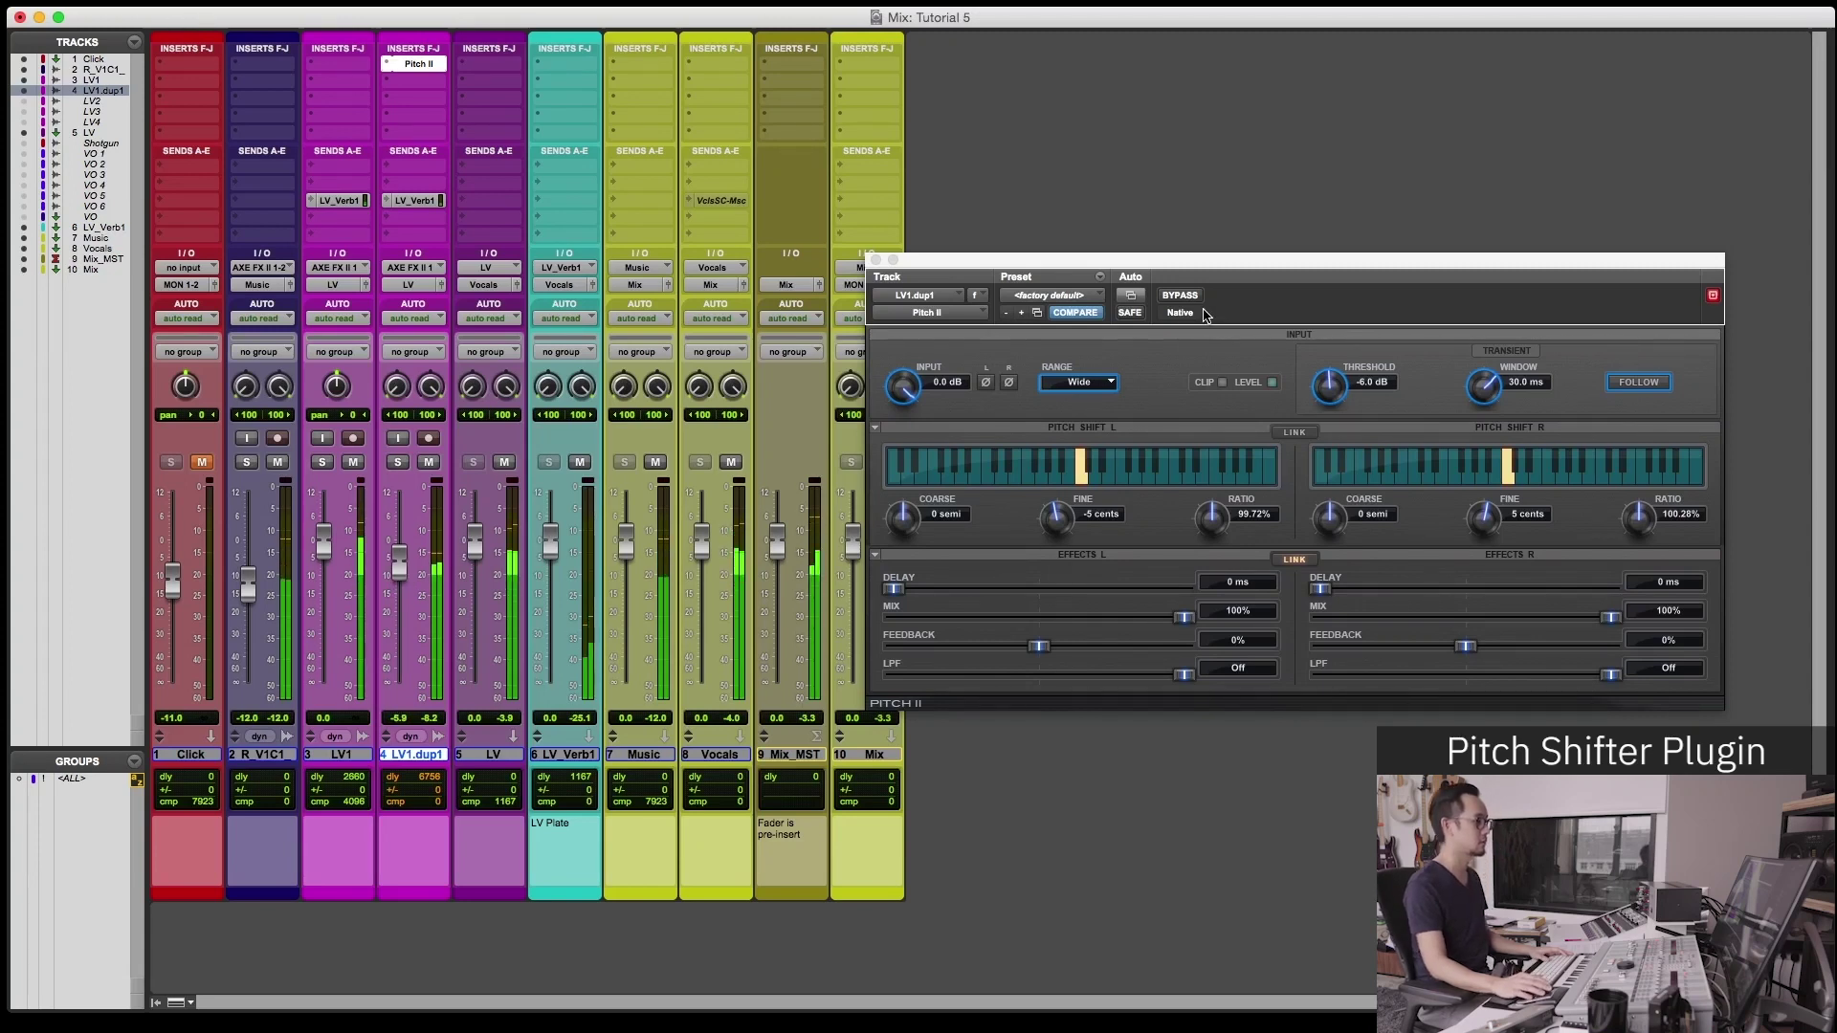
left_click_drag(1205, 315, 1236, 308)
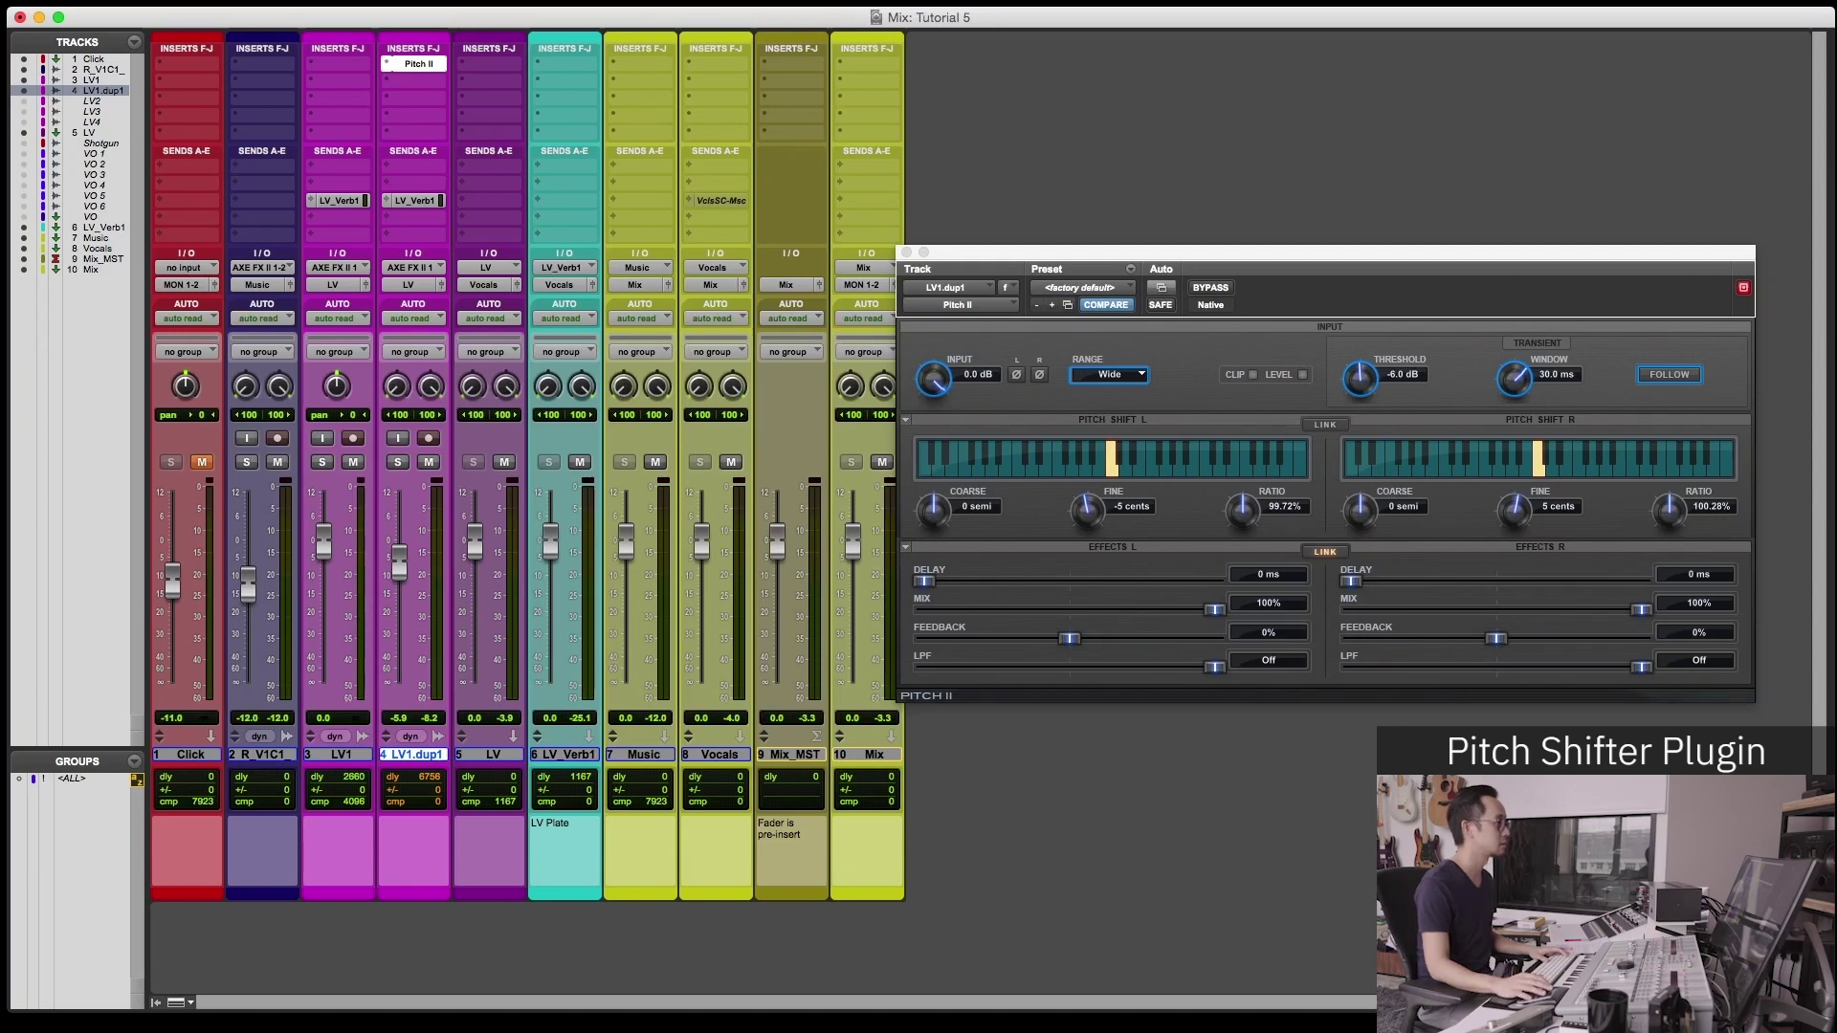
key("space")
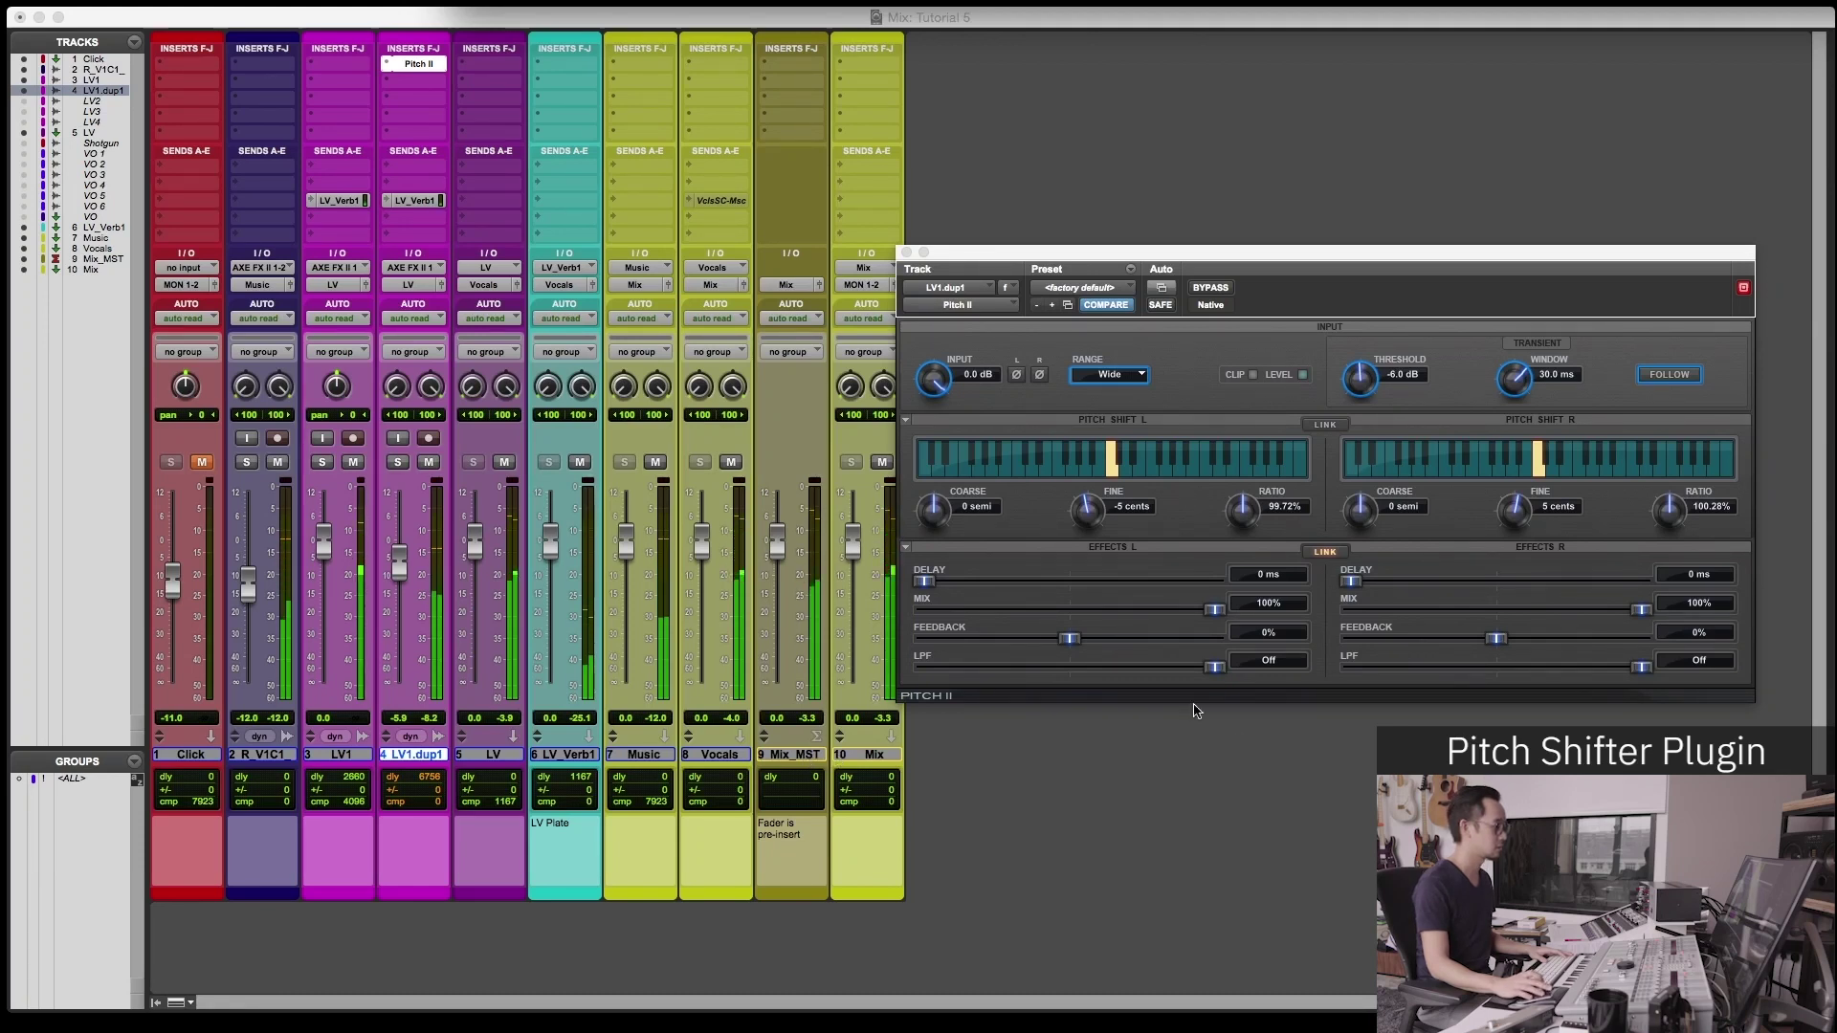
left_click_drag(1259, 253, 1266, 226)
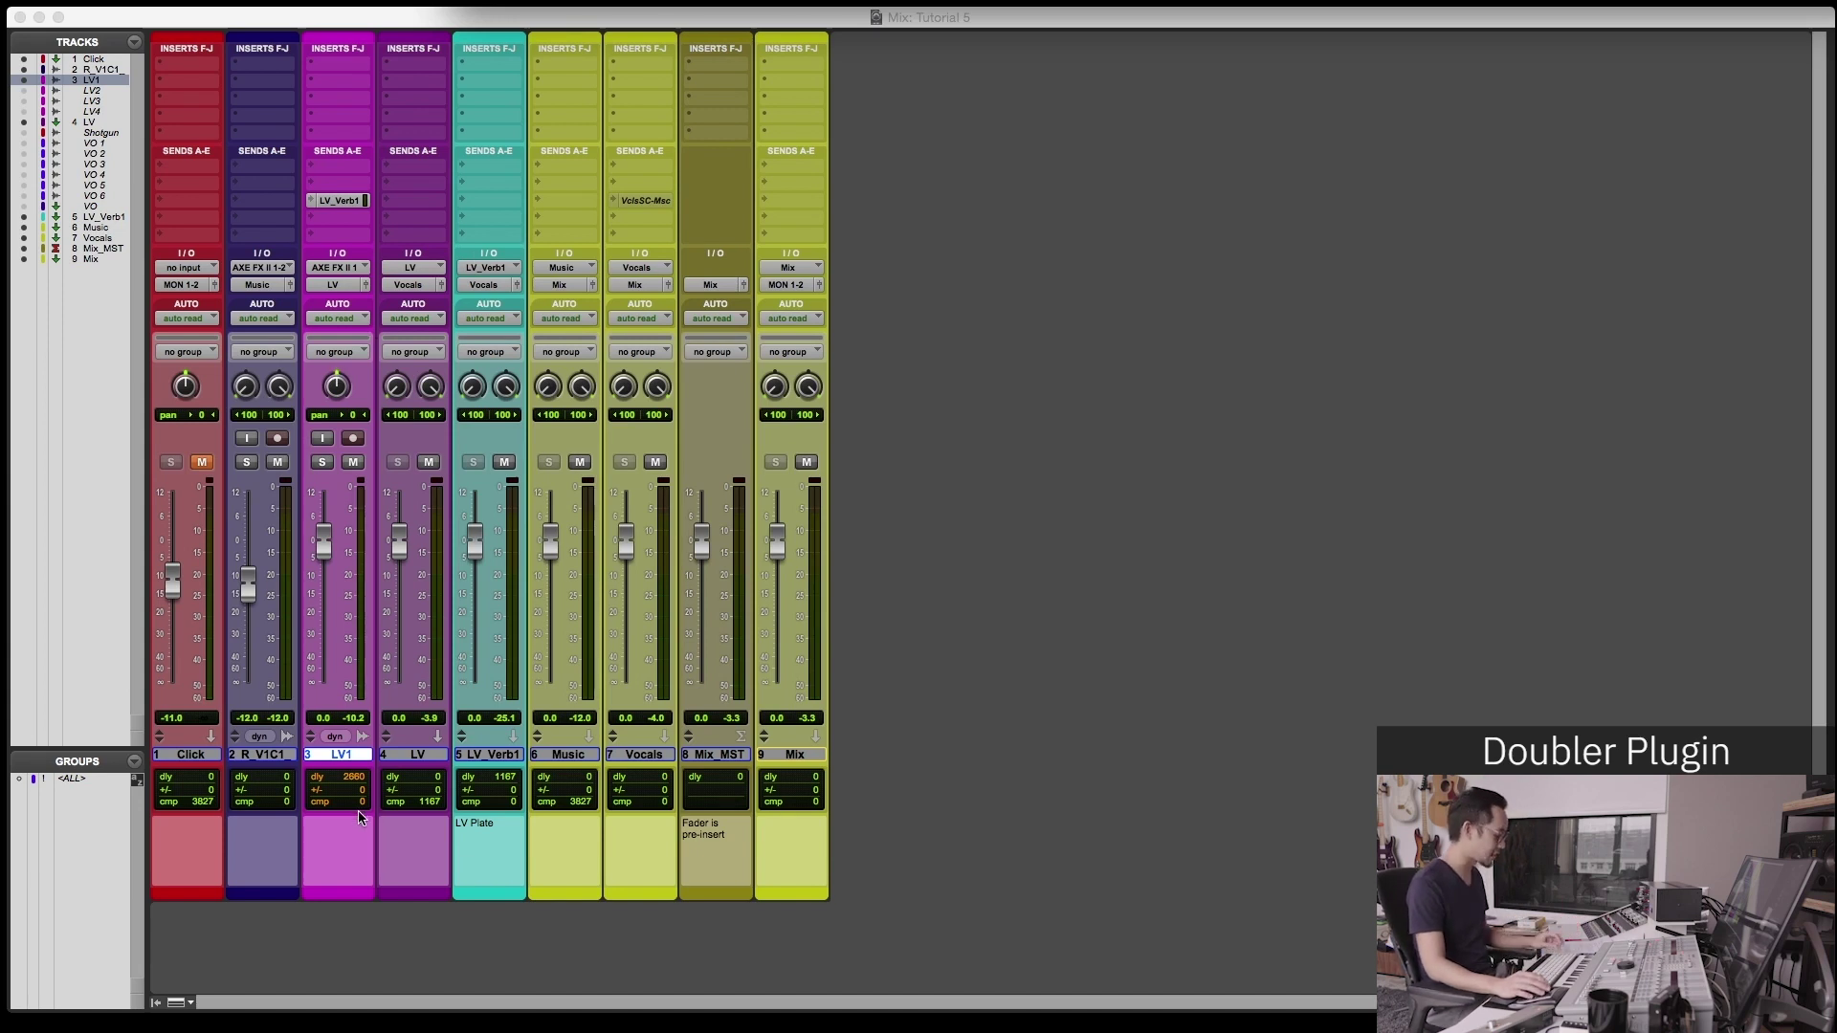
Duplicate the original LV1 track with its fader at 0 dB and insert Waves Audio's Doubler2 (mono) on the duplicate.
left_click_drag(400, 548, 411, 553)
left_click(408, 551, "alt")
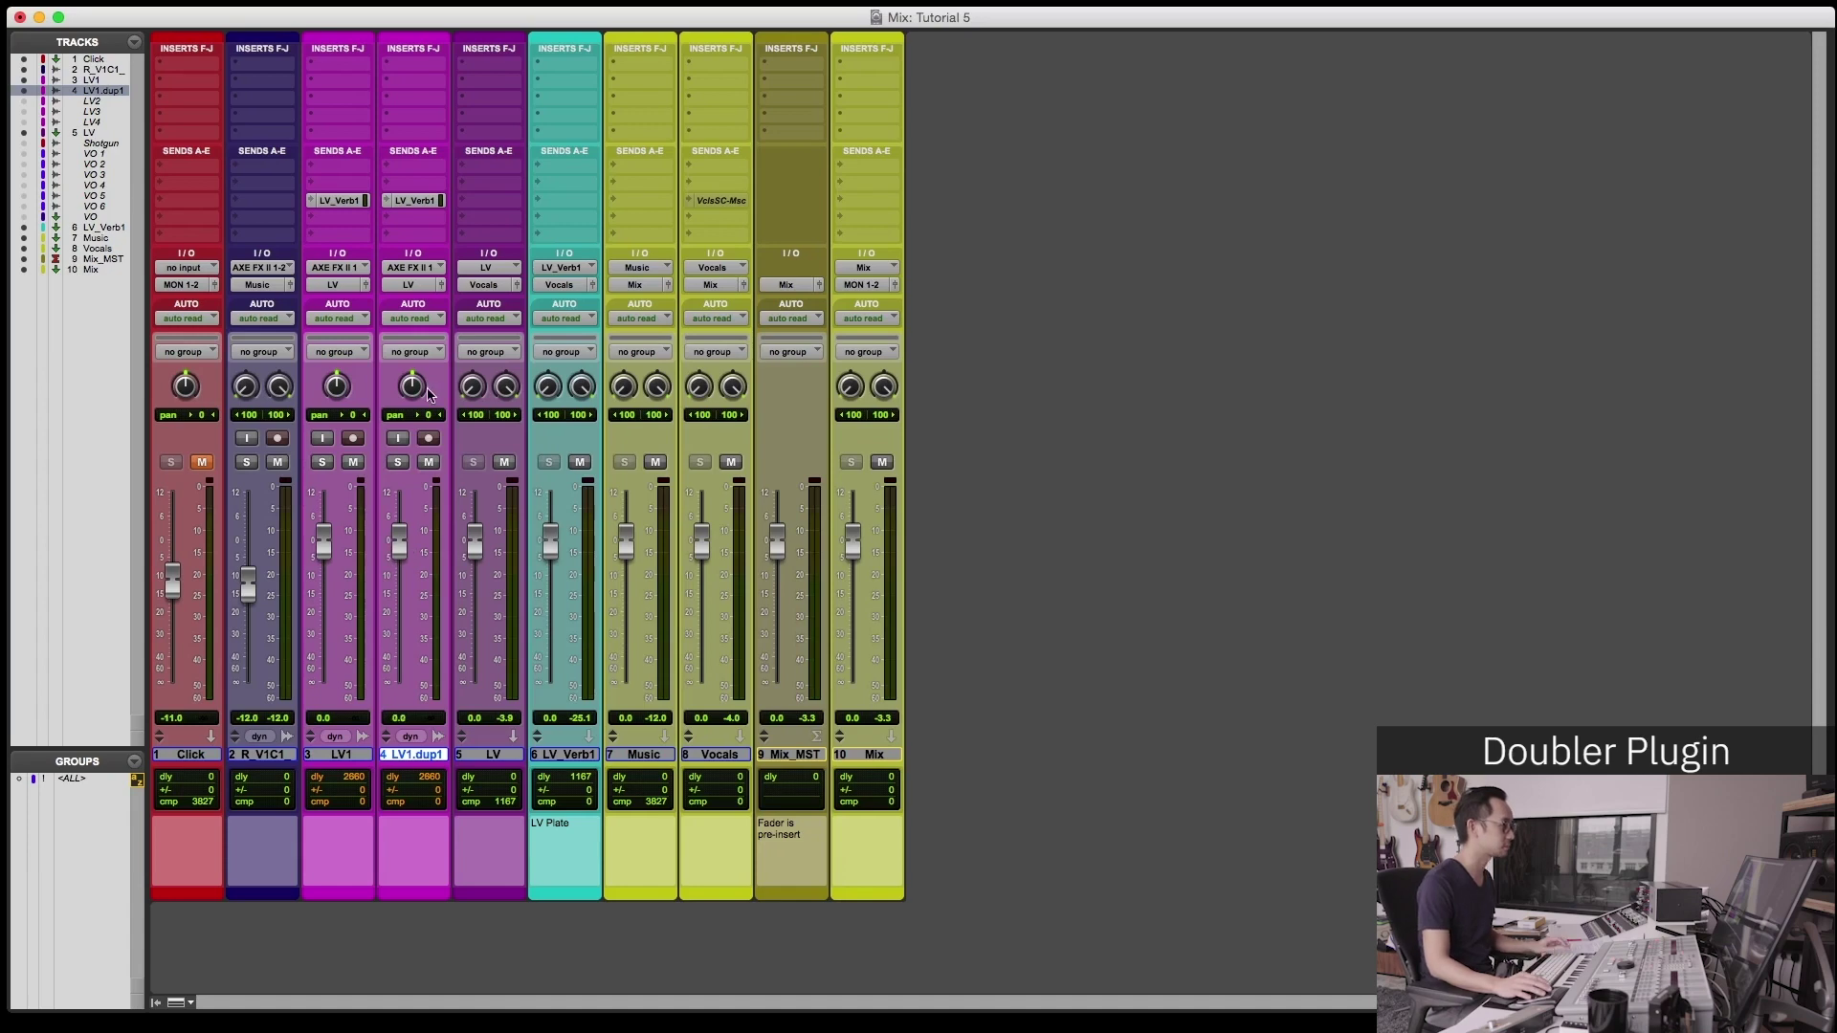
left_click(414, 67)
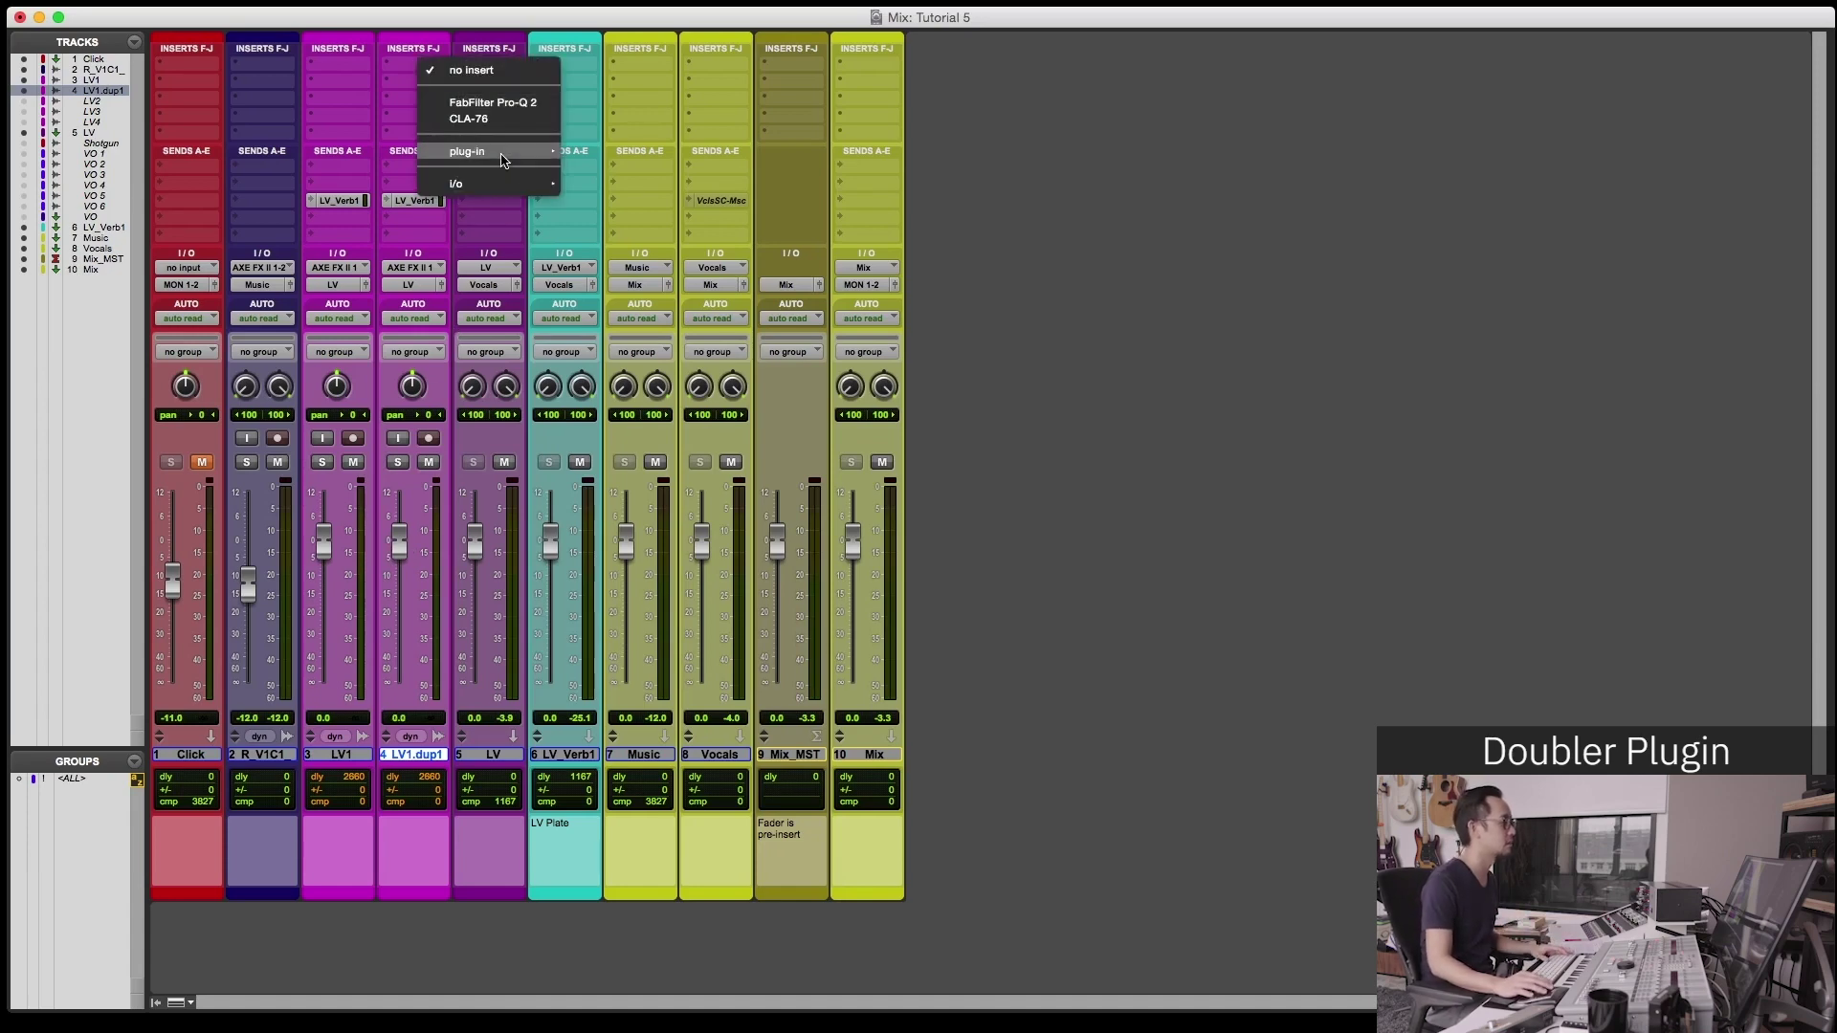
mouse_move(493, 153)
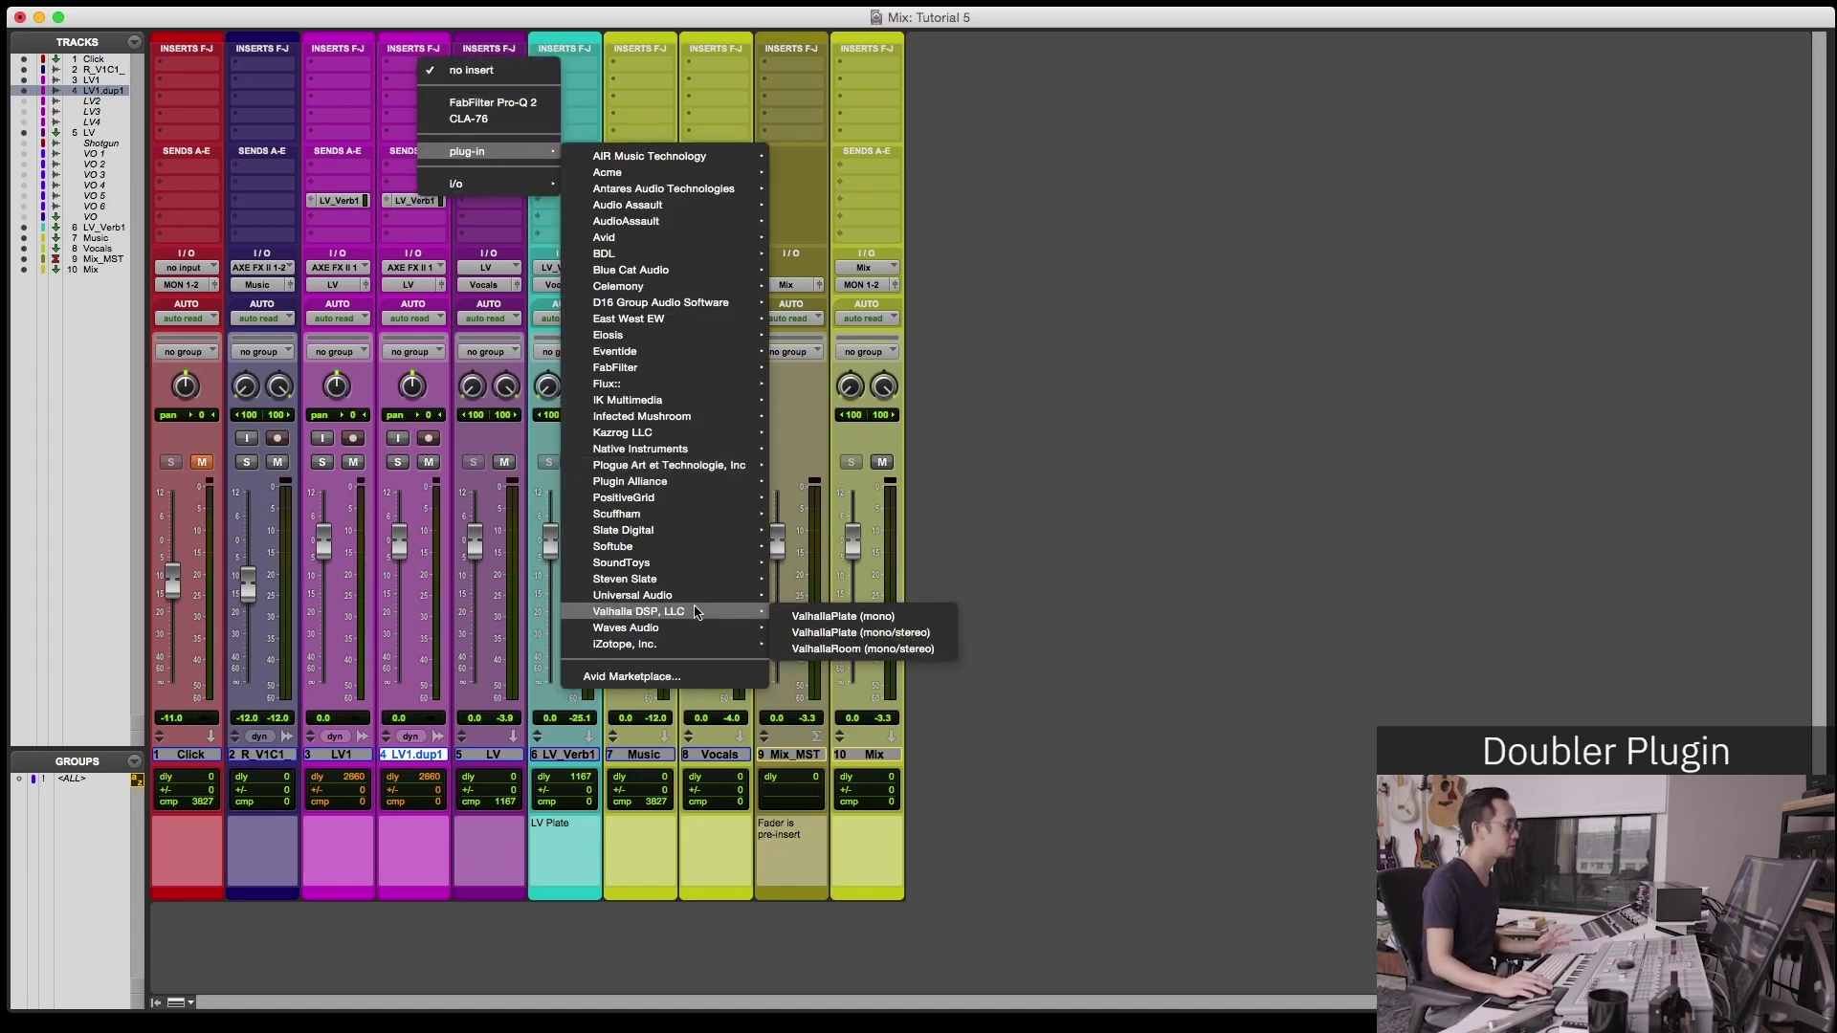
mouse_move(679, 628)
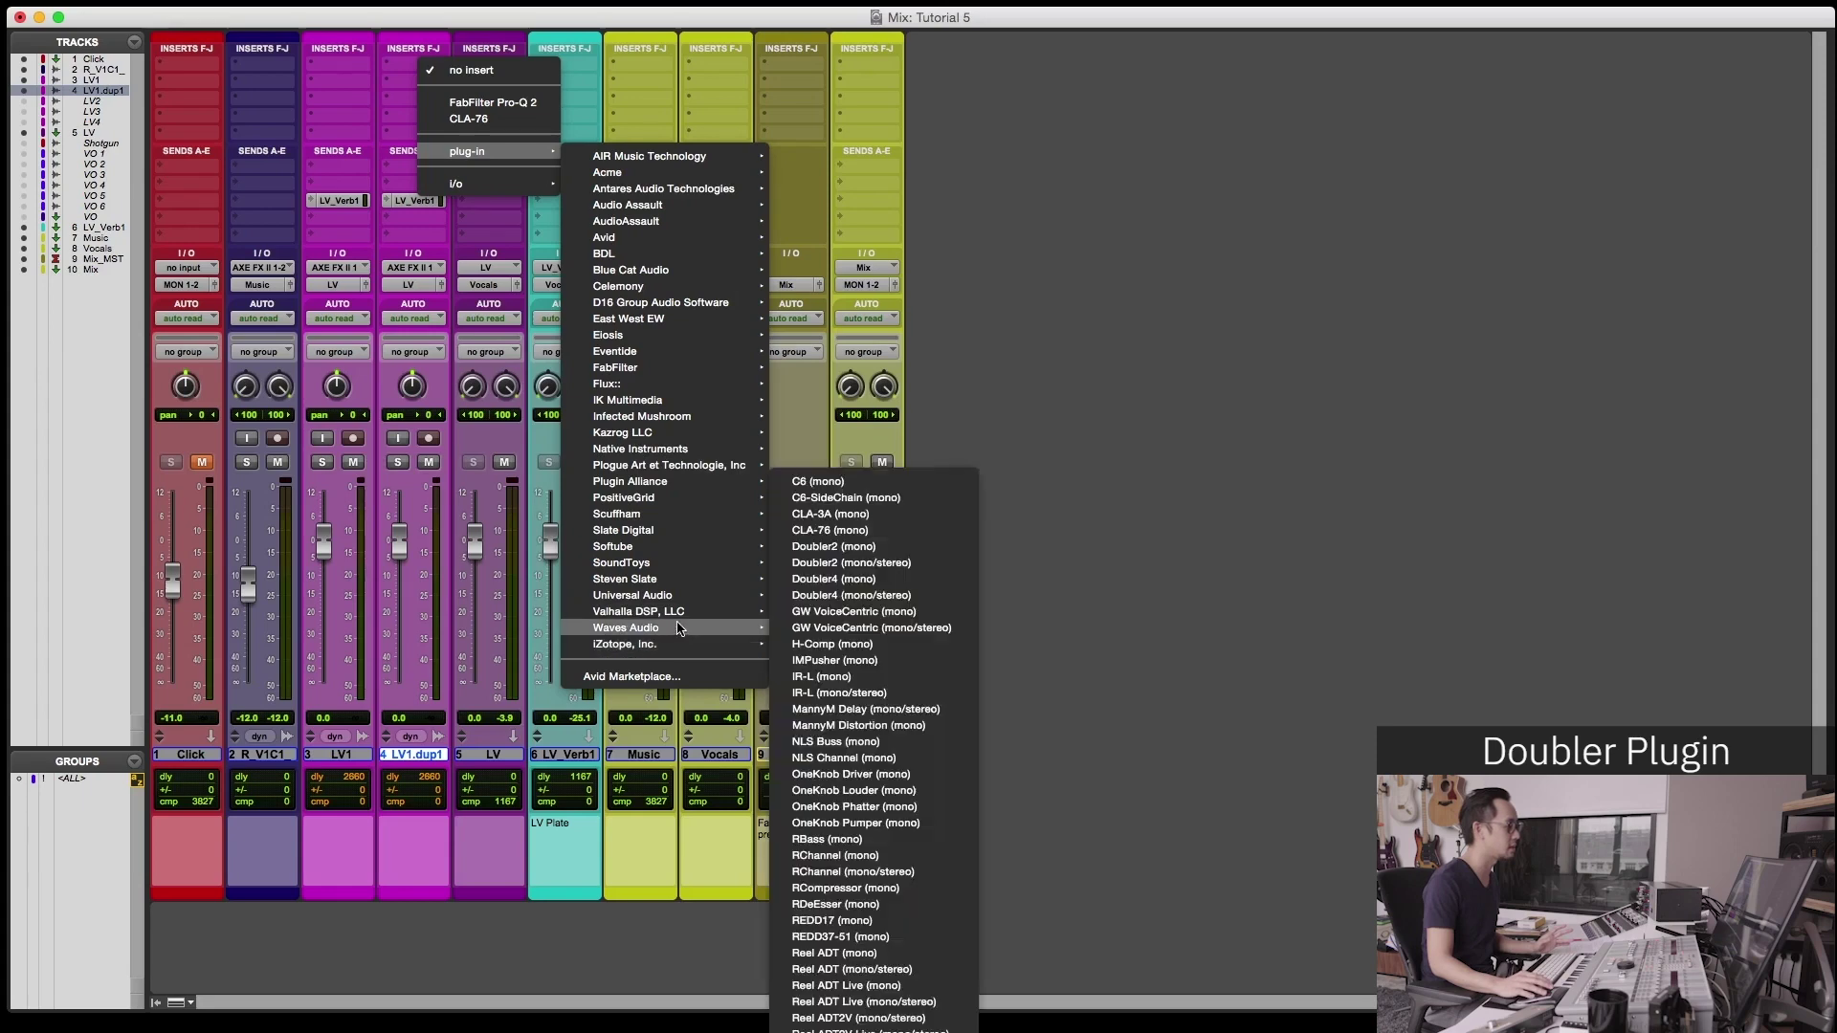
left_click(825, 546)
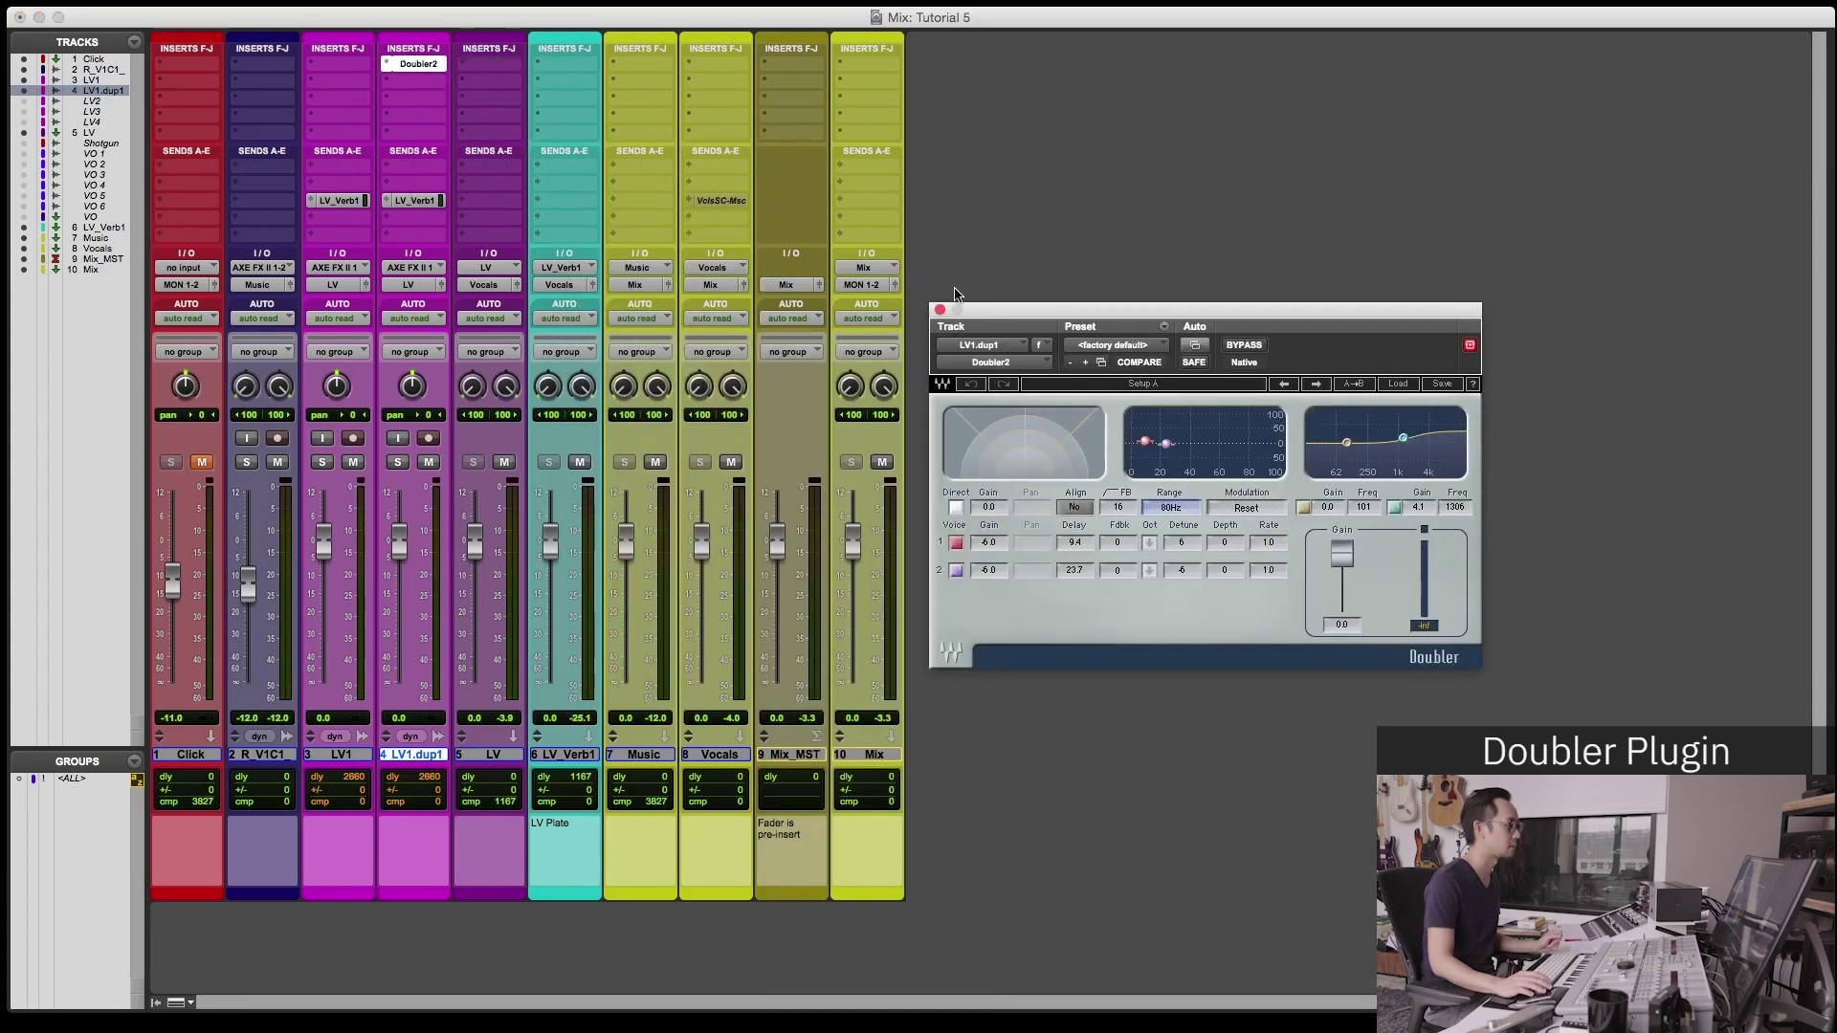
Turn off the direct signal and voice 2 in Doubler2 and play the mix.
left_click_drag(1067, 314, 1072, 307)
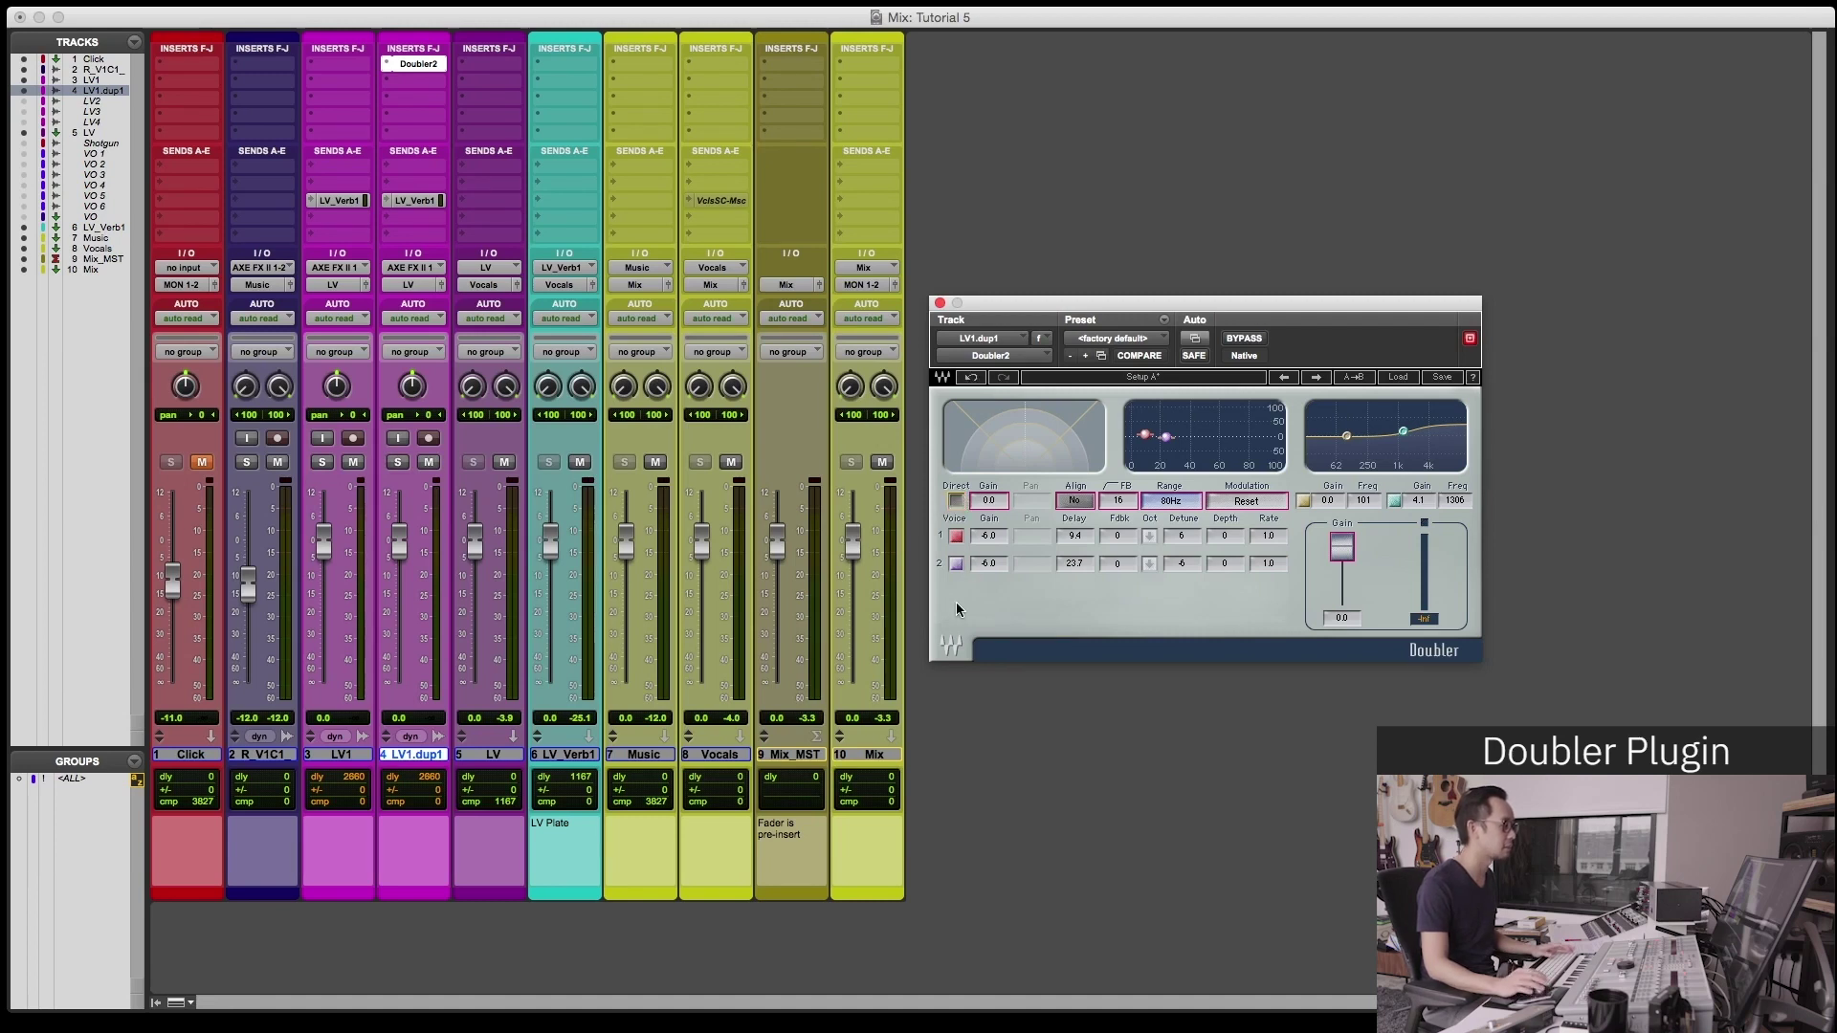
left_click(956, 565)
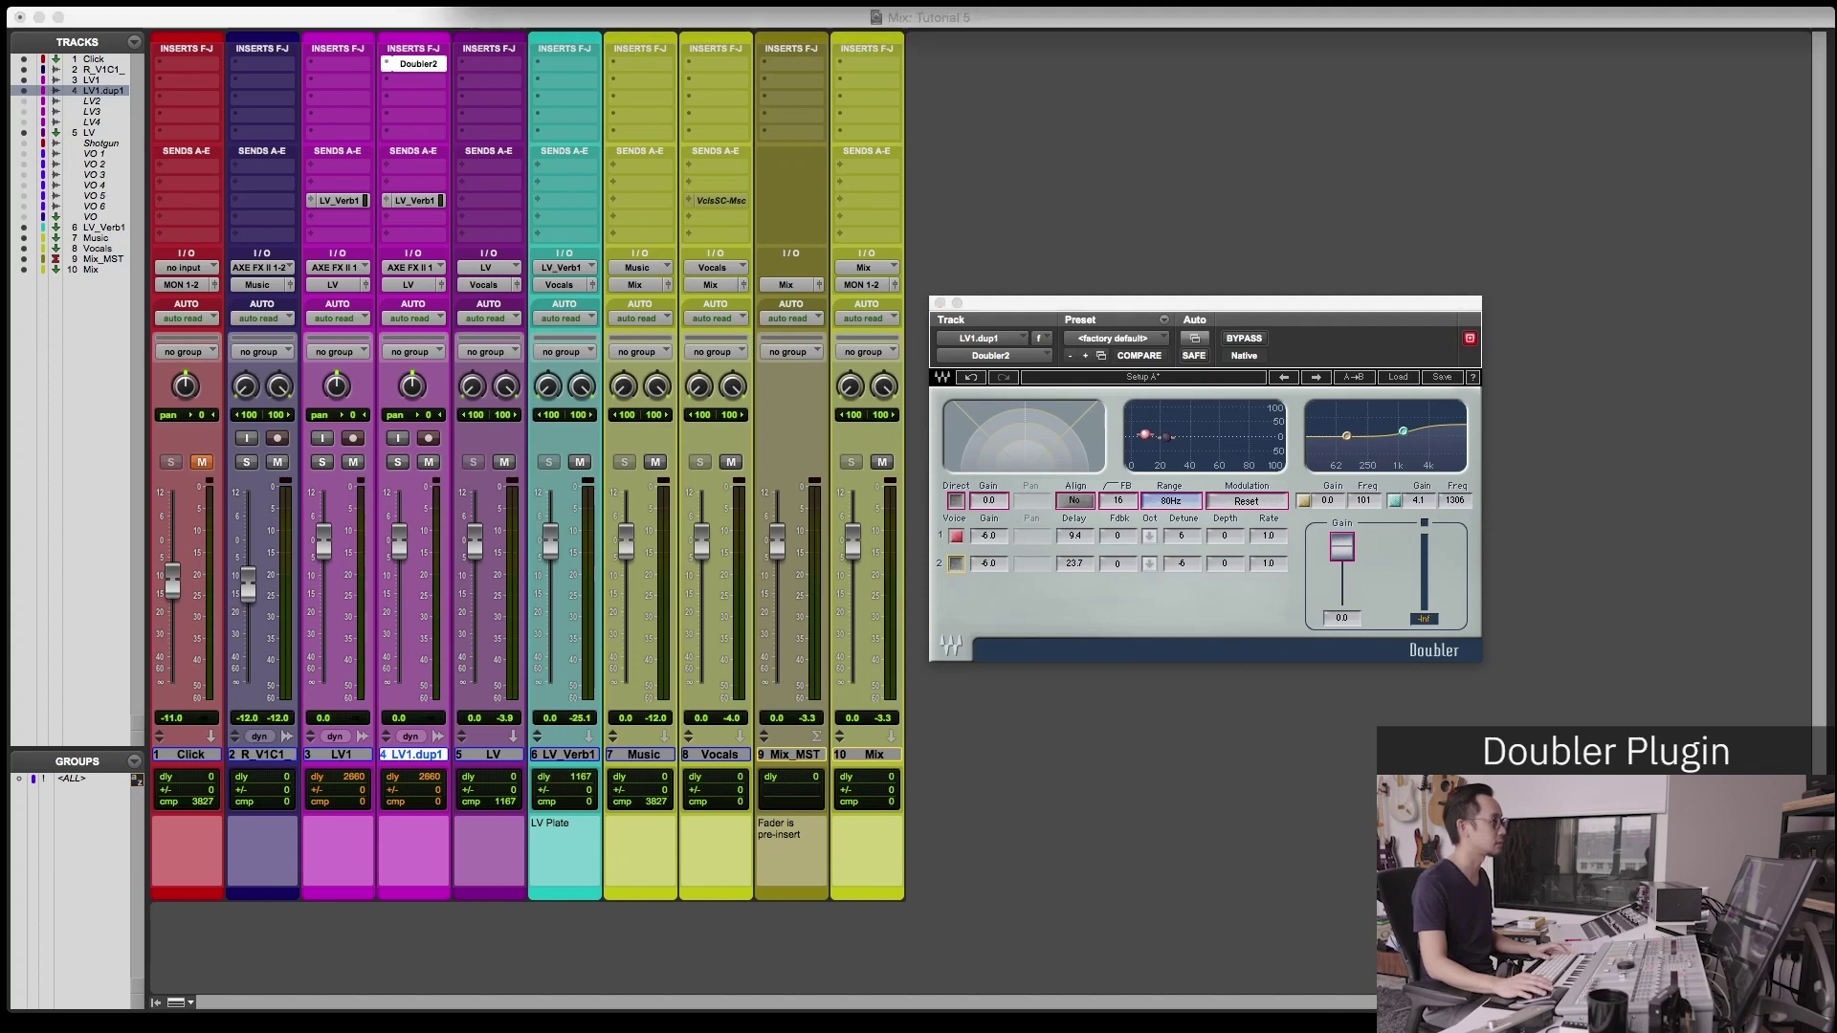
key("space")
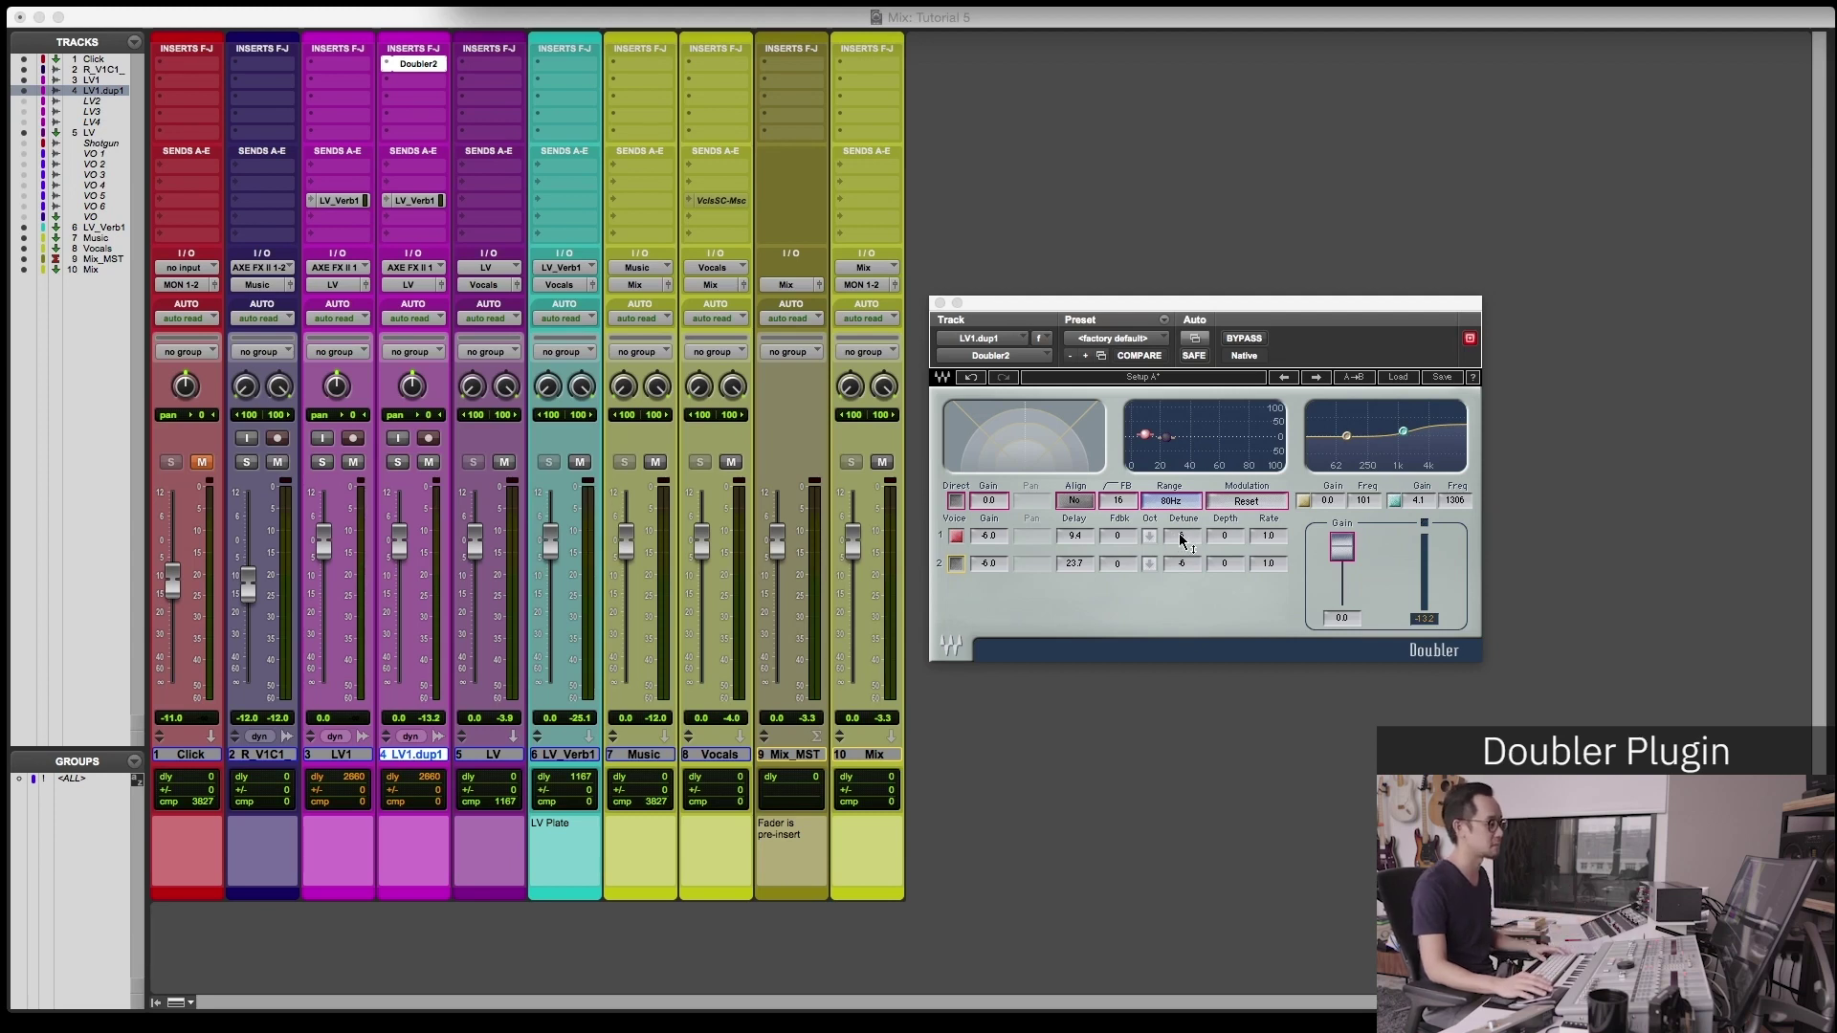
Set voice 1's delay to 7.1 in Doubler2, try negative detune values during playback and settle on a detune of 4.
left_click(1074, 536)
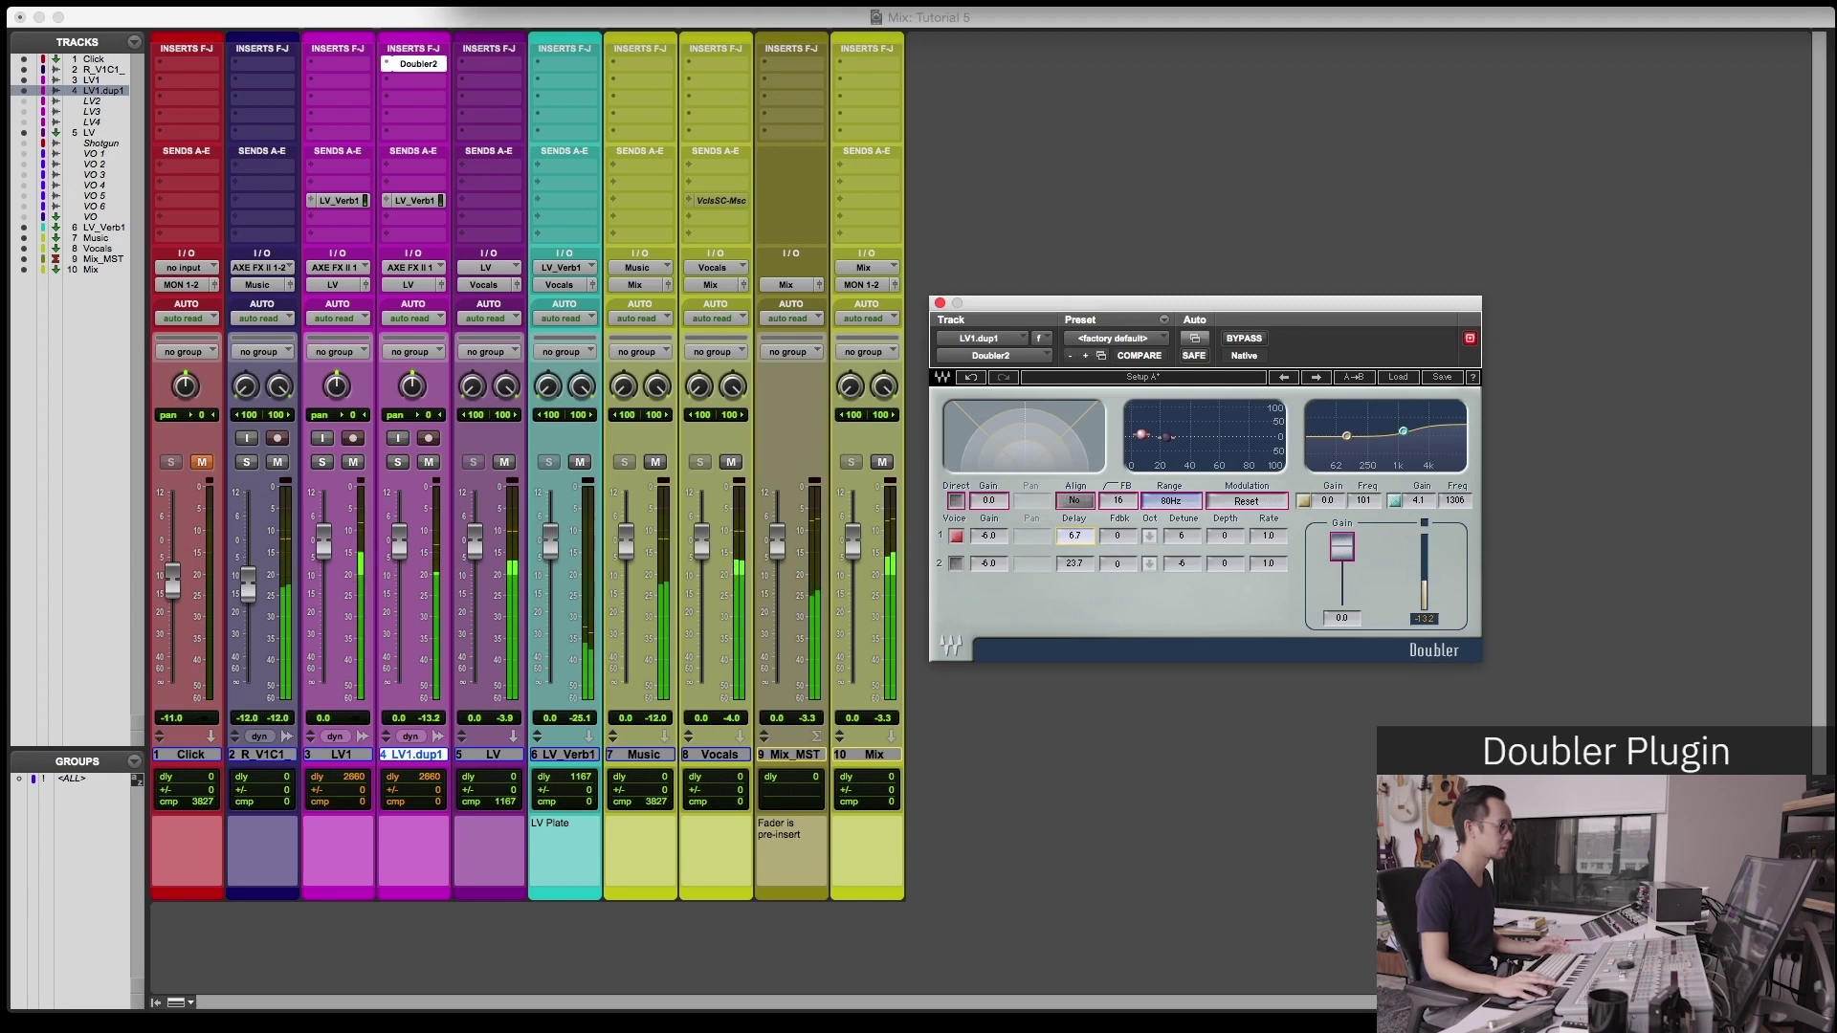
type("7.1")
left_click(1181, 536)
type("-24")
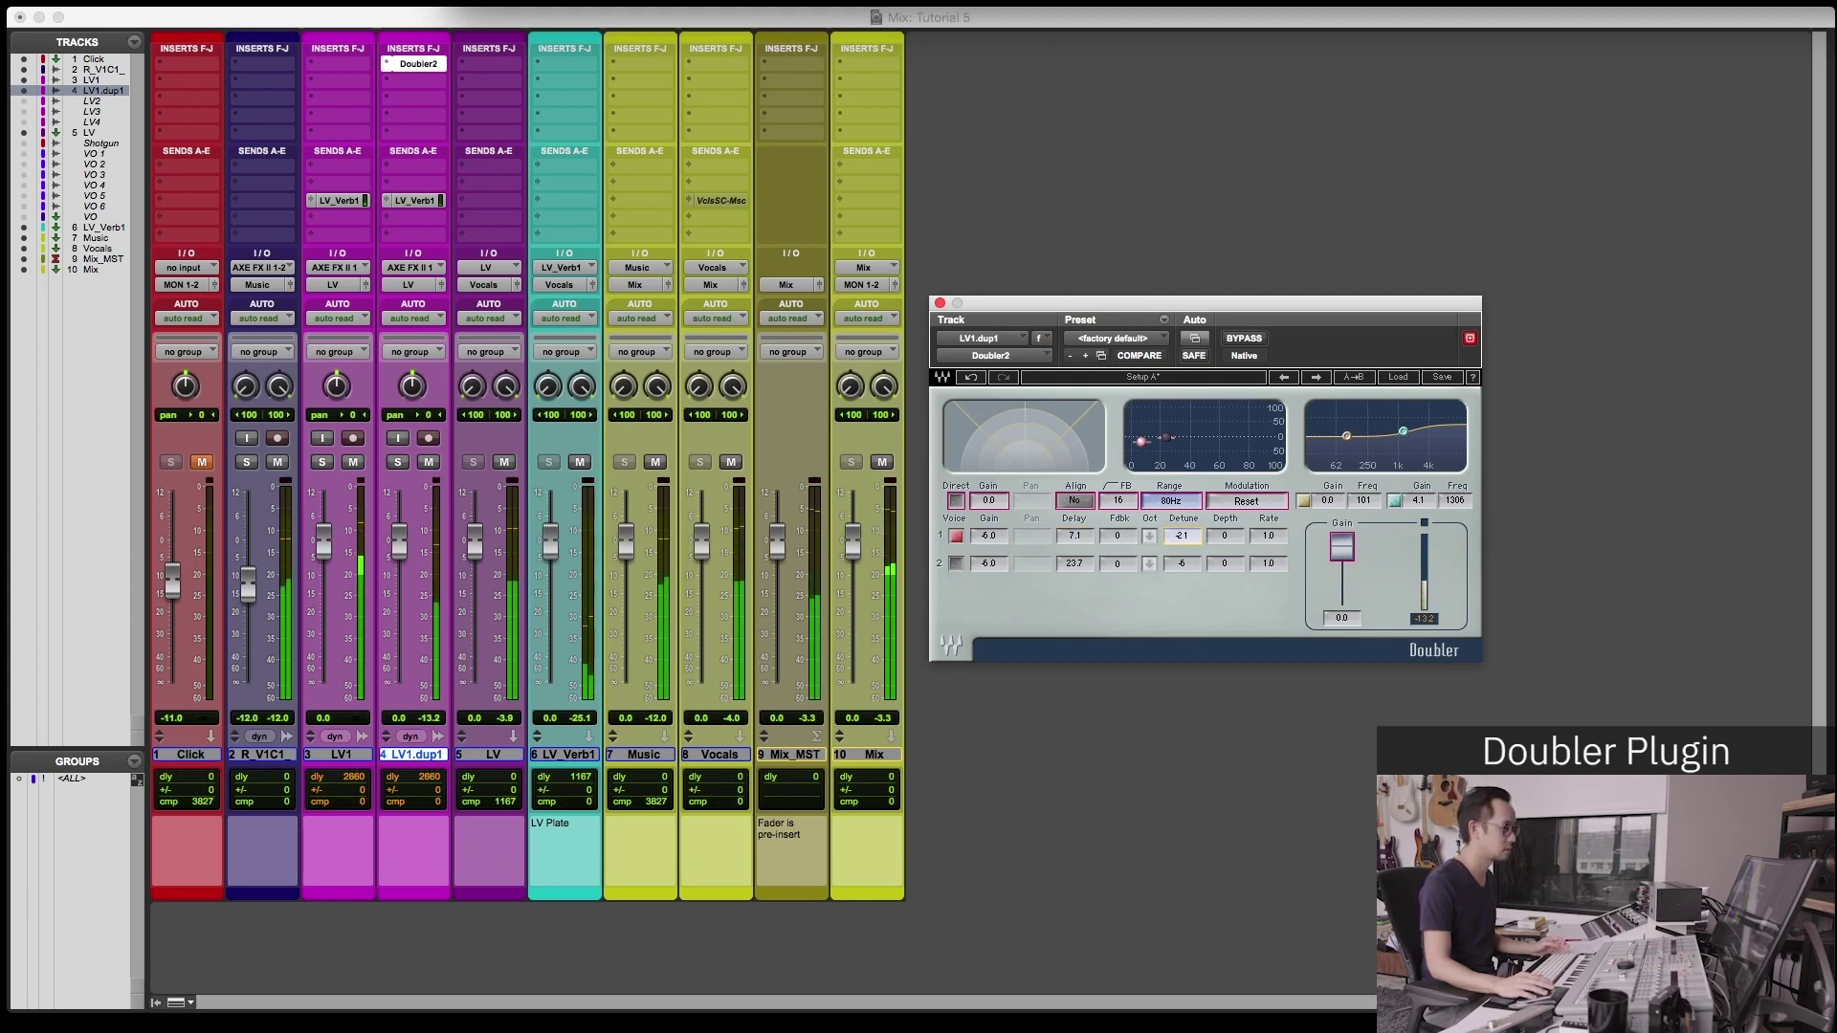
type("-15")
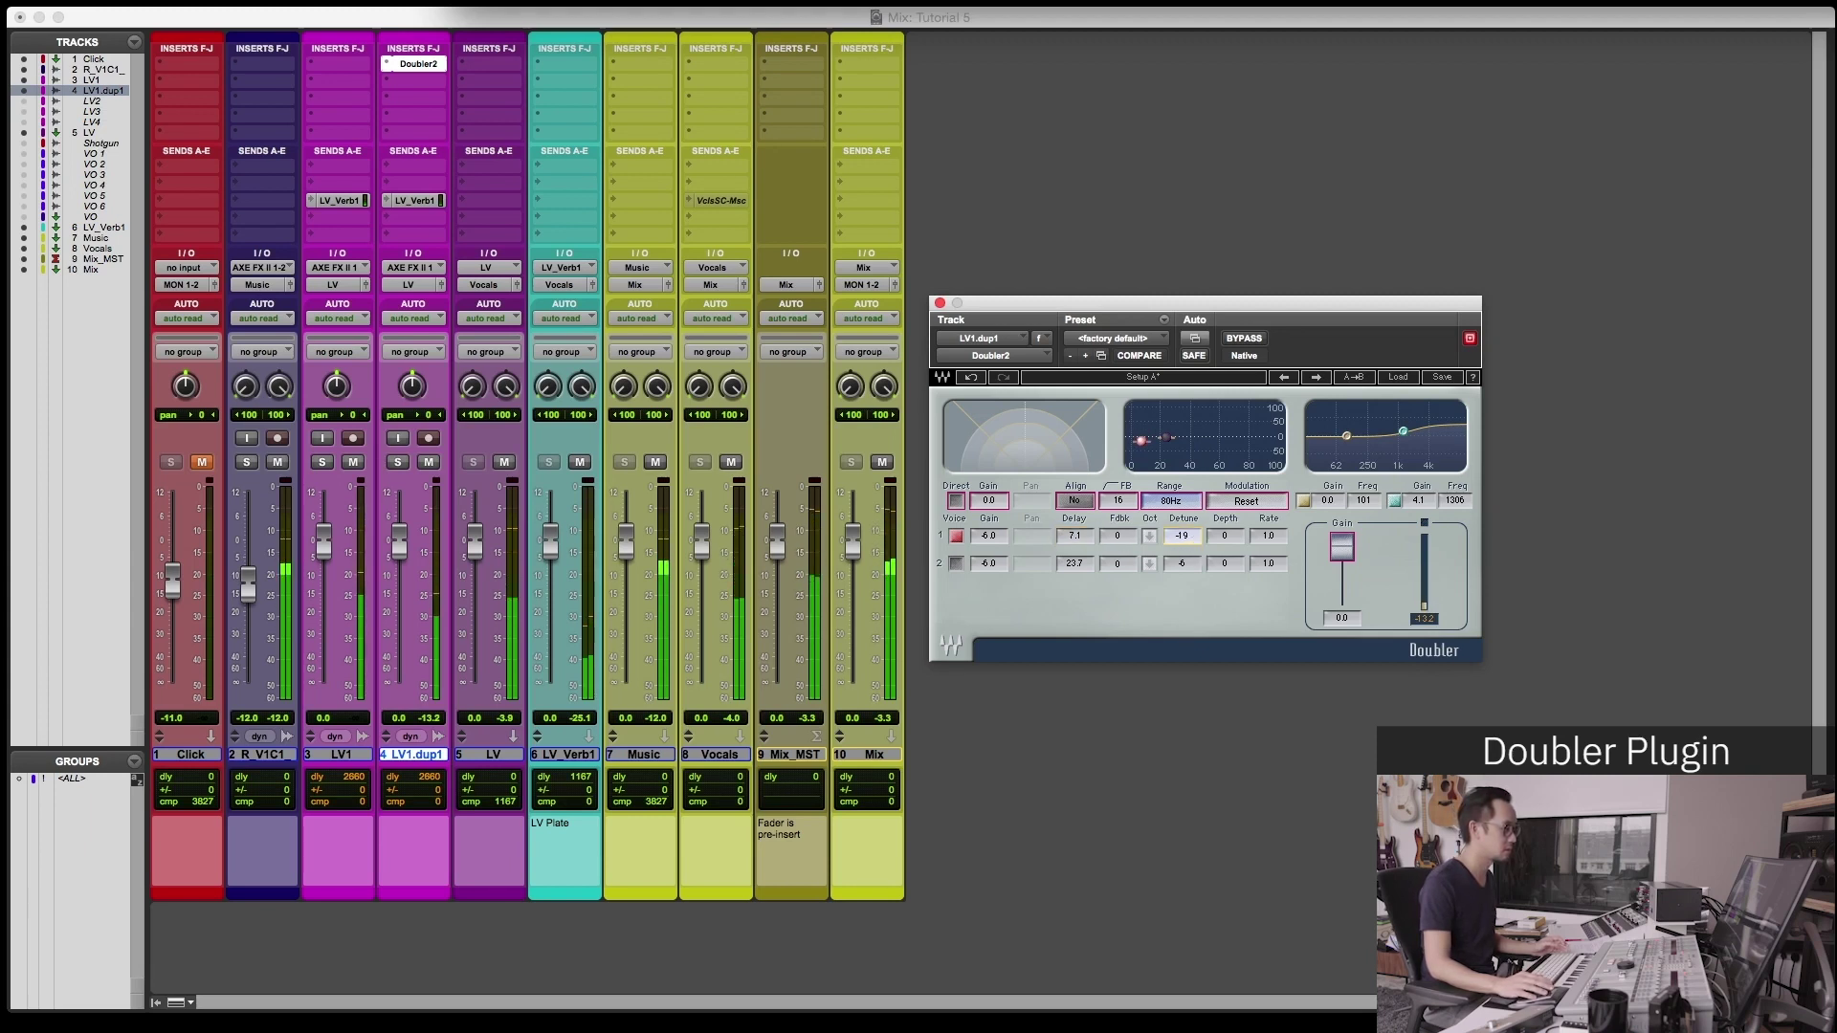
type("4")
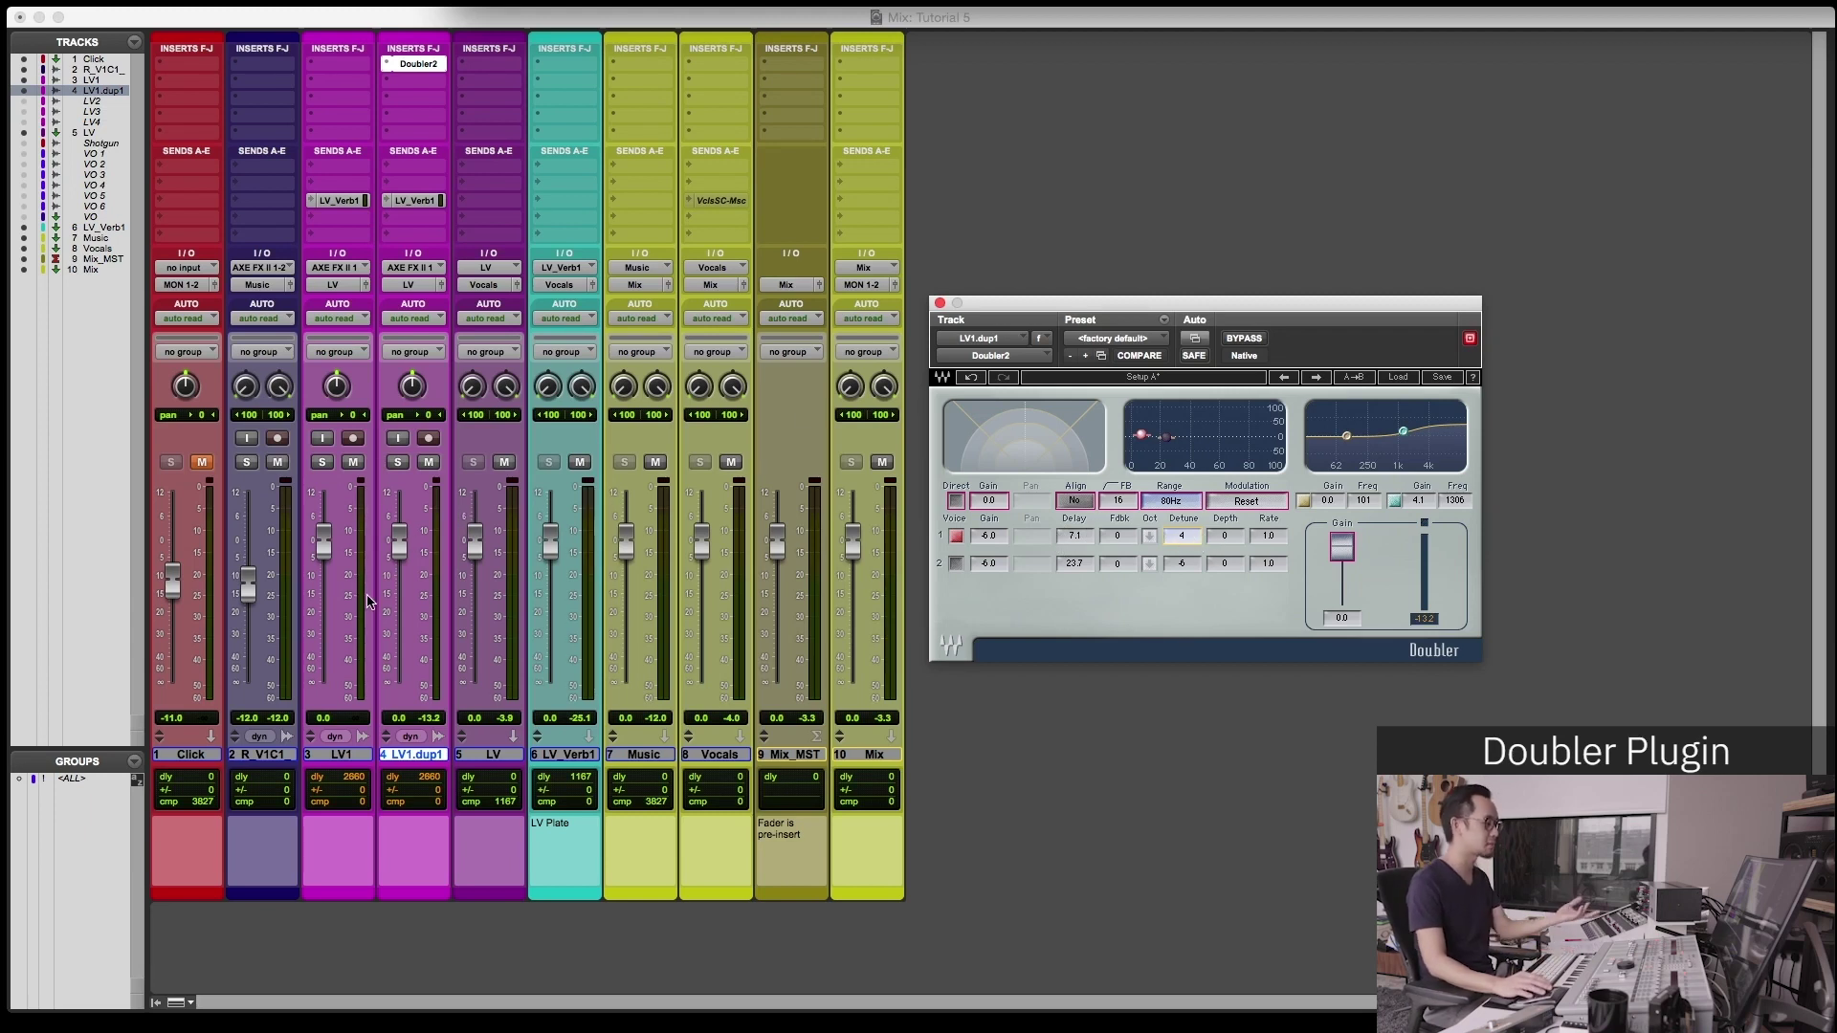
Pull the duplicate track's fader far down during playback and raise it to about -4.1 dB.
left_click_drag(399, 554, 403, 631)
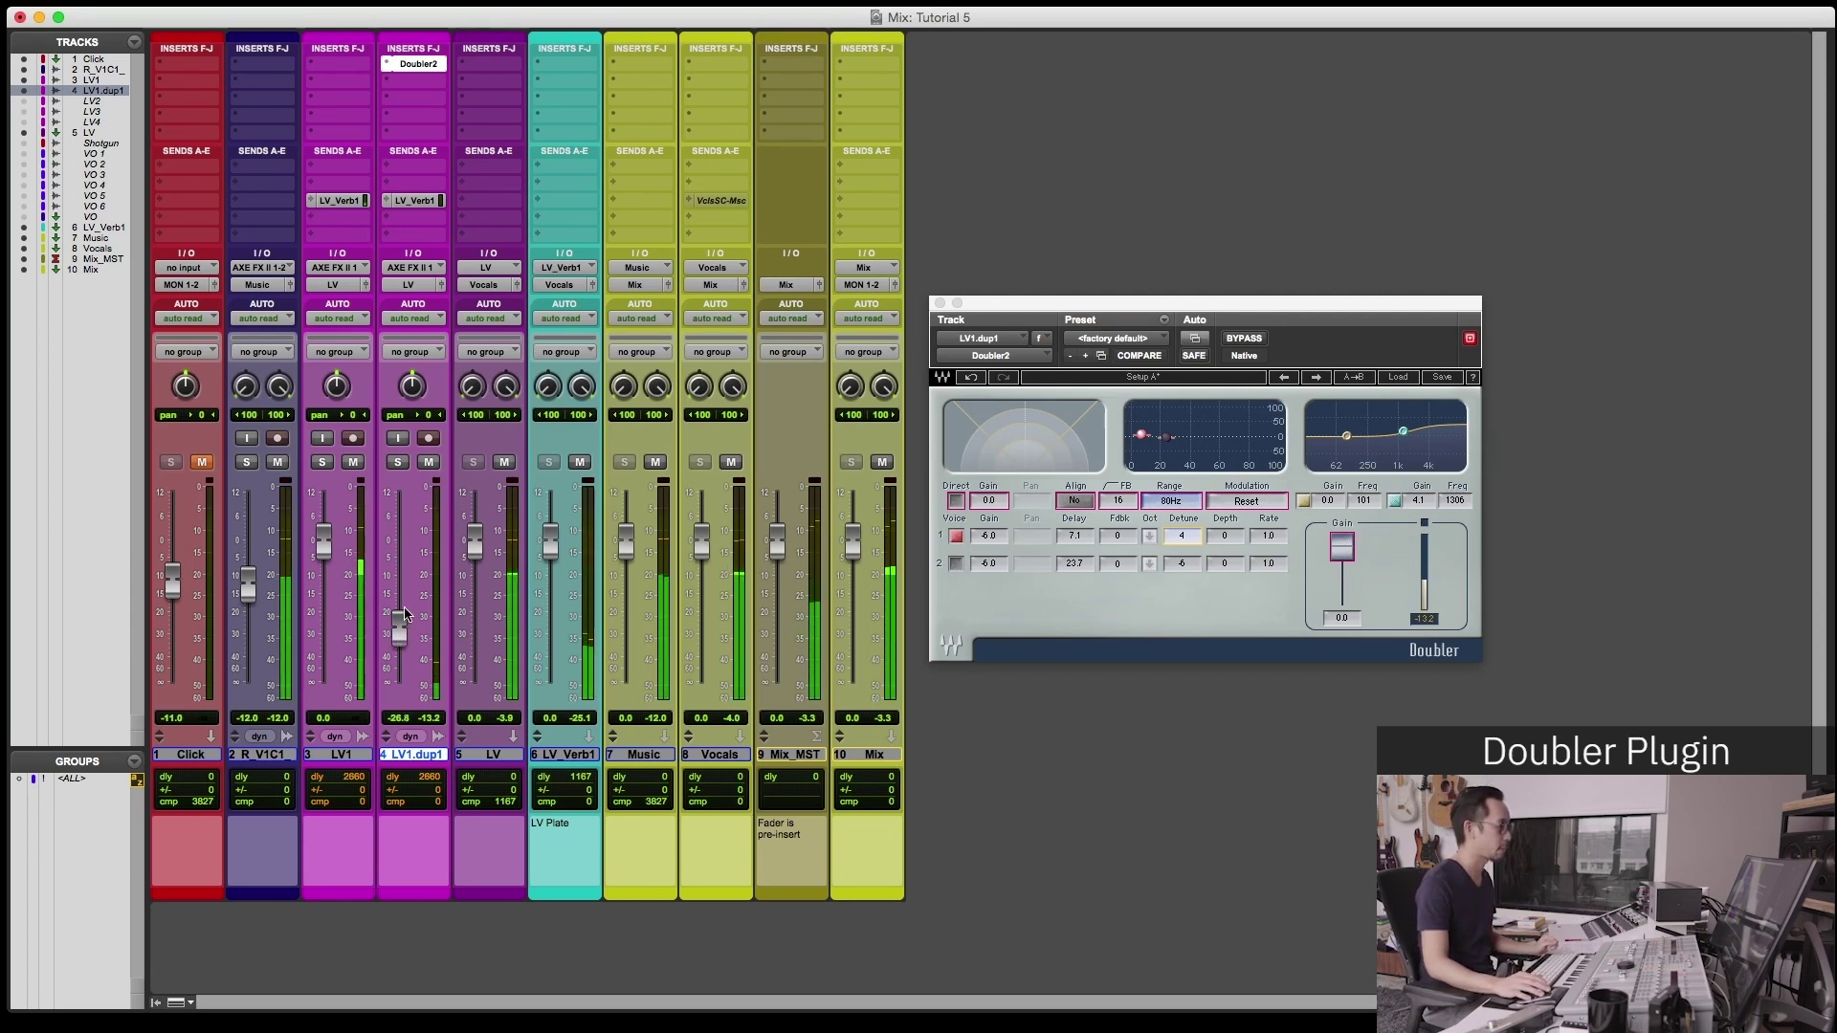
left_click_drag(403, 614, 403, 572)
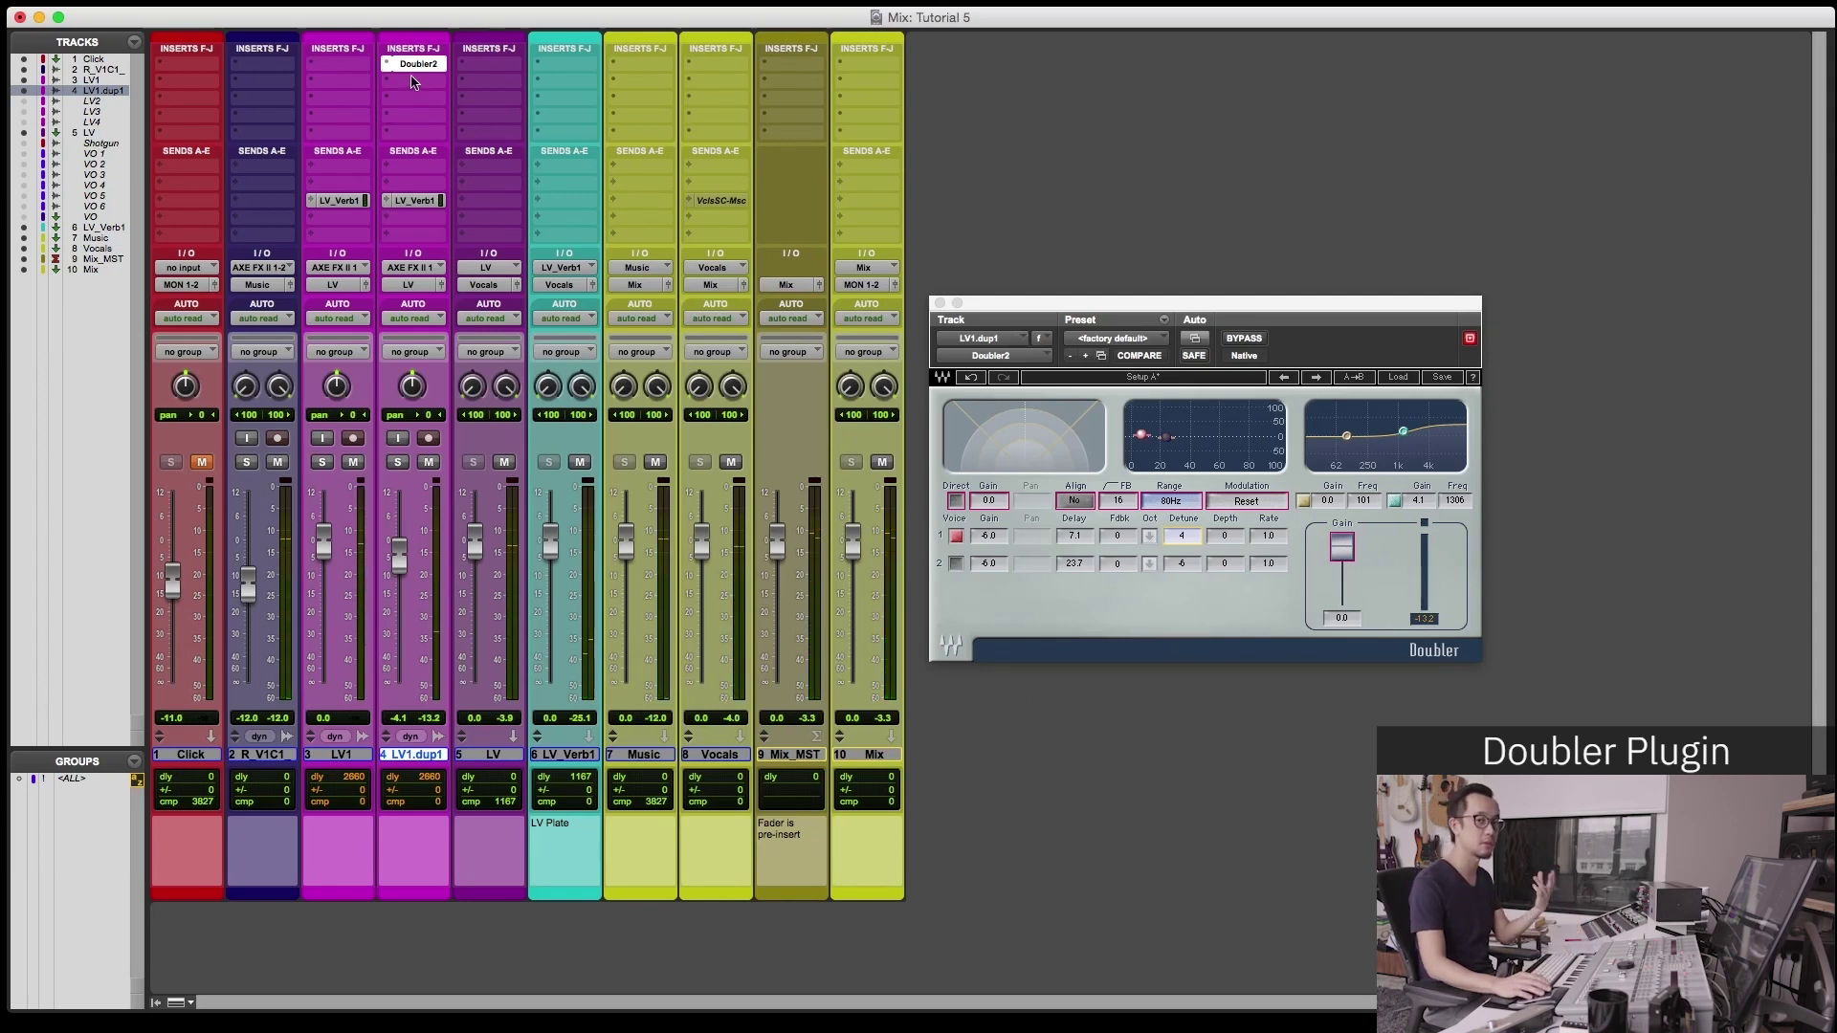
Replace the mono Doubler2 on the LV1 duplicate with Waves Audio's Doubler2 (mono/stereo).
left_click(383, 64)
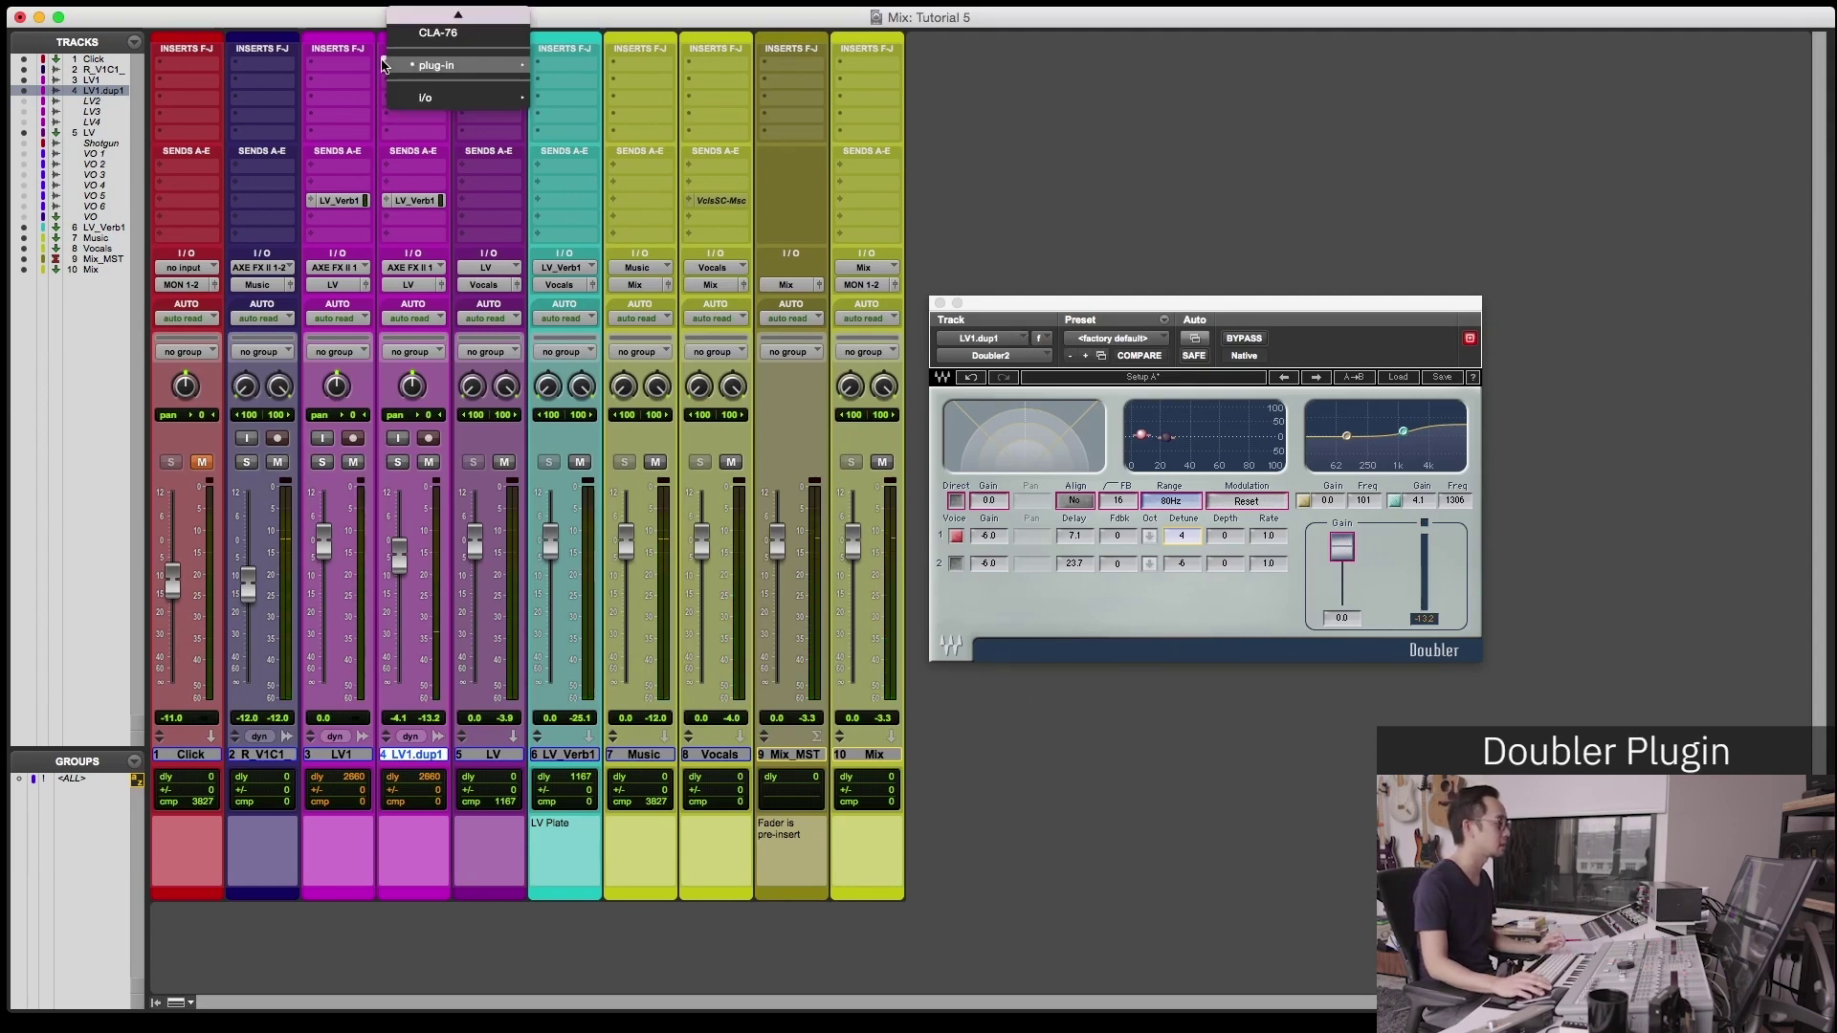
mouse_move(459, 65)
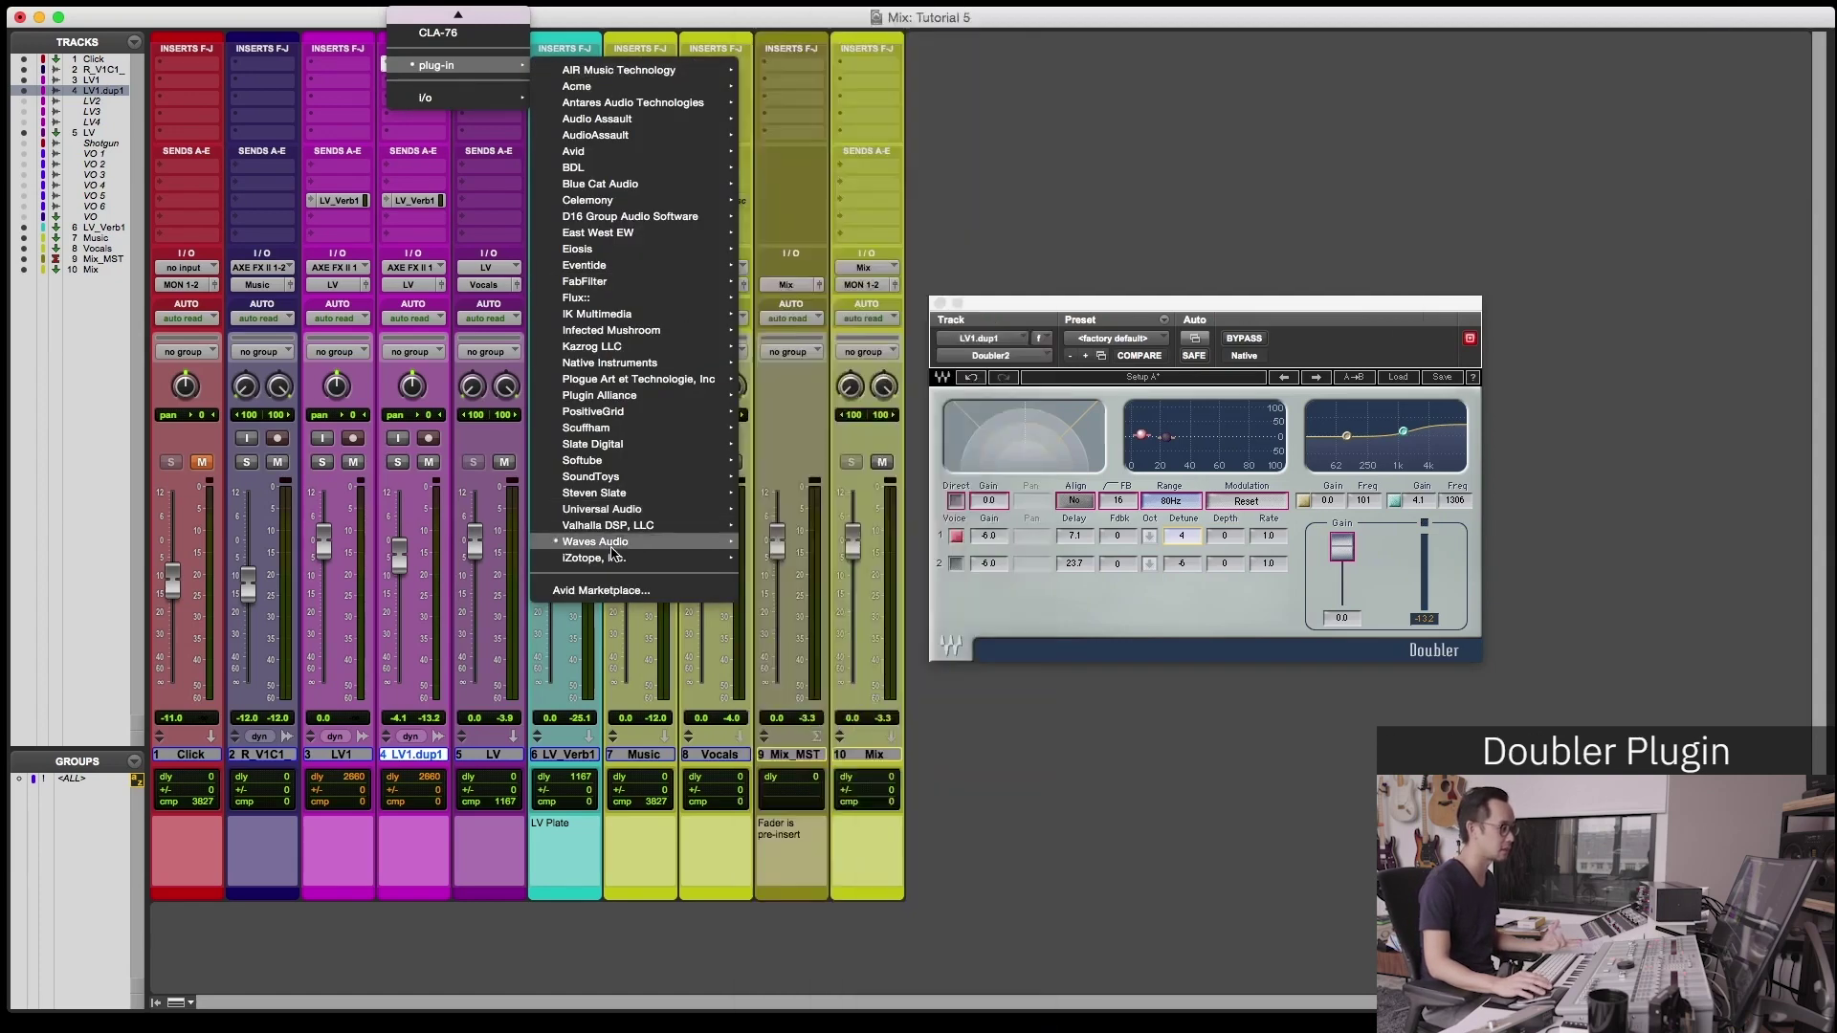
mouse_move(670, 541)
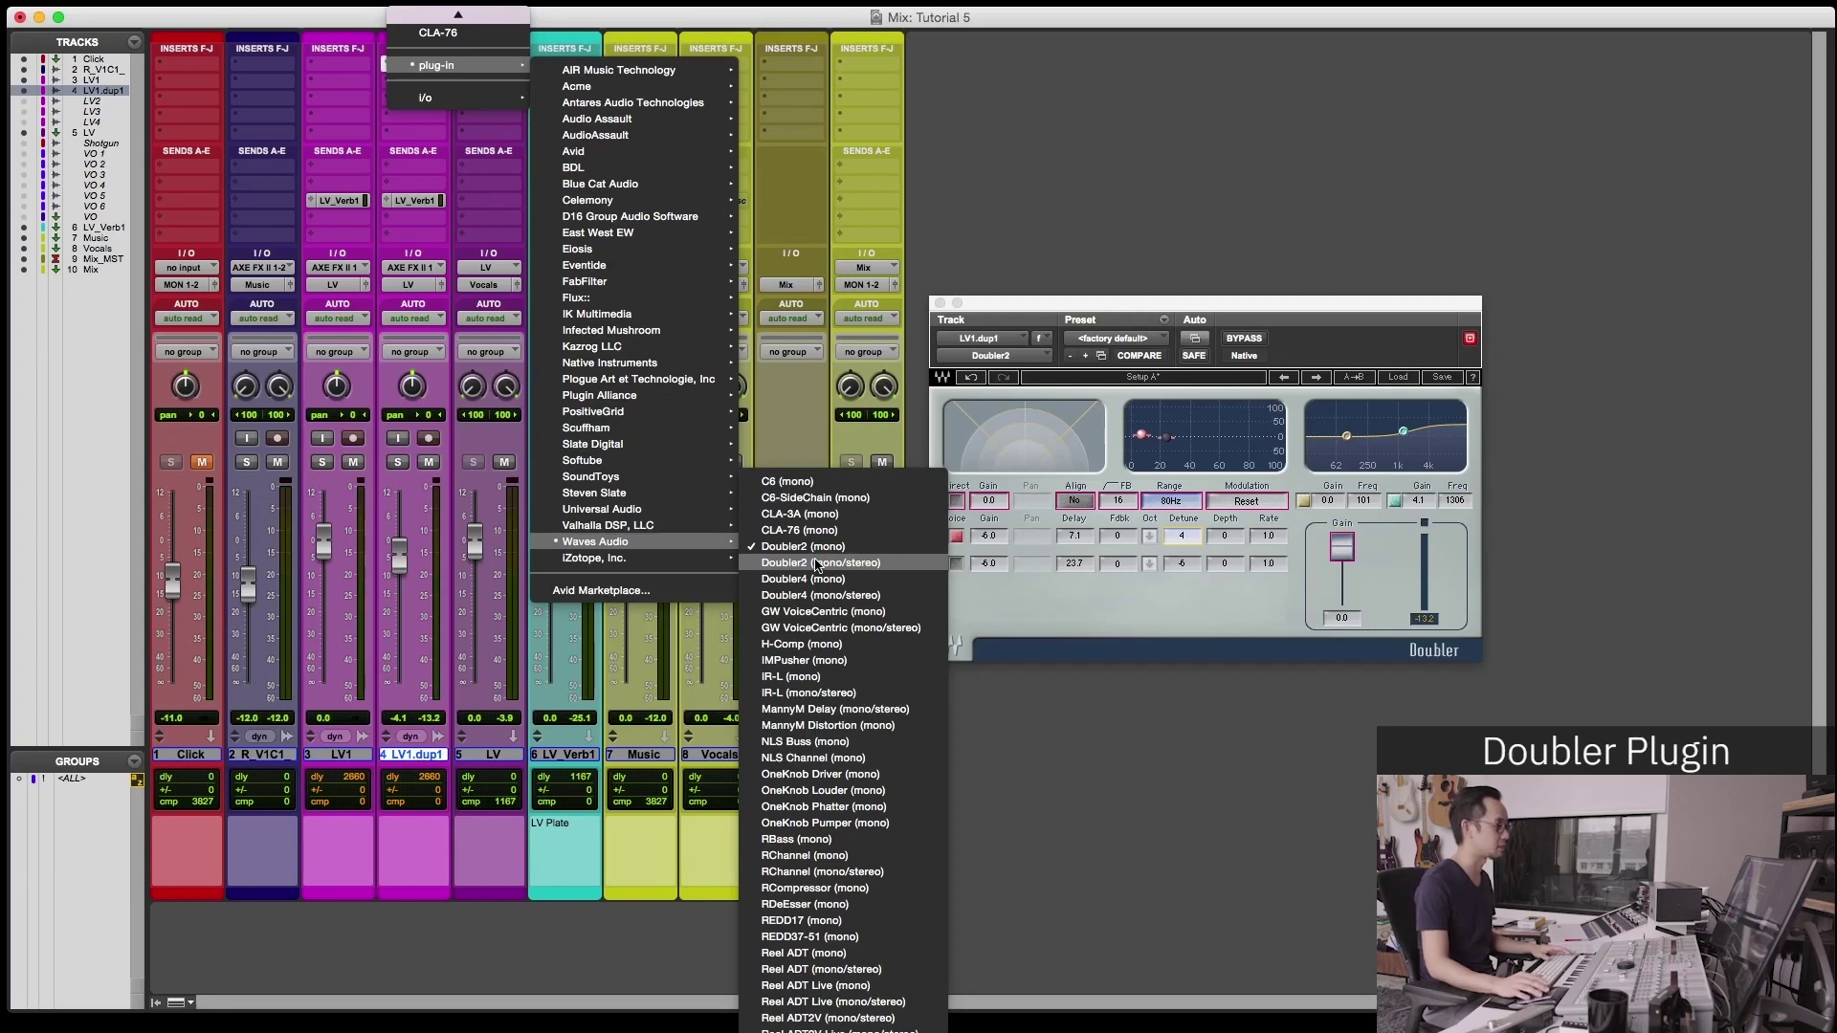
left_click(817, 562)
left_click_drag(1127, 294, 1168, 281)
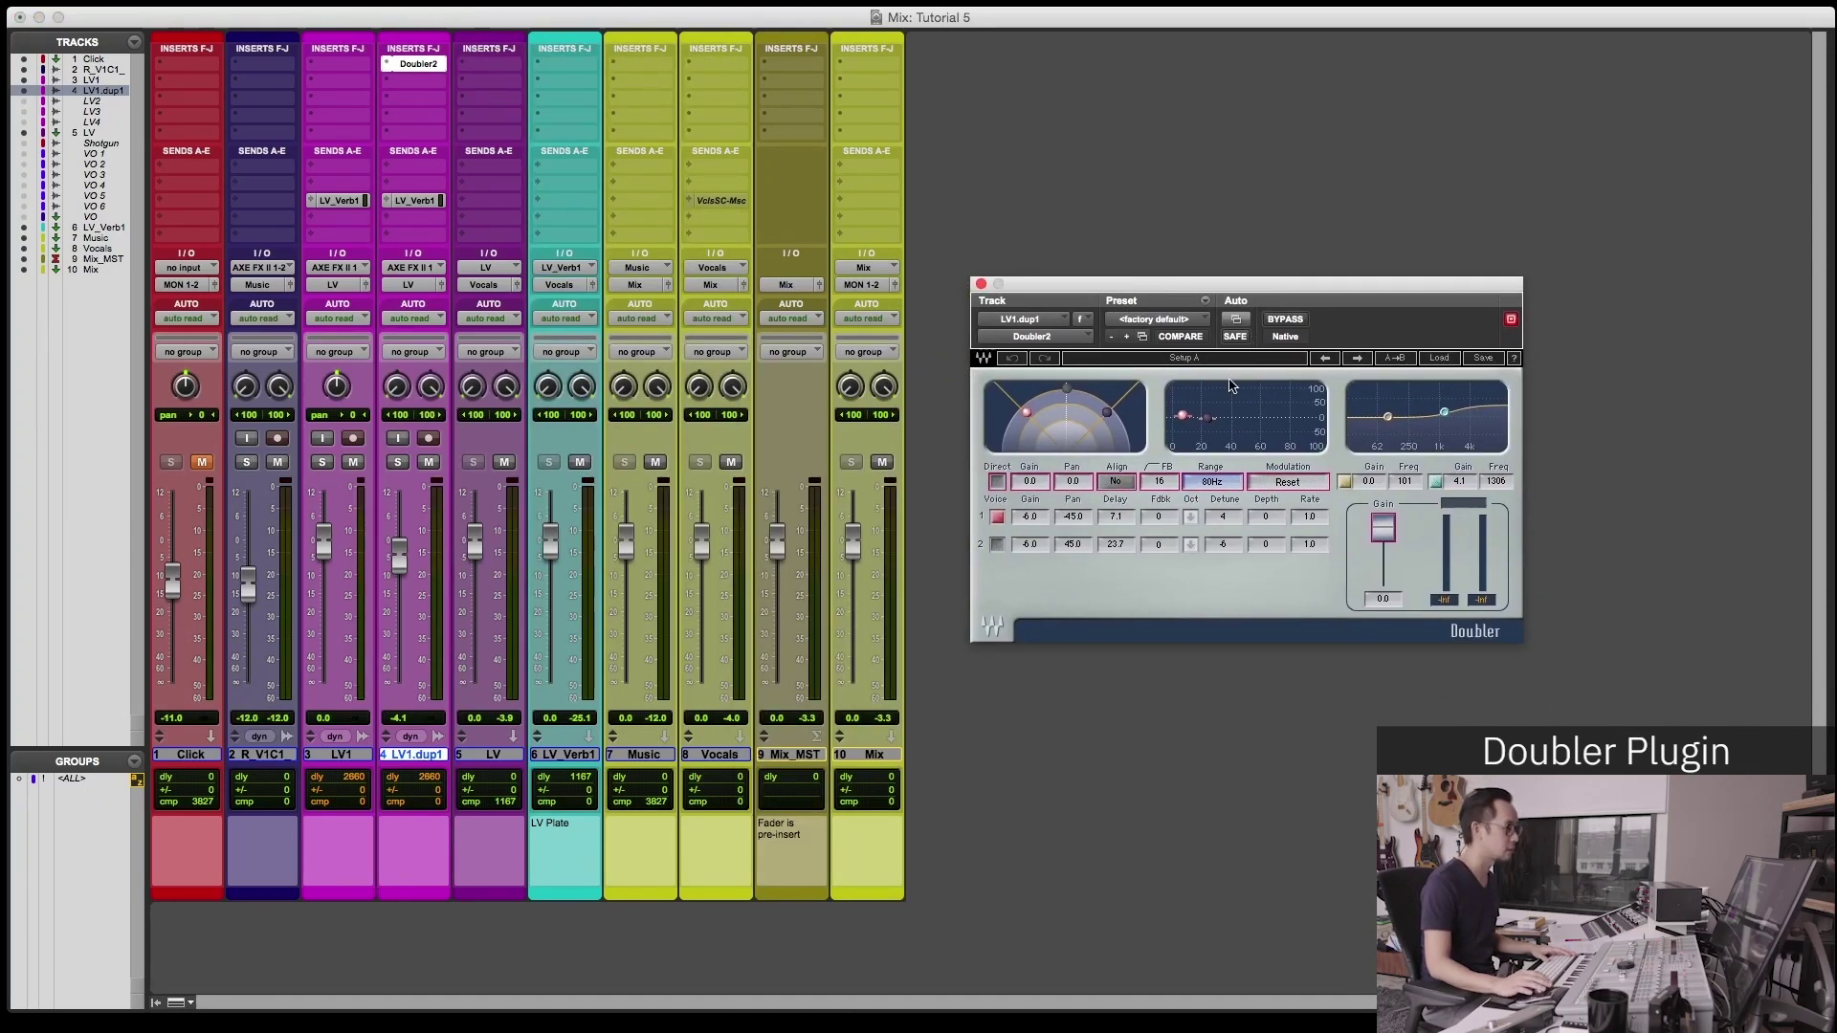
Turn on voice 2 in the stereo Doubler2 and set the duplicate track's fader to about -4.9 dB during playback.
left_click(997, 544)
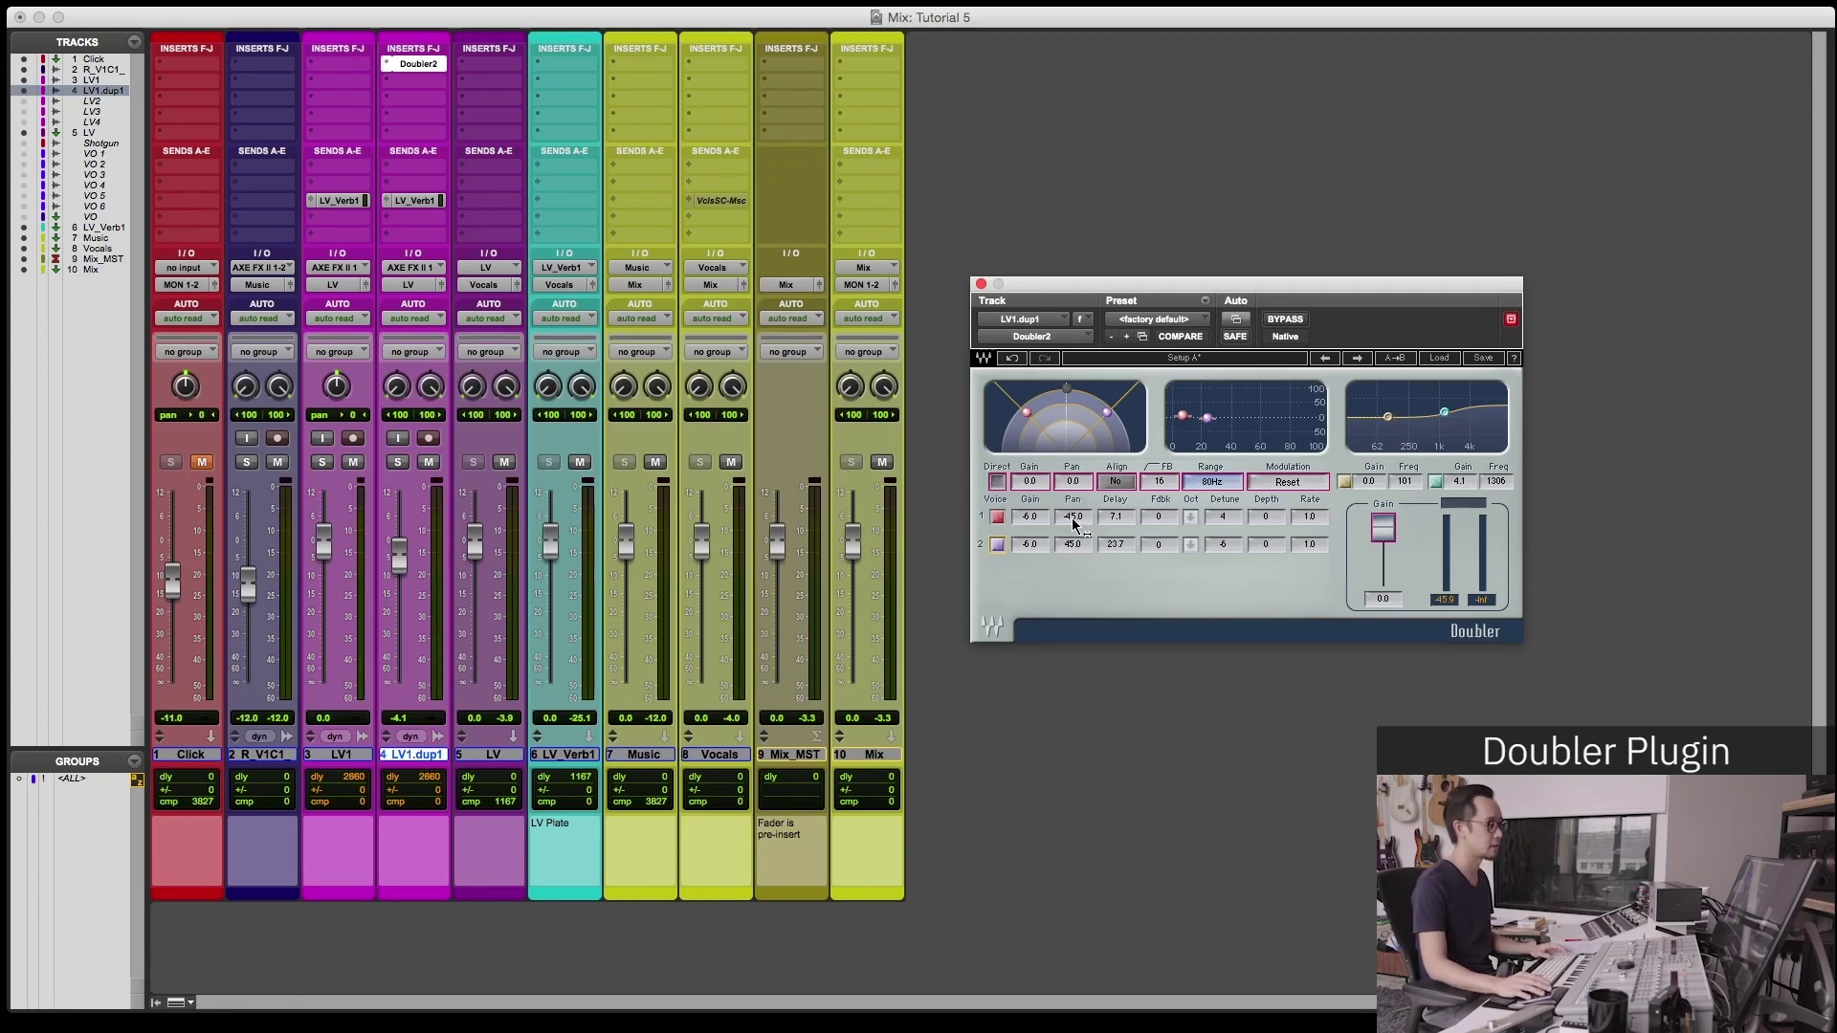
key("space")
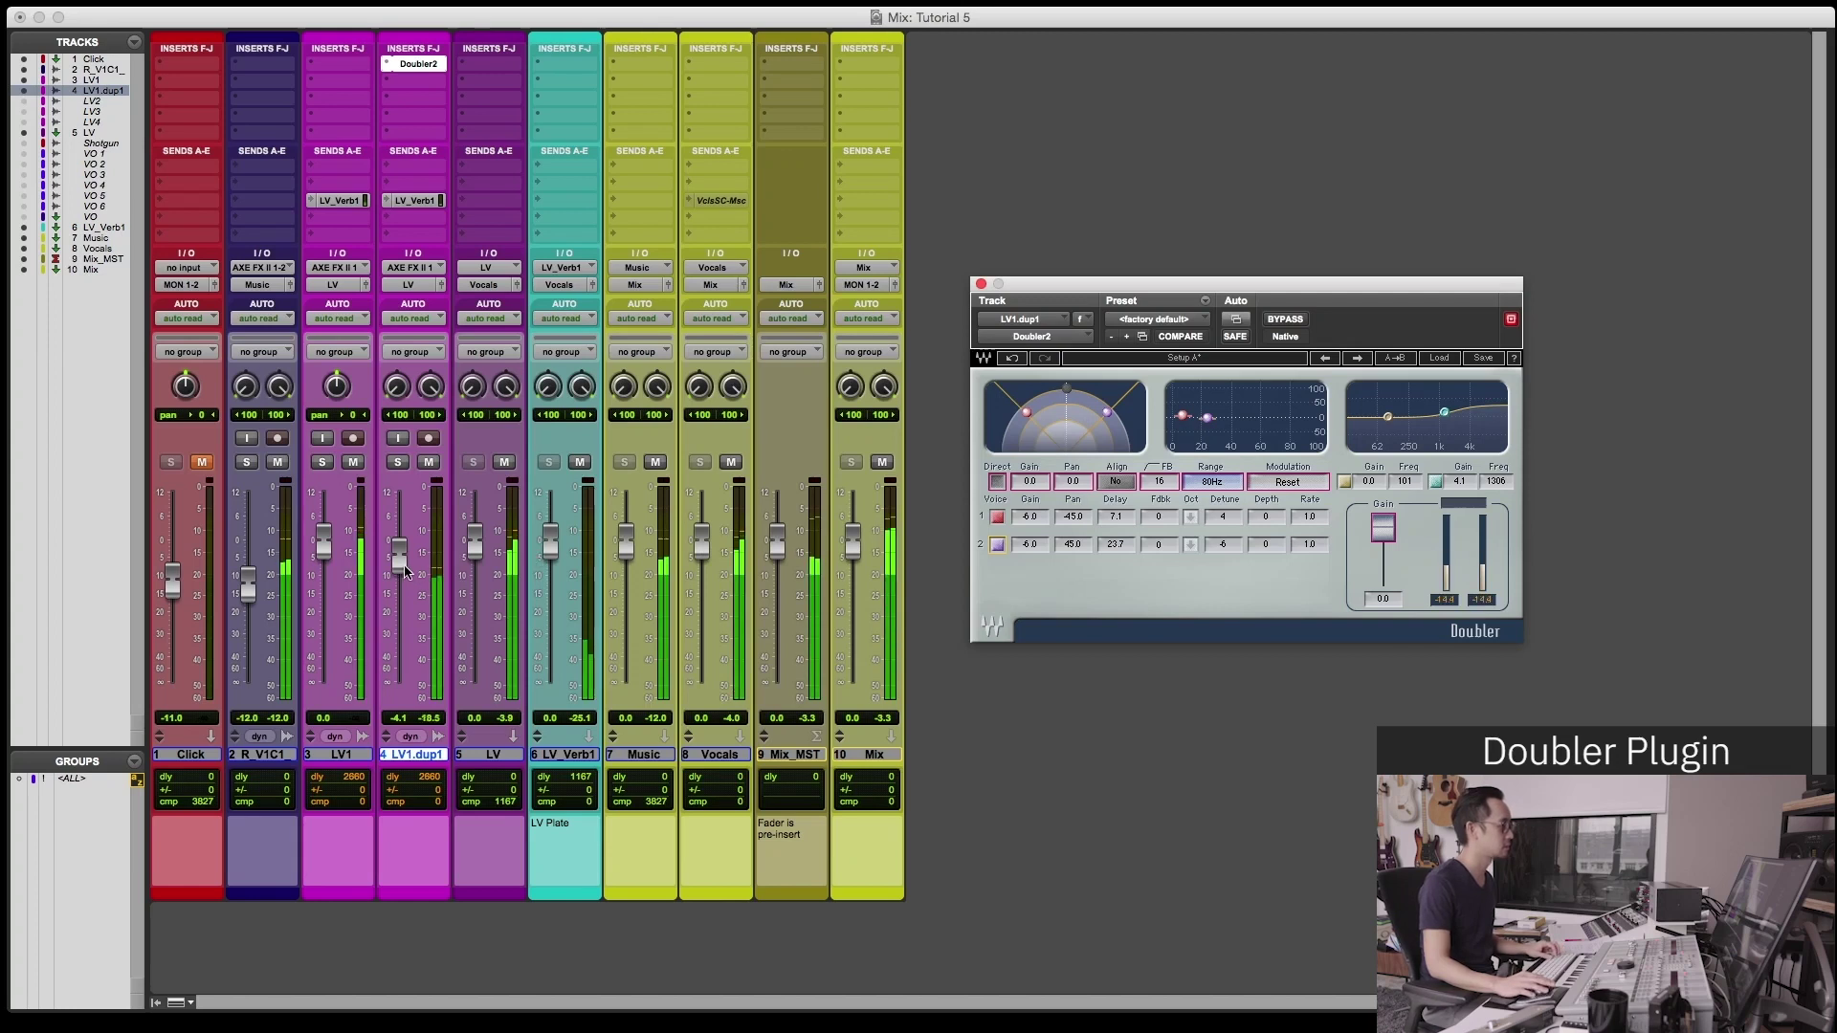
left_click(1072, 518)
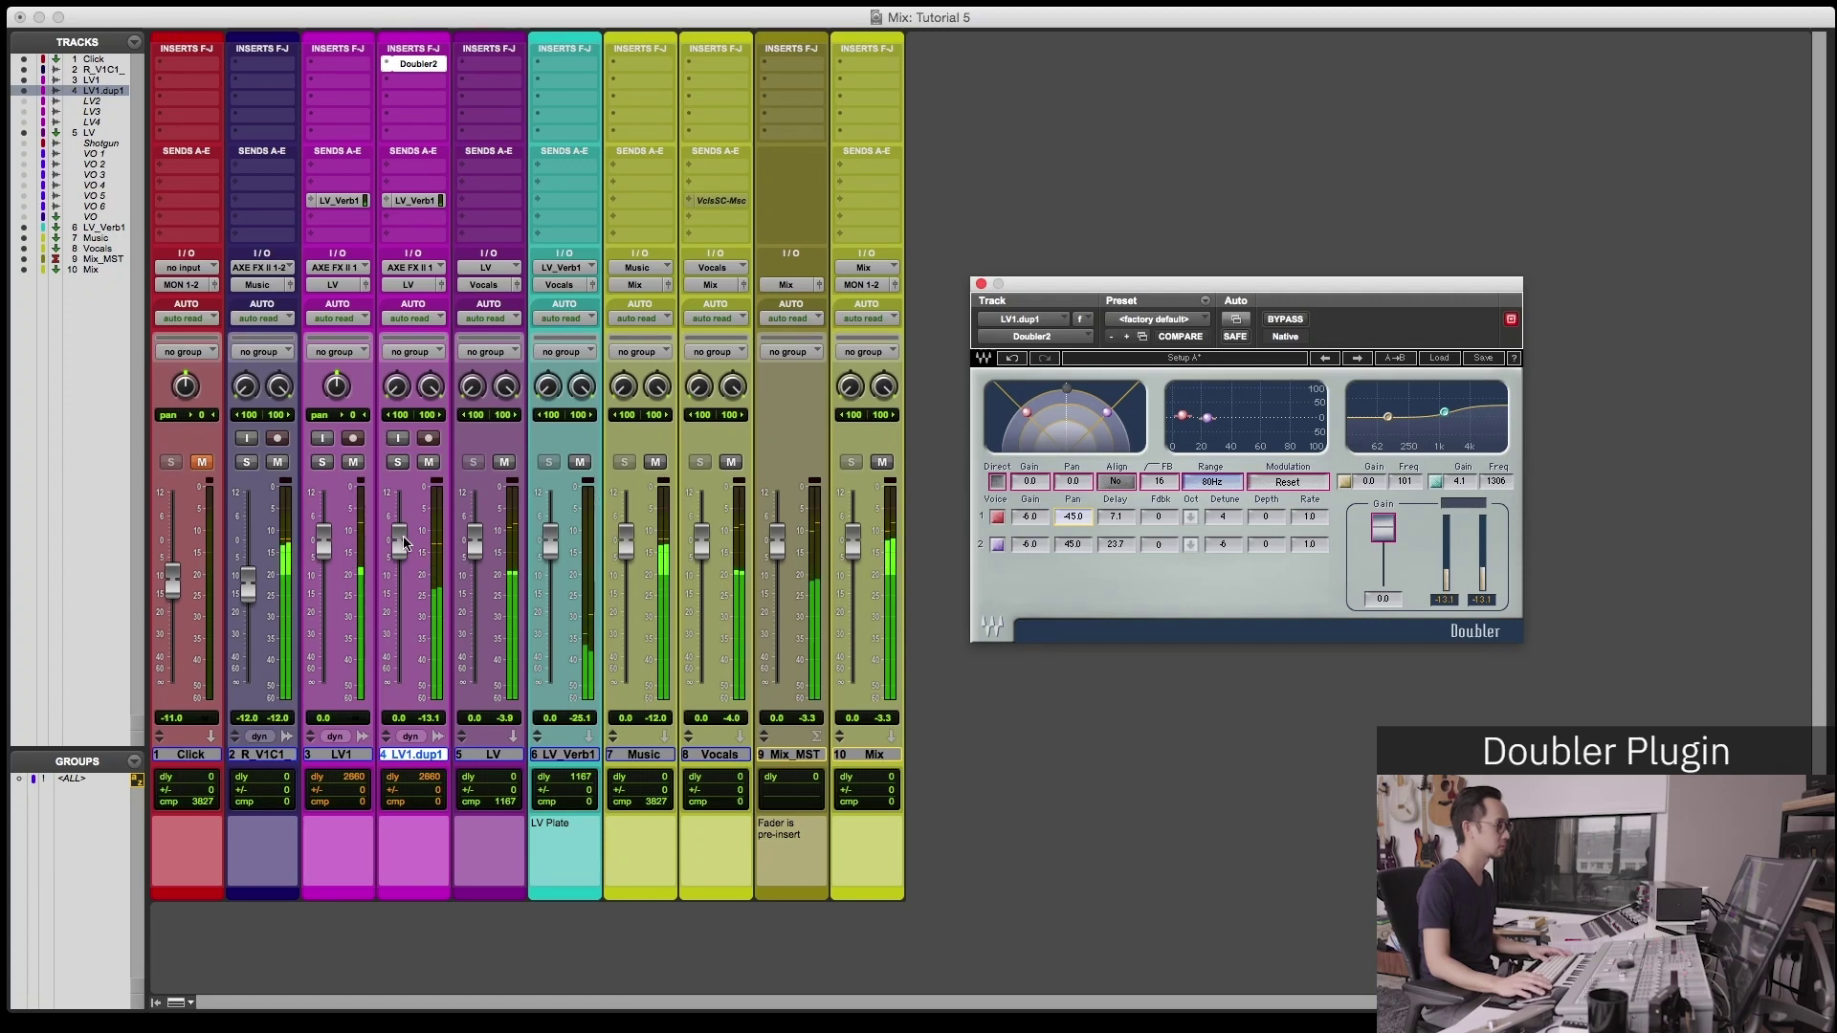
left_click_drag(399, 544, 401, 567)
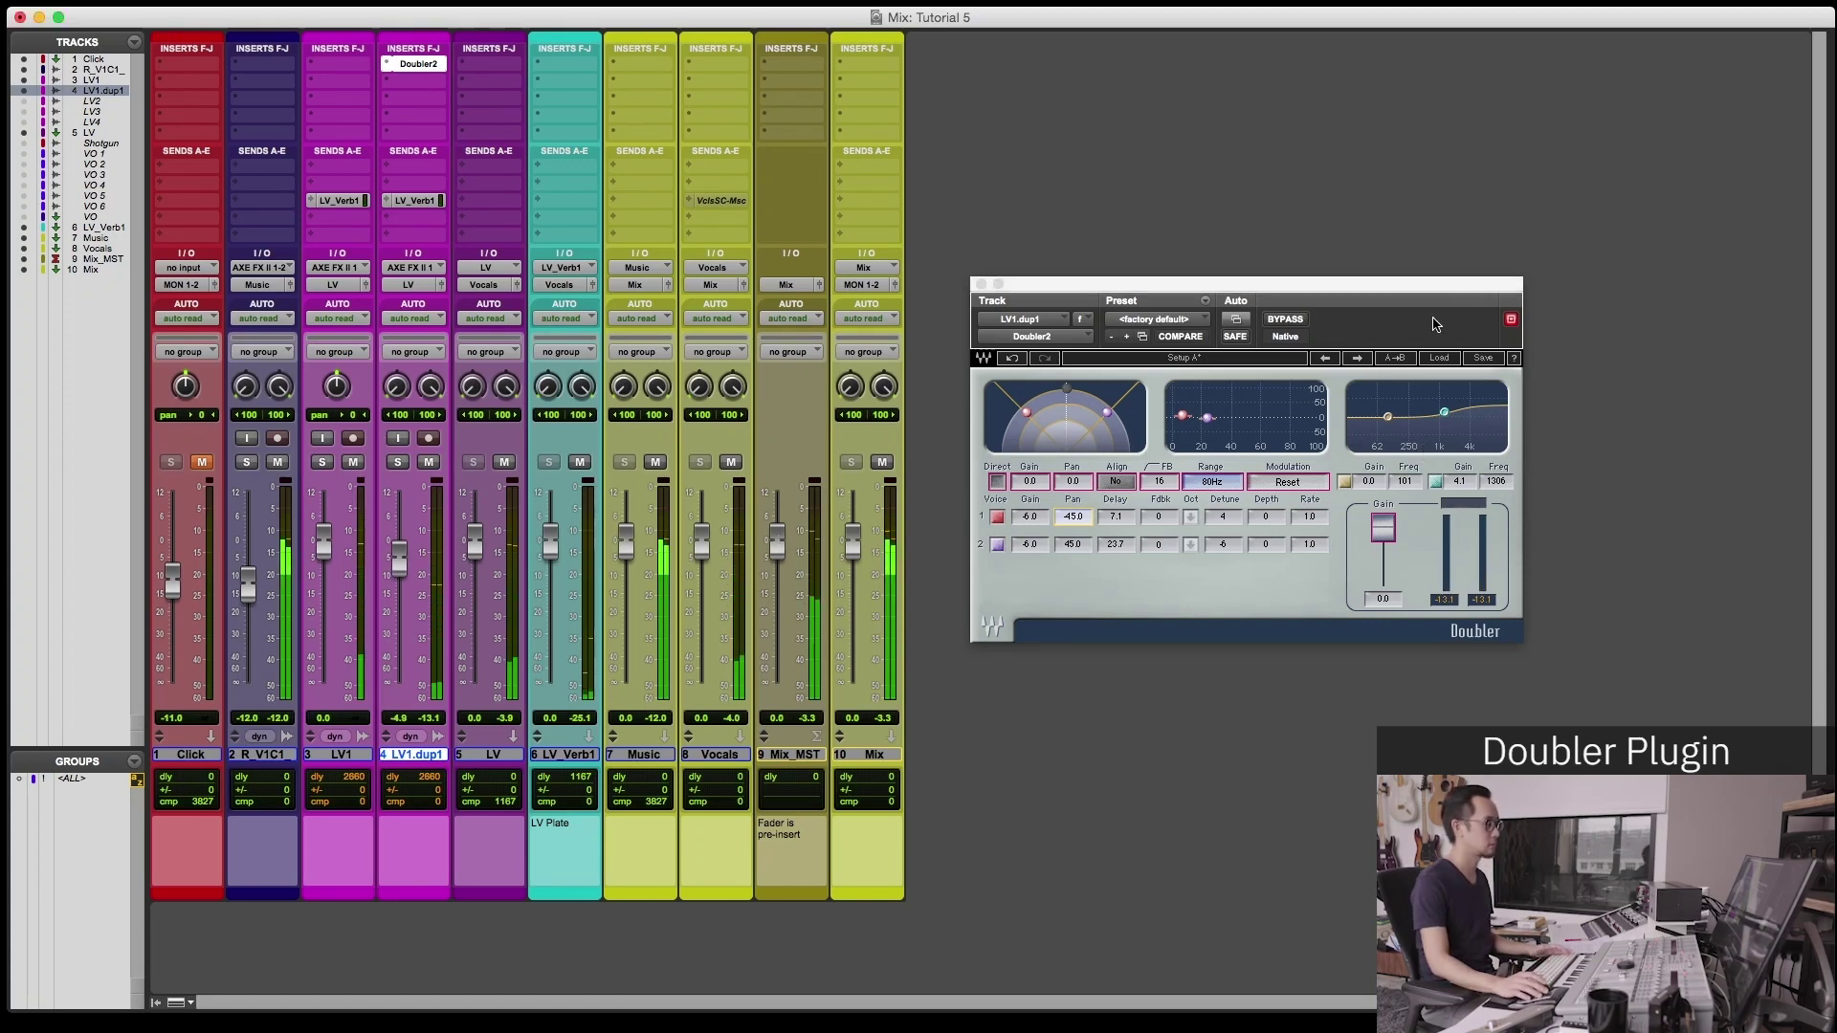
left_click(1291, 295)
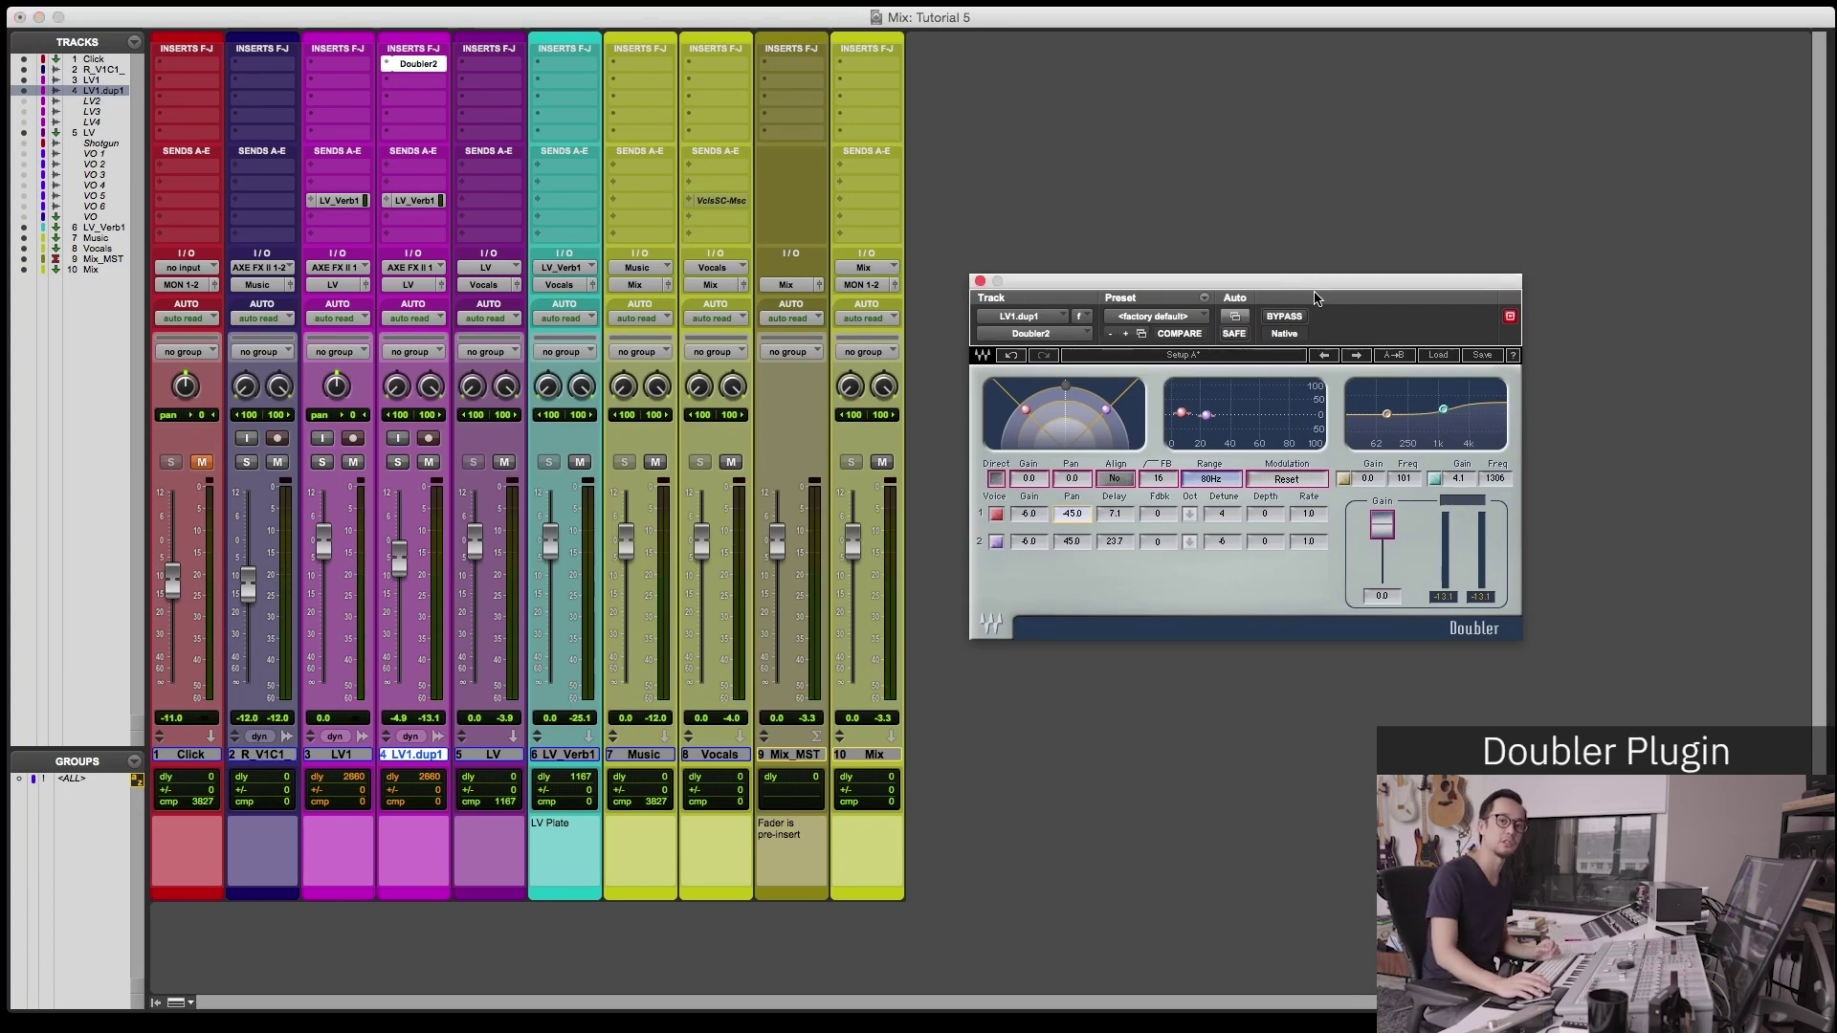